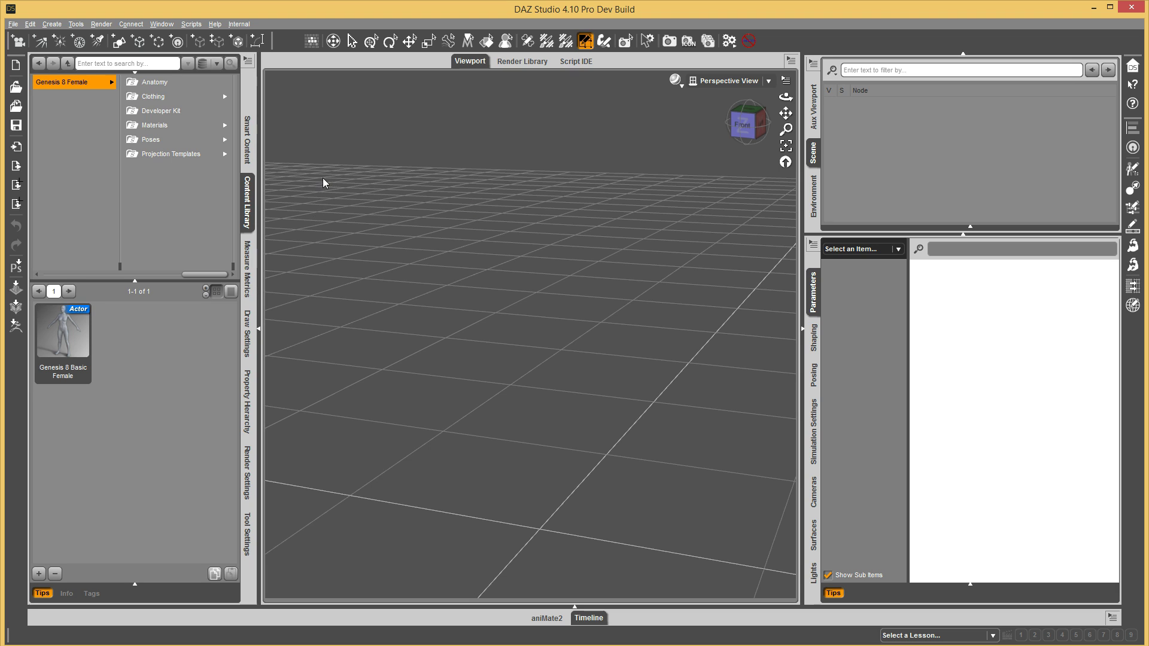
Step: Load the Genesis 8 Basic Female figure, then zoom and orbit around her face
{"action": "double_click", "coordinate": [77, 341]}
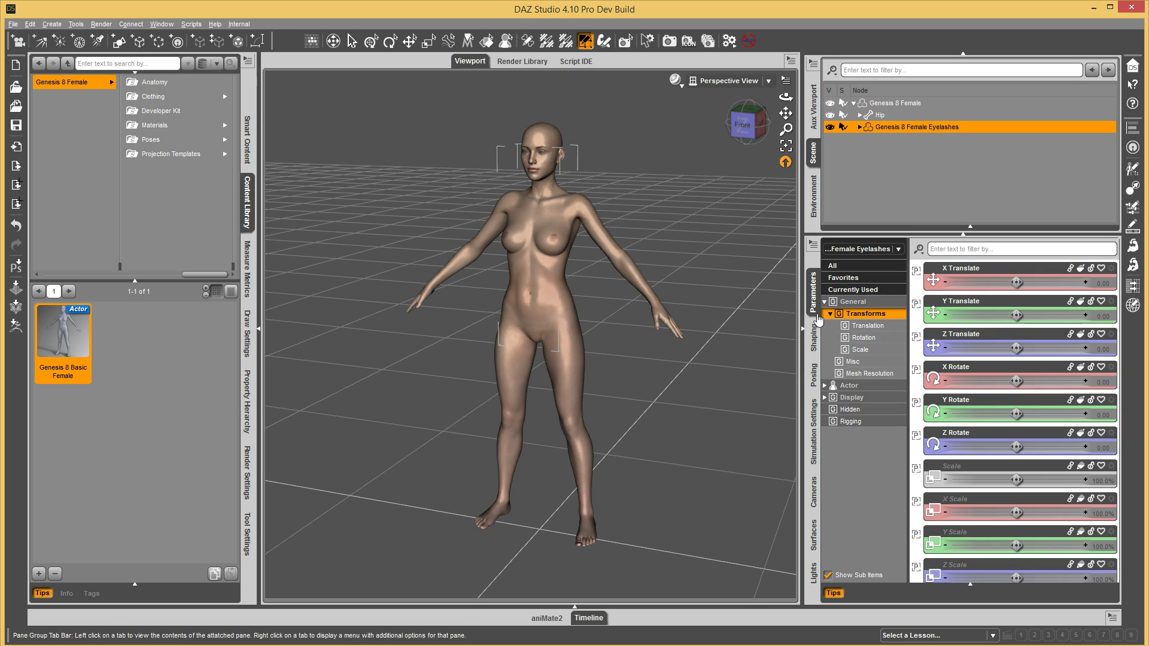
{"action": "scroll", "coordinate": [540, 161], "scroll_direction": "up", "scroll_amount": 5}
{"action": "scroll", "coordinate": [545, 156], "scroll_direction": "up", "scroll_amount": 10}
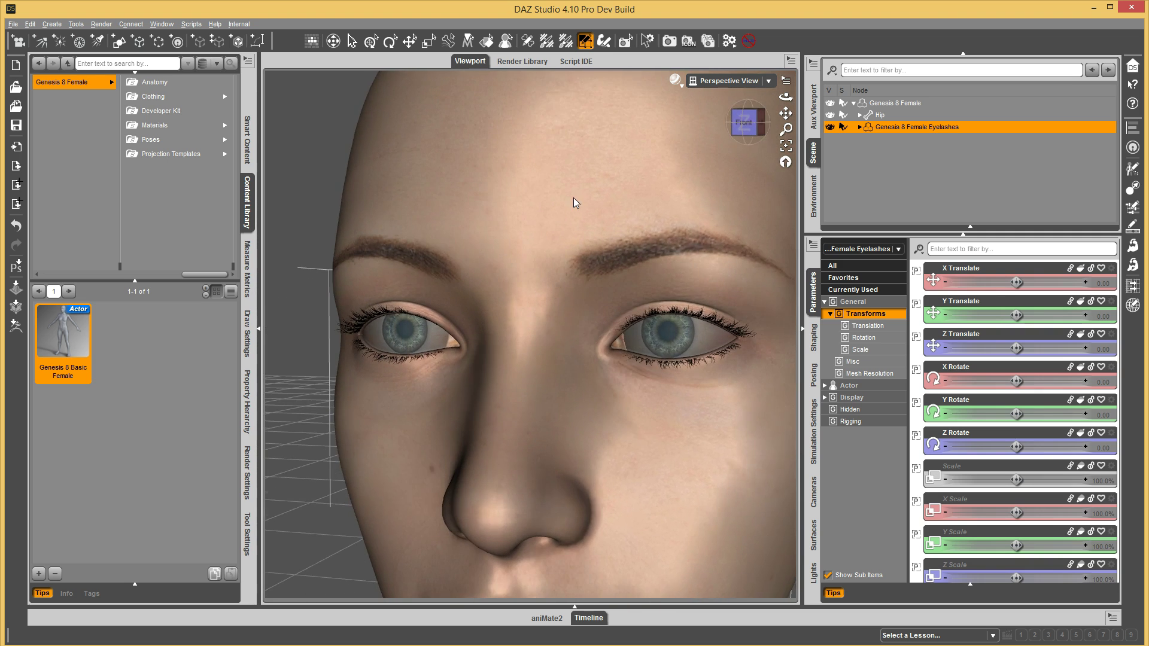
{"action": "scroll", "coordinate": [597, 246], "scroll_direction": "down", "scroll_amount": 10}
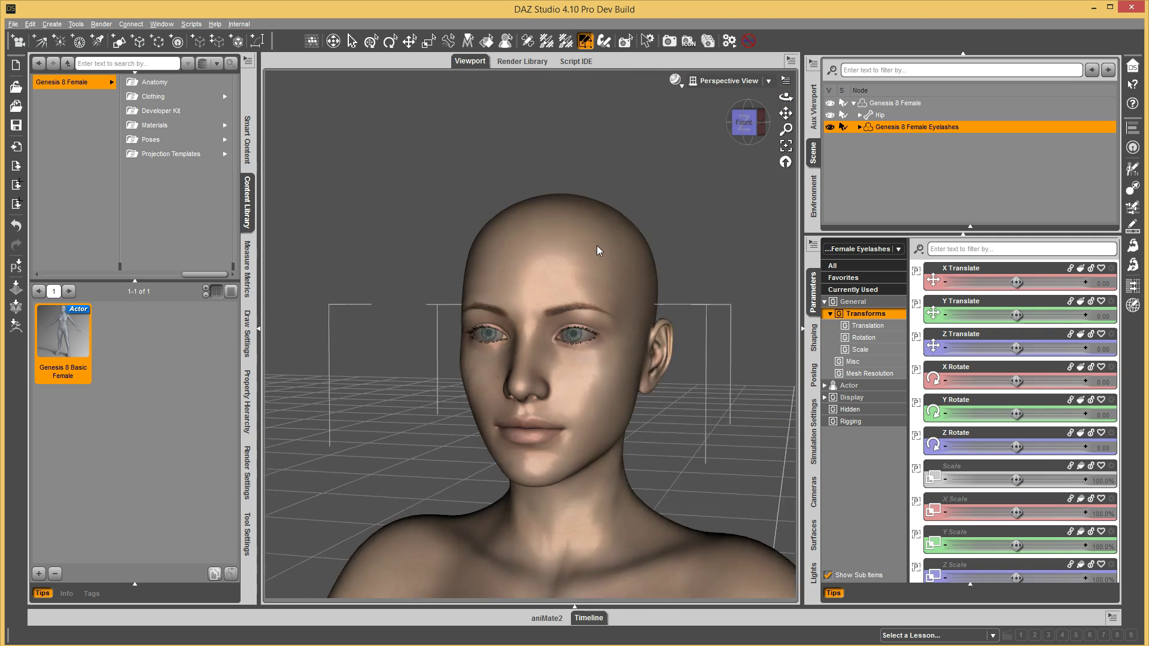
{"action": "left_click_drag", "start_coordinate": [597, 246], "coordinate": [594, 306], "text": "alt"}
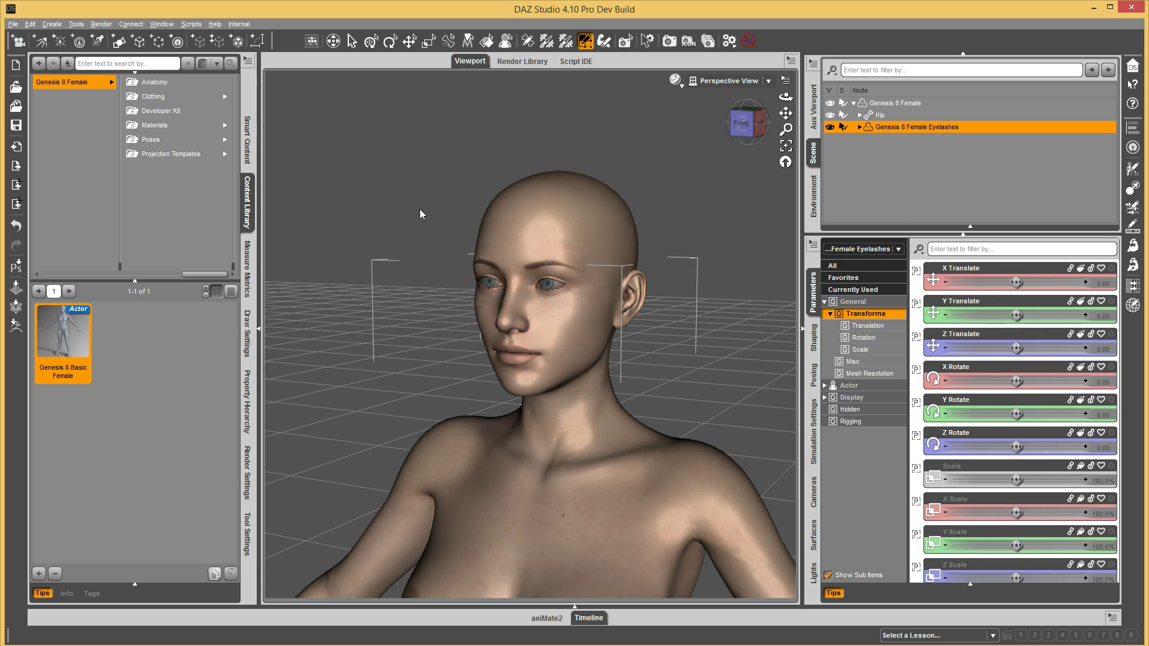
{"action": "scroll", "coordinate": [577, 259], "scroll_direction": "down", "scroll_amount": 2}
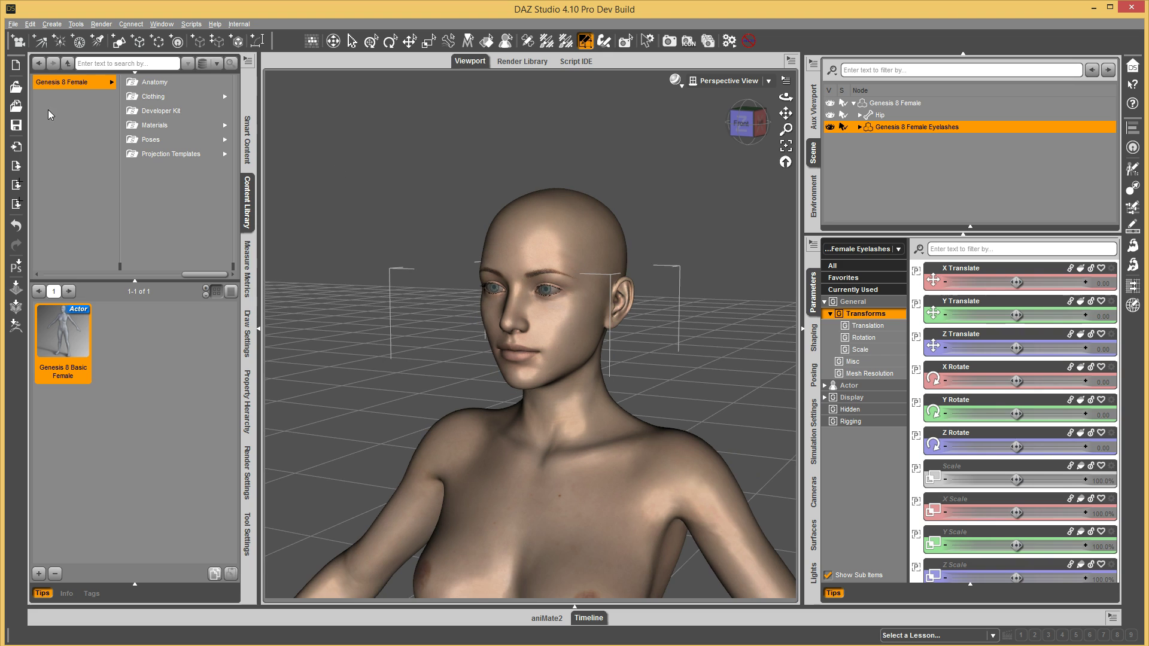
Step: Start a new scene without saving and load the Genesis 8 Female Dev Load figure from Developer Kit
{"action": "left_click", "coordinate": [16, 65]}
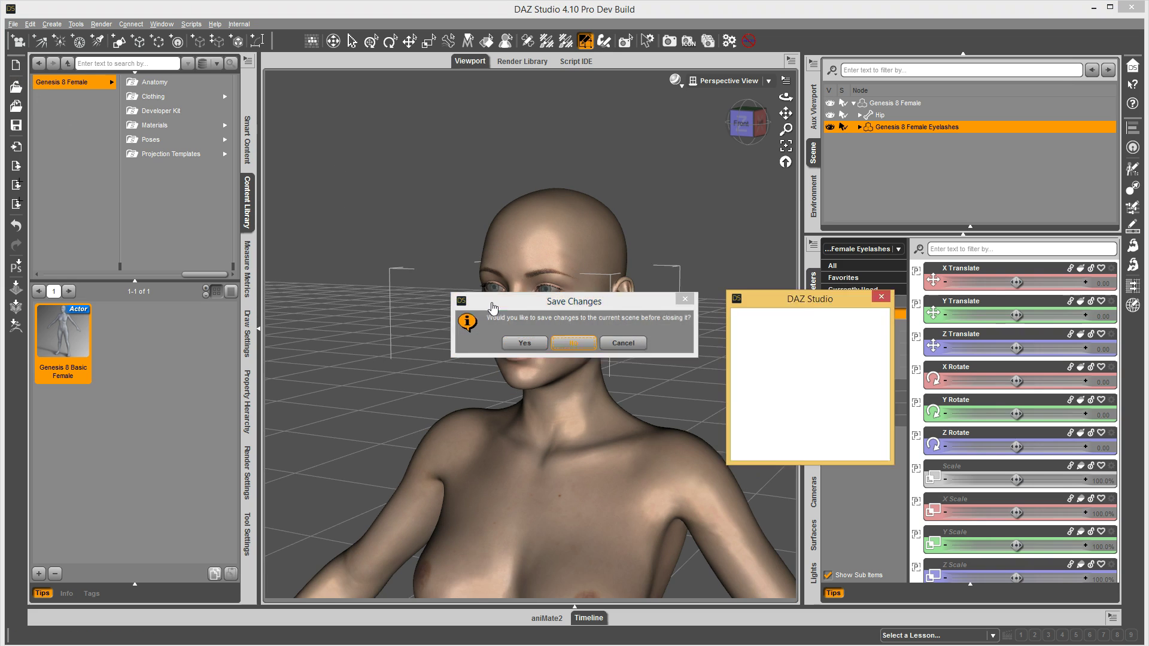
{"action": "key", "text": "Return"}
{"action": "left_click", "coordinate": [159, 109]}
{"action": "left_click", "coordinate": [129, 344]}
{"action": "double_click", "coordinate": [128, 344]}
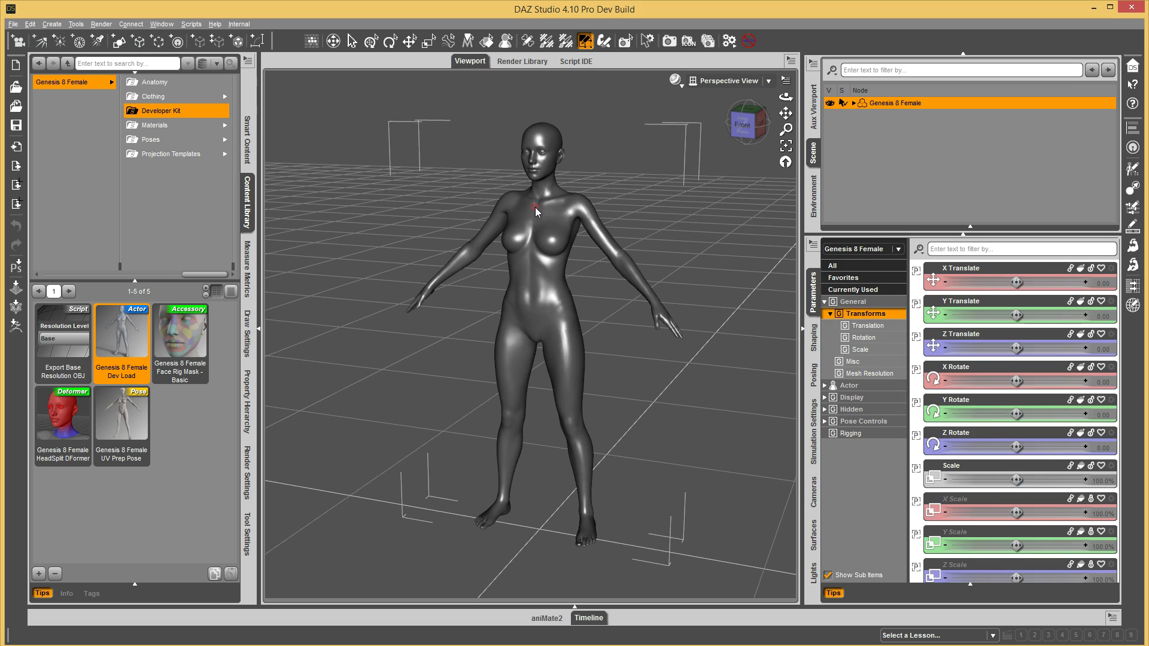
Step: Zoom to a frontal view of the face and open the Anatomy folder showing the Eyelashes asset
{"action": "scroll", "coordinate": [535, 208], "scroll_direction": "up", "scroll_amount": 5}
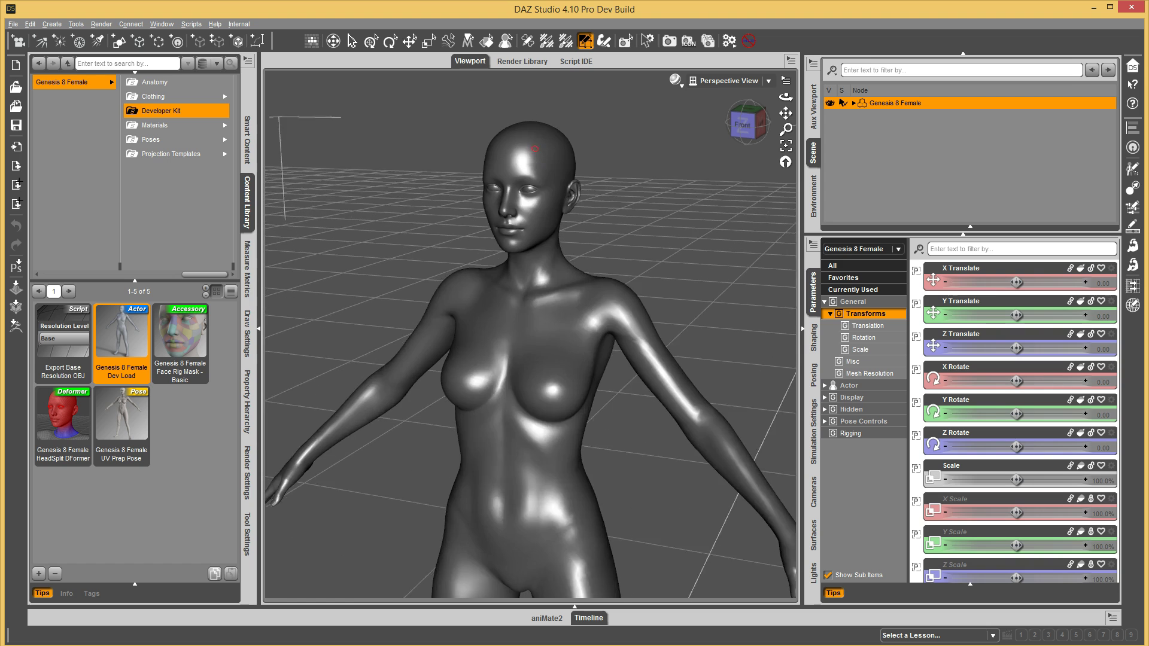
{"action": "scroll", "coordinate": [535, 144], "scroll_direction": "up", "scroll_amount": 6}
{"action": "left_click_drag", "start_coordinate": [526, 175], "coordinate": [522, 193], "text": "alt"}
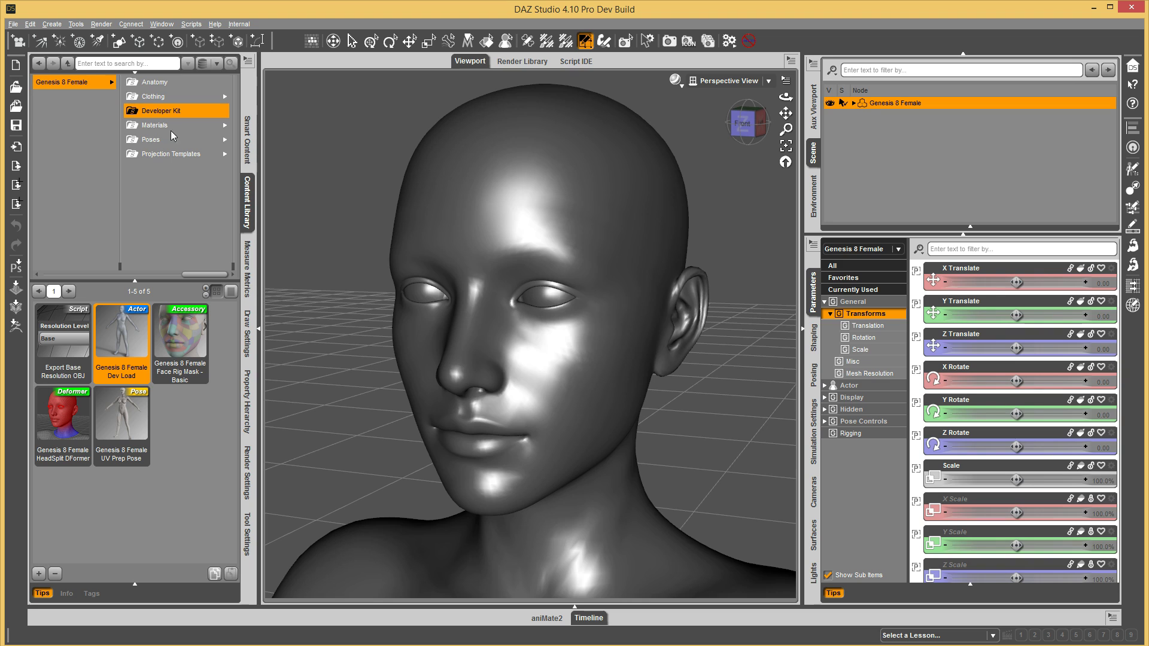
{"action": "left_click", "coordinate": [155, 84]}
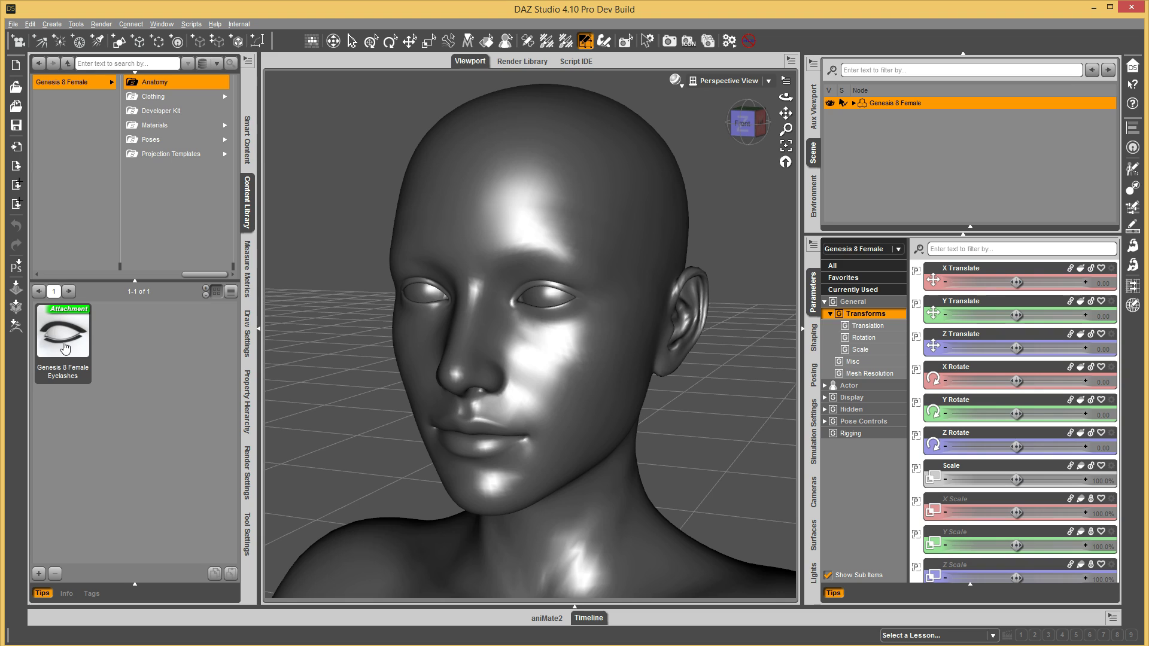
{"action": "mouse_move", "coordinate": [65, 339]}
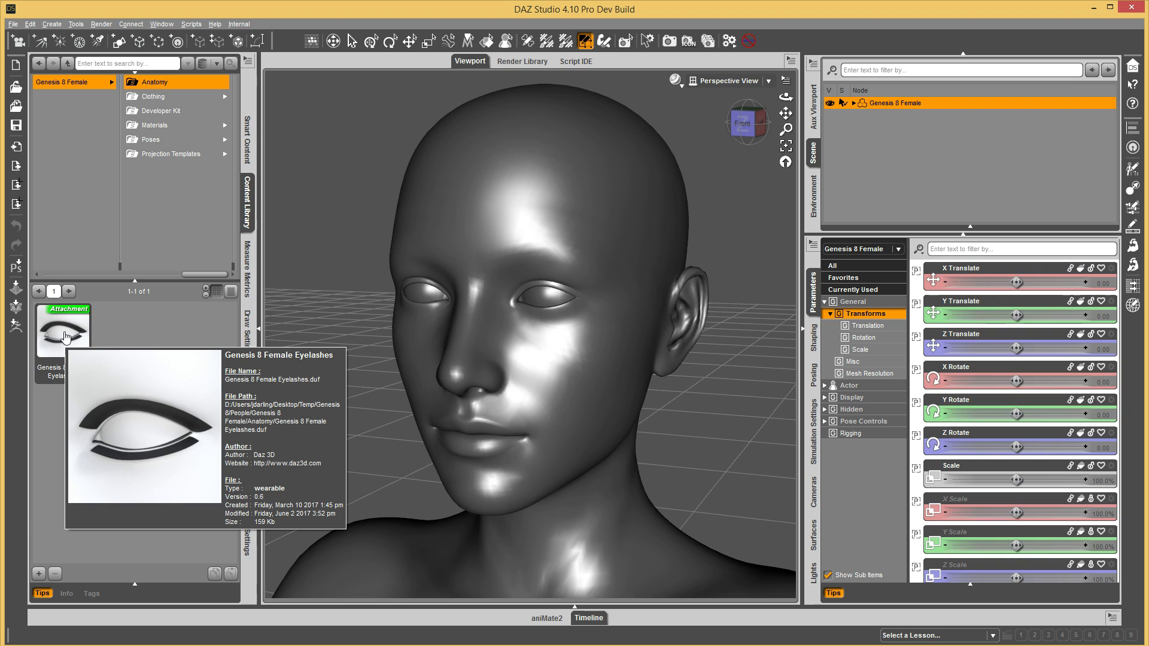
Step: Load Genesis 8 Female Eyelashes and set the Ears Elf Long shaping morph to 100%
{"action": "double_click", "coordinate": [74, 340]}
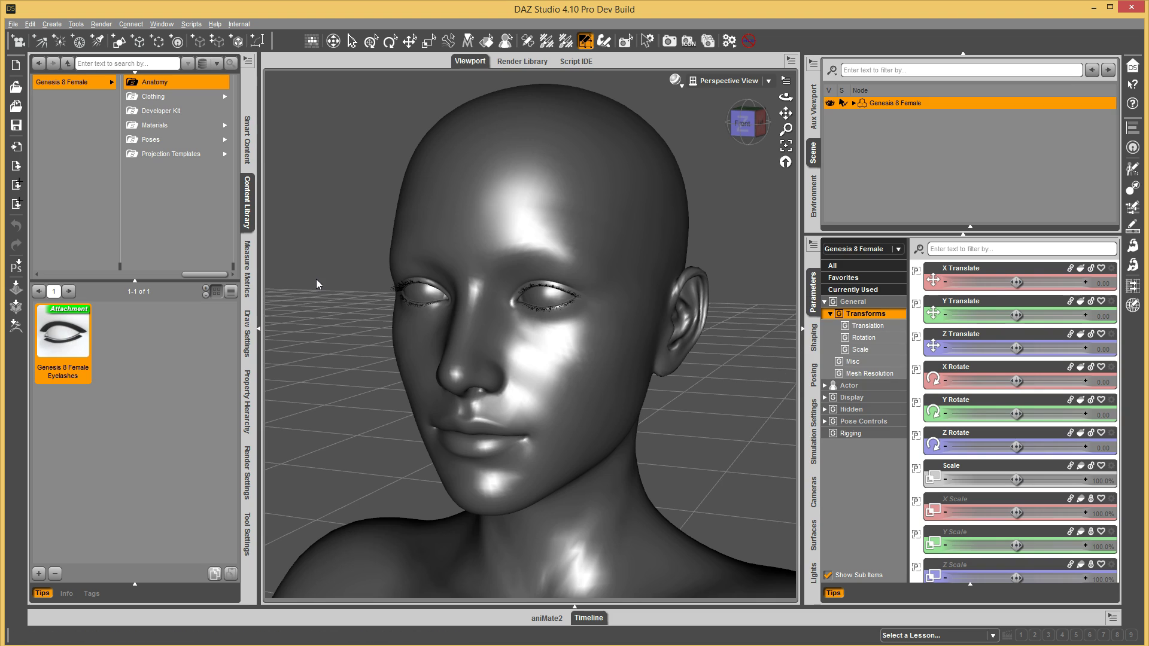
{"action": "left_click", "coordinate": [854, 103]}
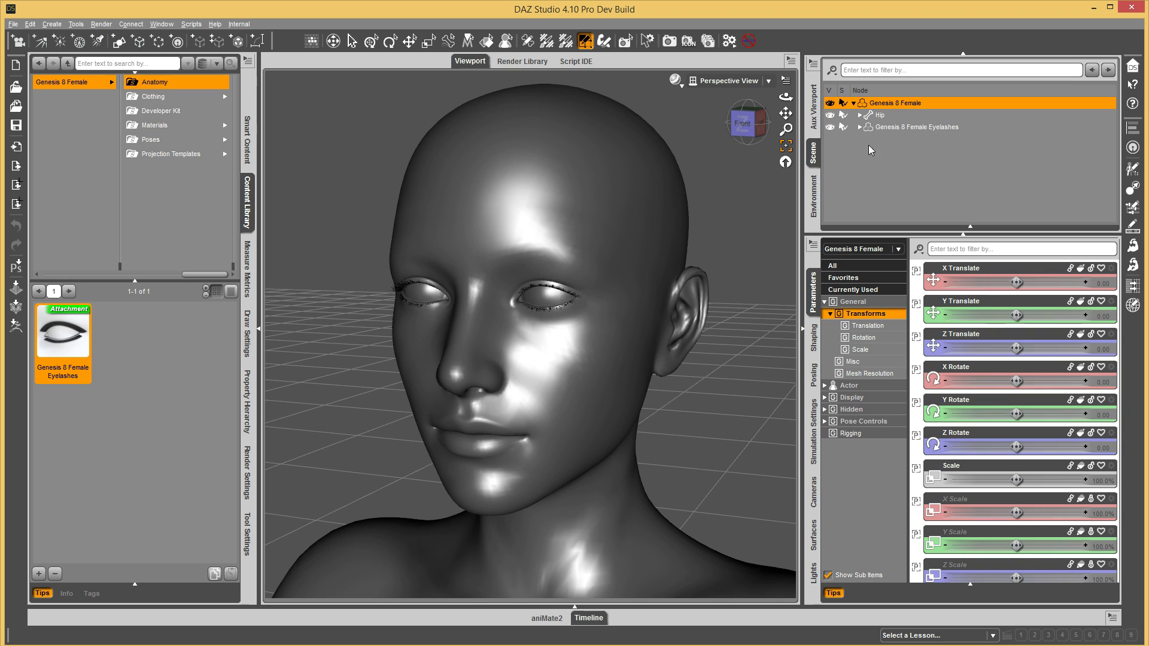
{"action": "left_click", "coordinate": [813, 338]}
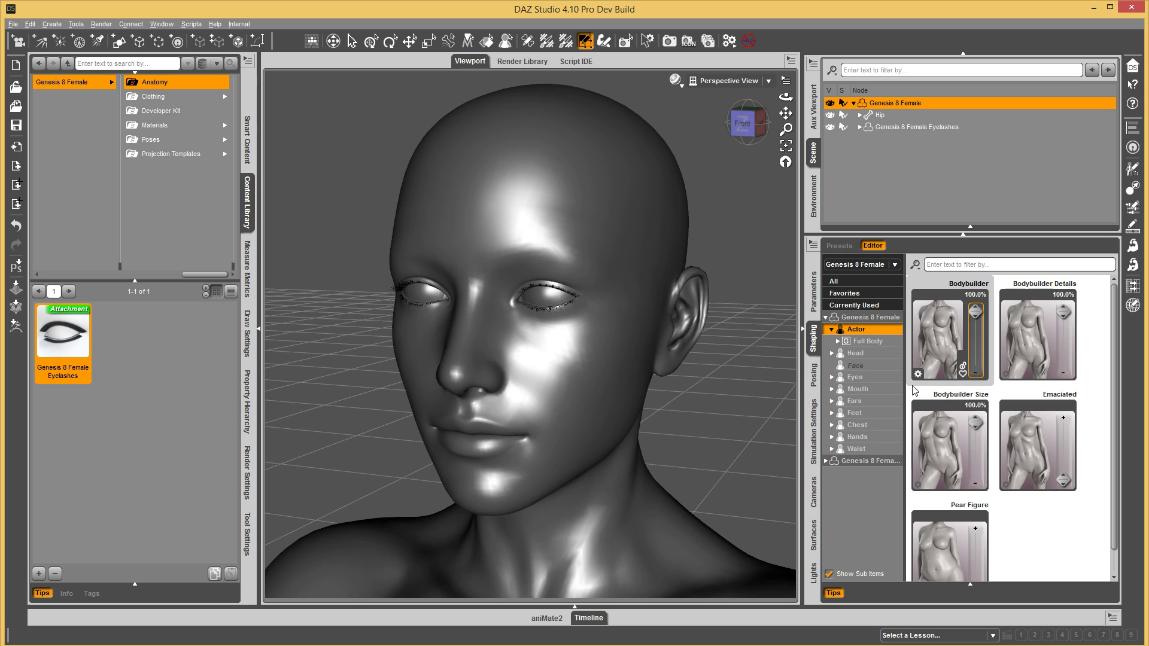
{"action": "left_click", "coordinate": [857, 402]}
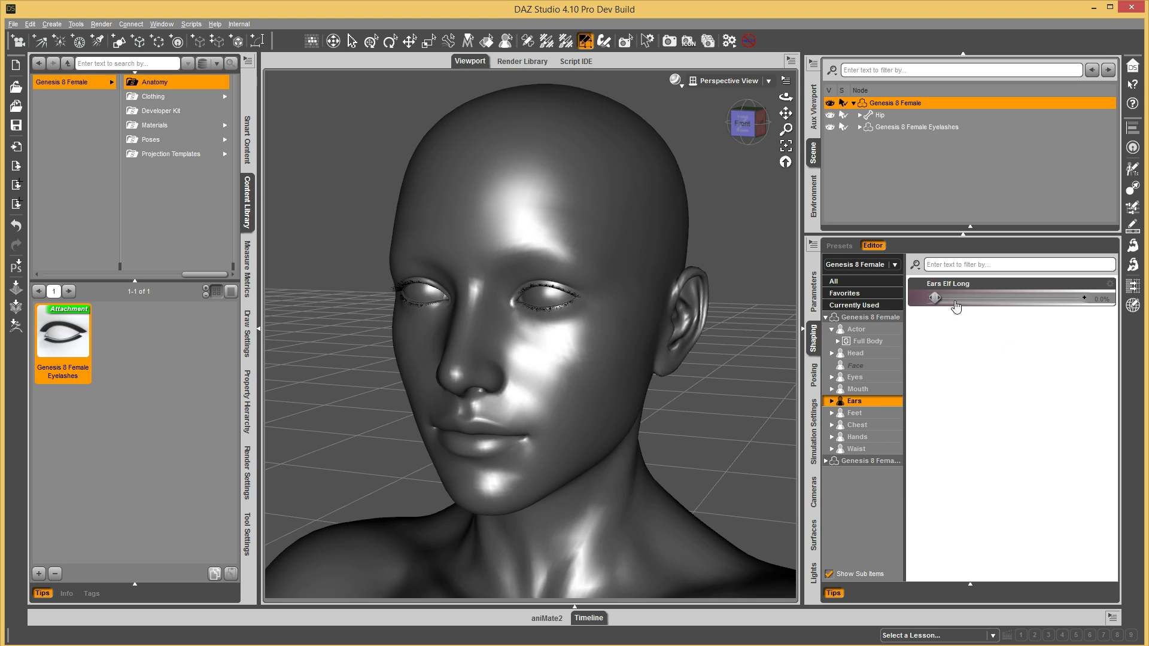
{"action": "left_click_drag", "start_coordinate": [935, 299], "coordinate": [1081, 298]}
Step: Adjust the view toward the chest and return to the Genesis 8 Female content folder
{"action": "scroll", "coordinate": [609, 311], "scroll_direction": "down", "scroll_amount": 3}
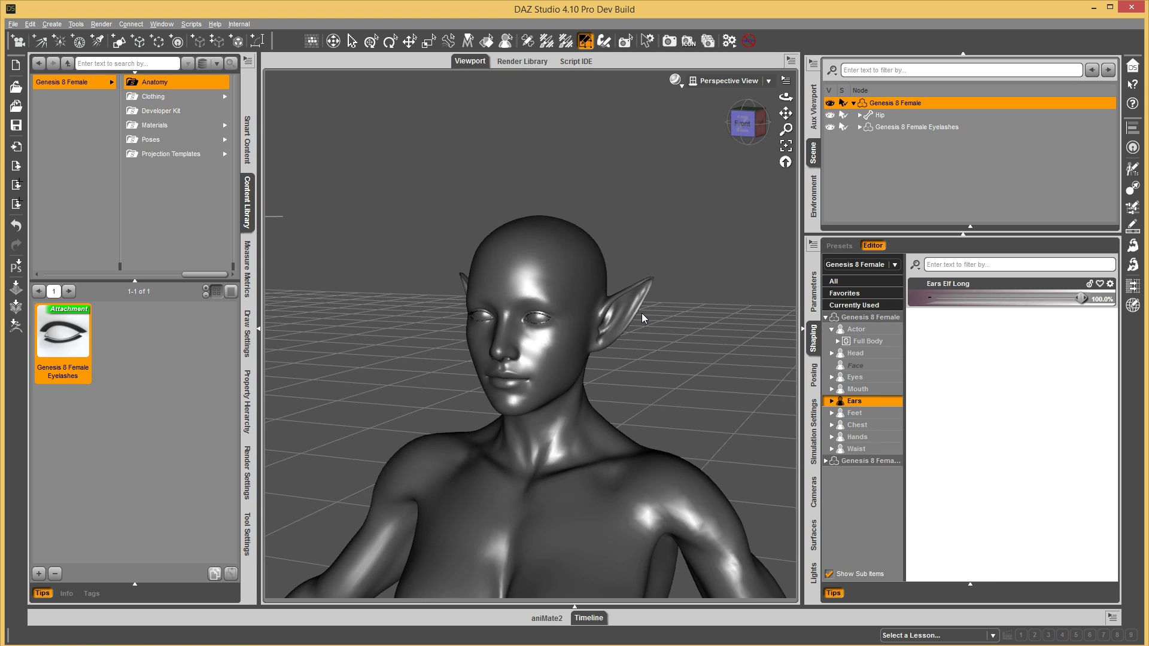
{"action": "middle_click_drag", "start_coordinate": [649, 352], "coordinate": [652, 309]}
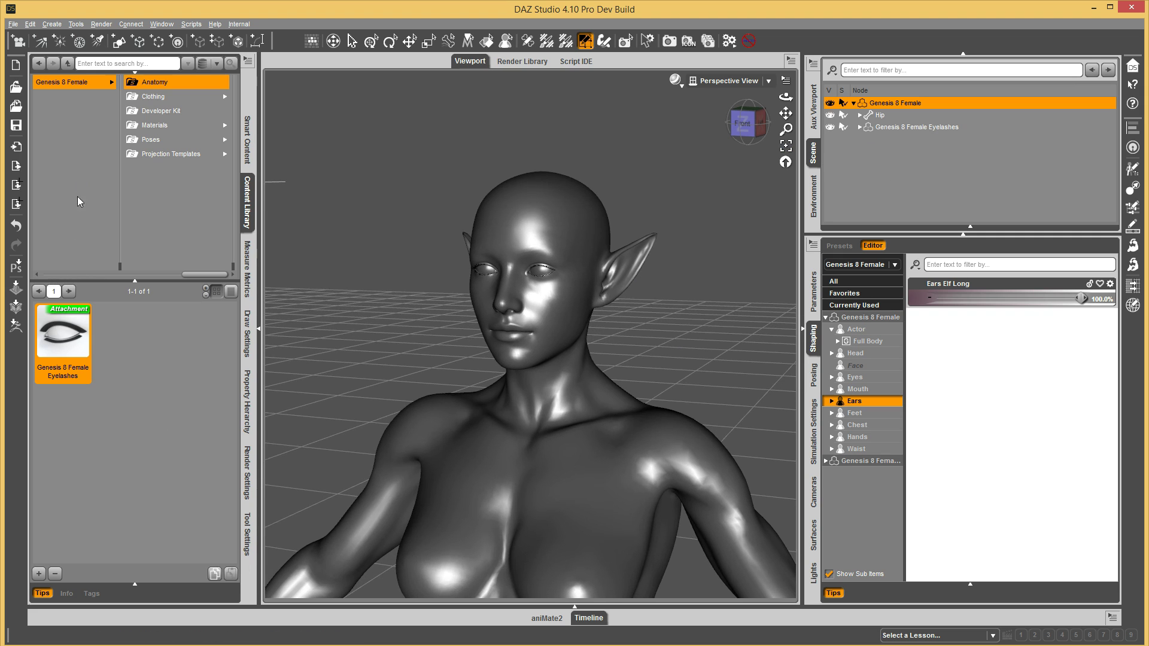
{"action": "left_click", "coordinate": [75, 275]}
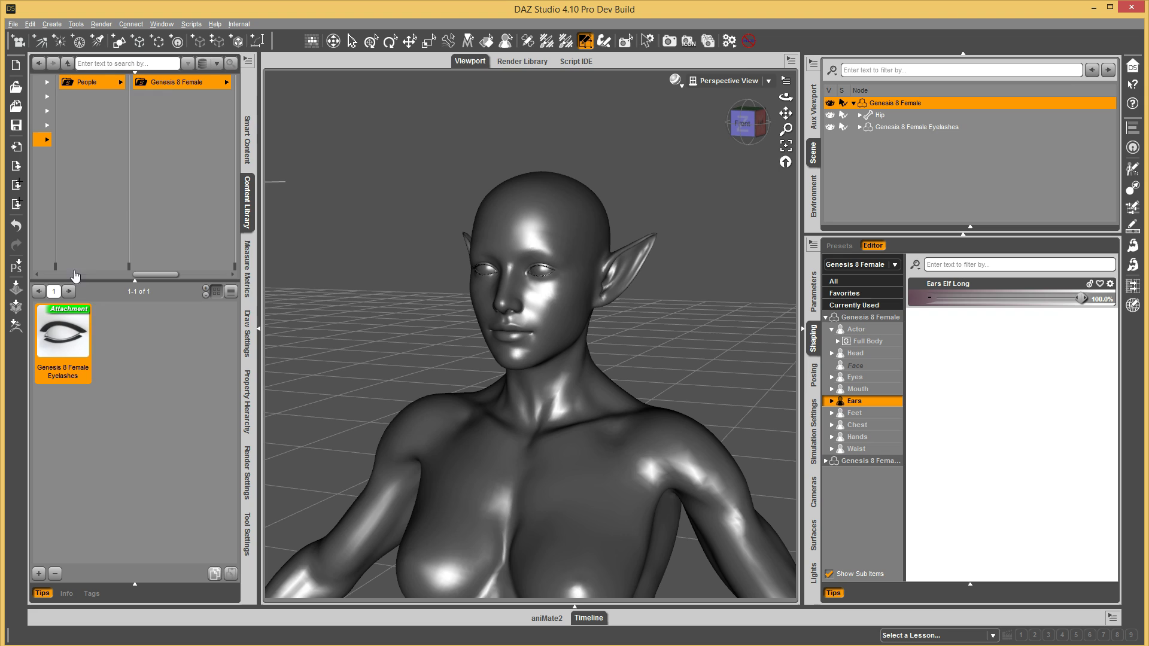
{"action": "left_click", "coordinate": [196, 82]}
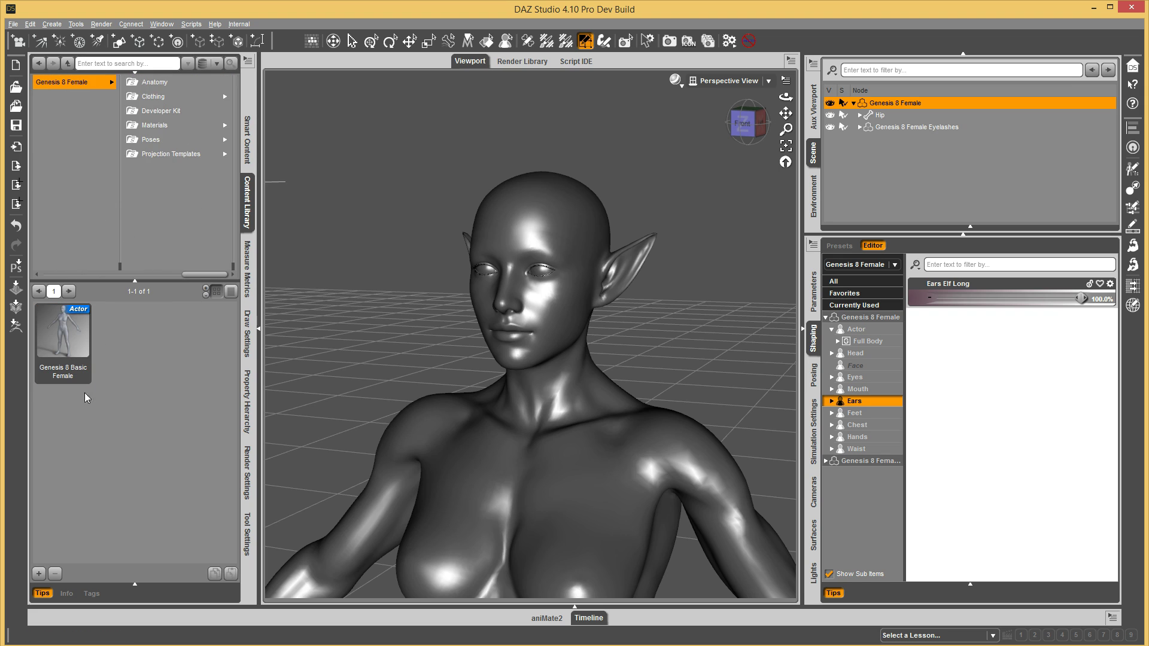
Step: Save a new Character Preset named 'My Character' in the Genesis 8 Female folder
{"action": "left_click", "coordinate": [38, 573]}
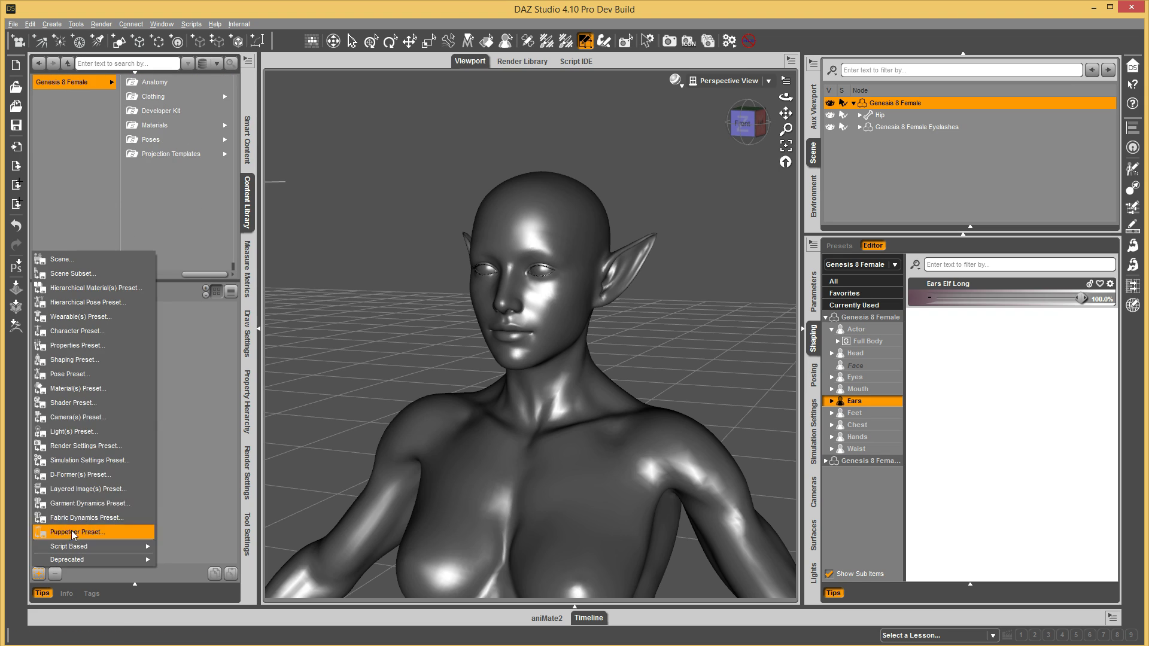
{"action": "left_click", "coordinate": [77, 331]}
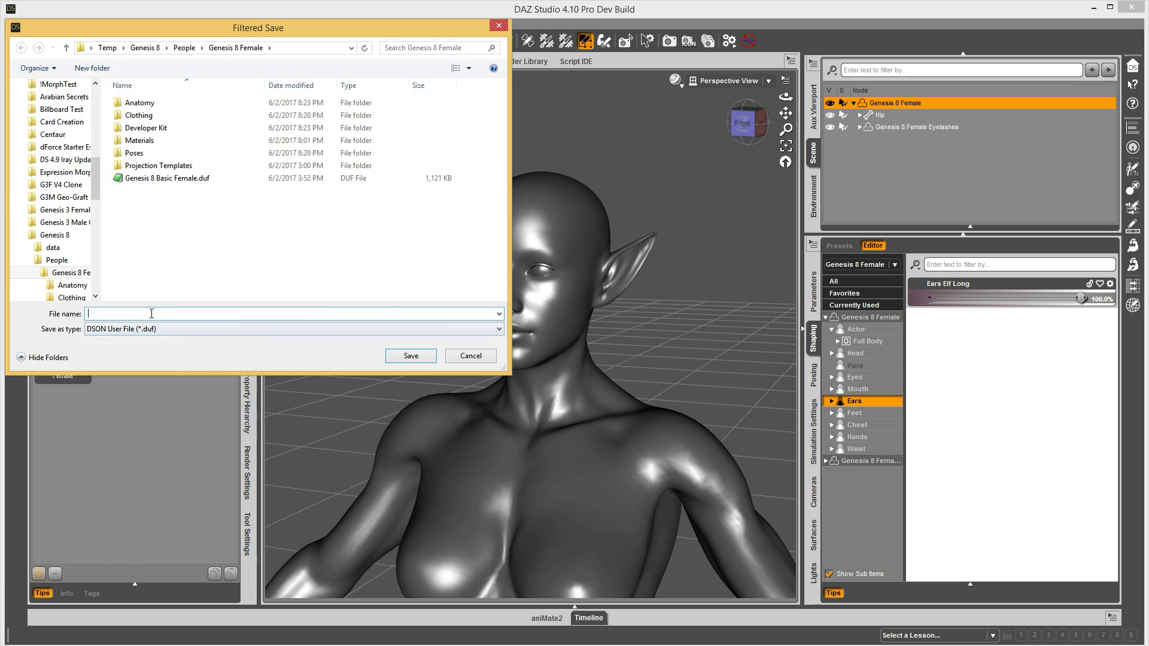
{"action": "type", "text": "My Character"}
{"action": "left_click", "coordinate": [411, 356]}
{"action": "left_click_drag", "start_coordinate": [681, 274], "coordinate": [476, 211]}
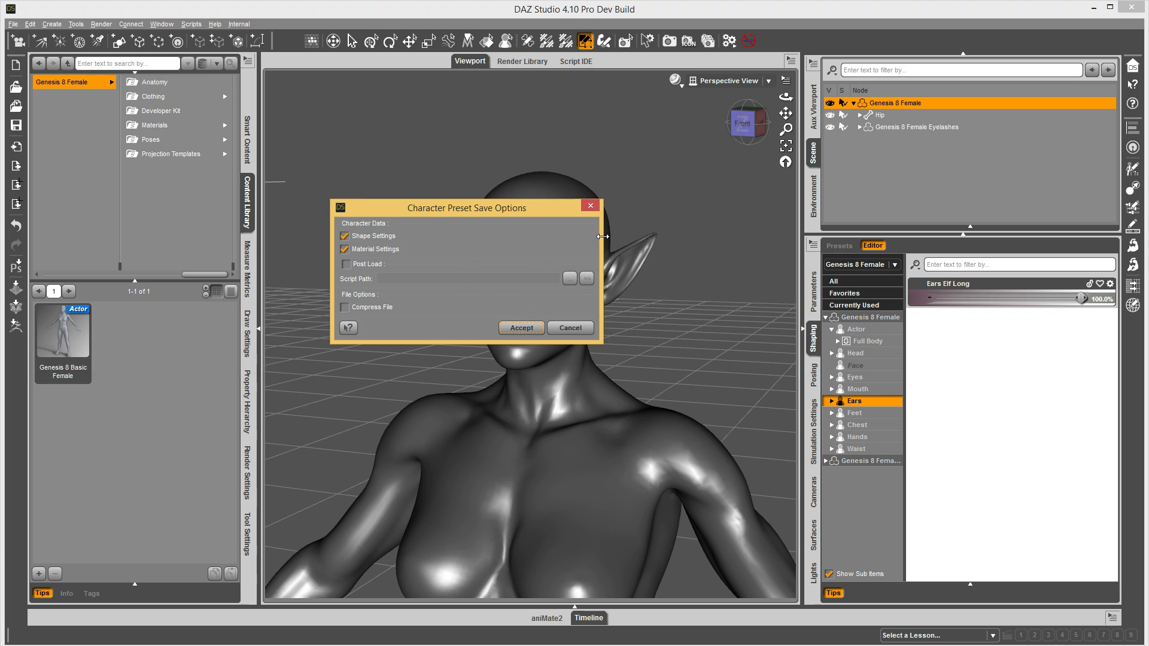
Step: Resize and reposition the save options dialog, tick Post Load, and inspect the Script Path value
{"action": "left_click_drag", "start_coordinate": [602, 245], "coordinate": [516, 254]}
{"action": "left_click_drag", "start_coordinate": [442, 217], "coordinate": [526, 216]}
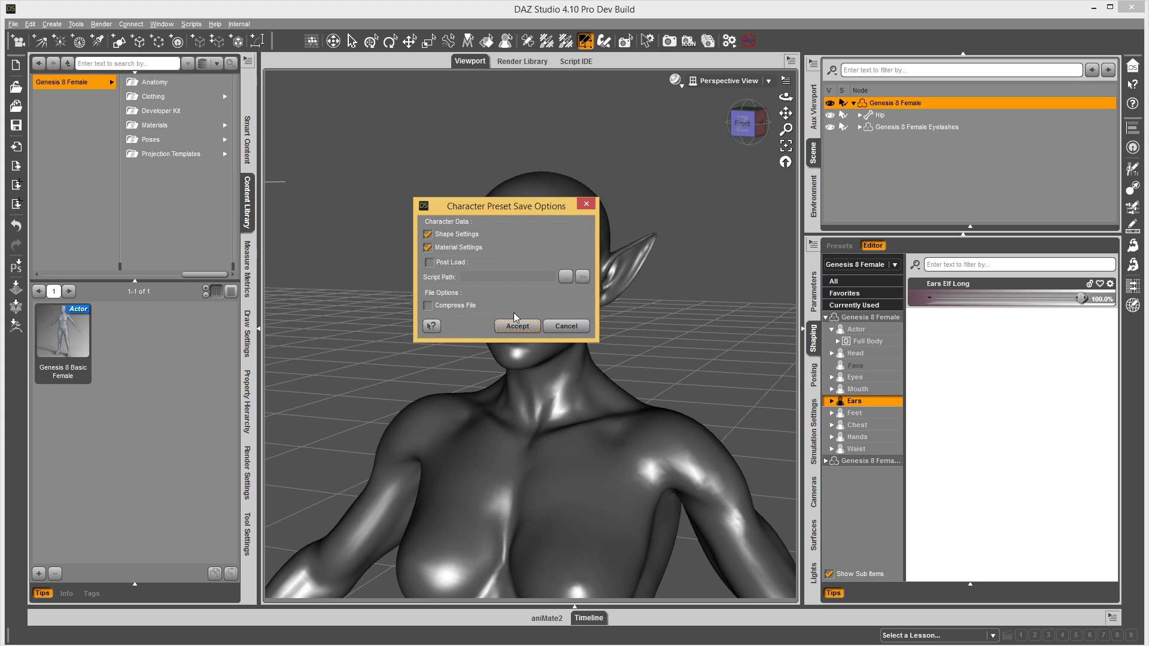
{"action": "left_click", "coordinate": [429, 264]}
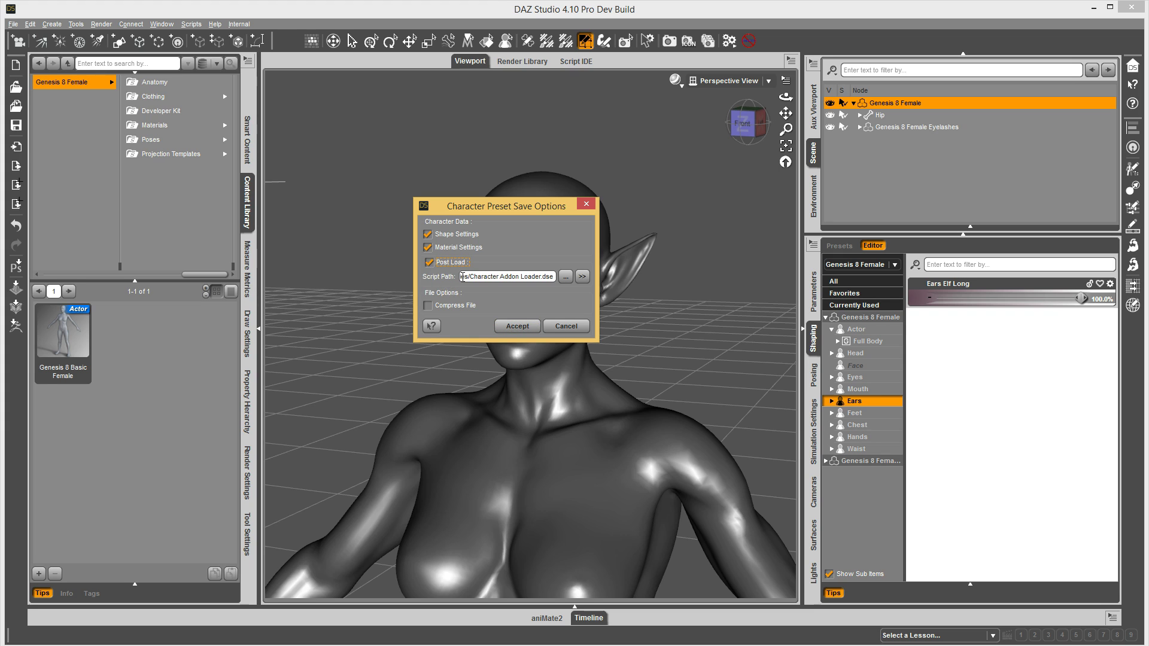
{"action": "triple_click", "coordinate": [472, 277]}
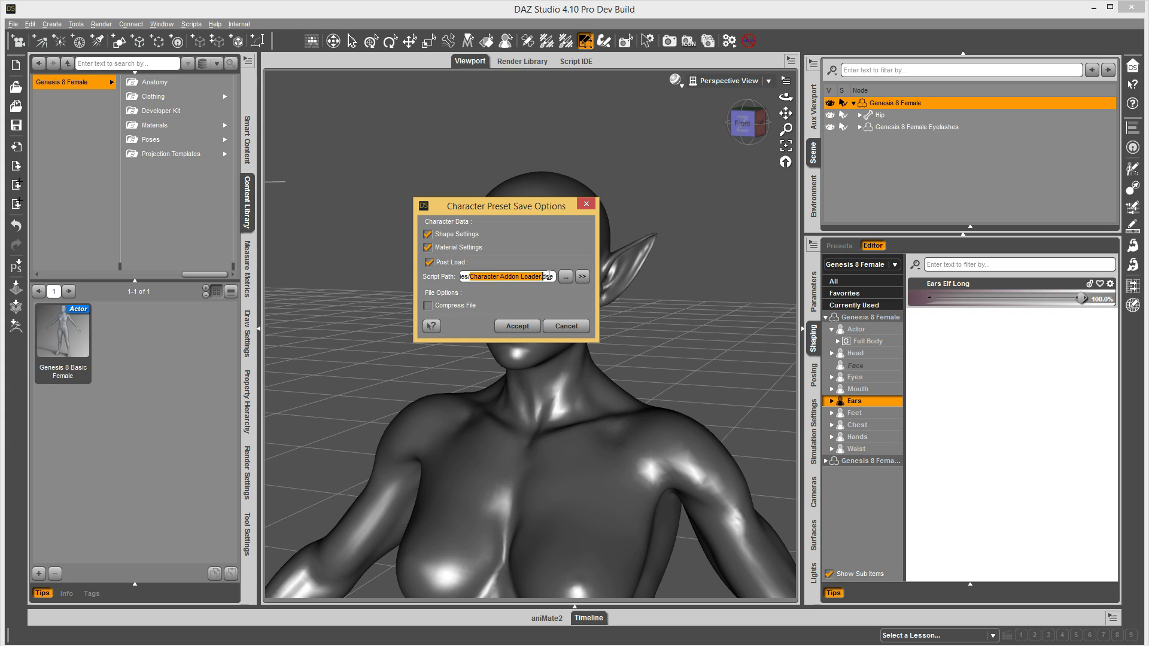
{"action": "left_click", "coordinate": [478, 277]}
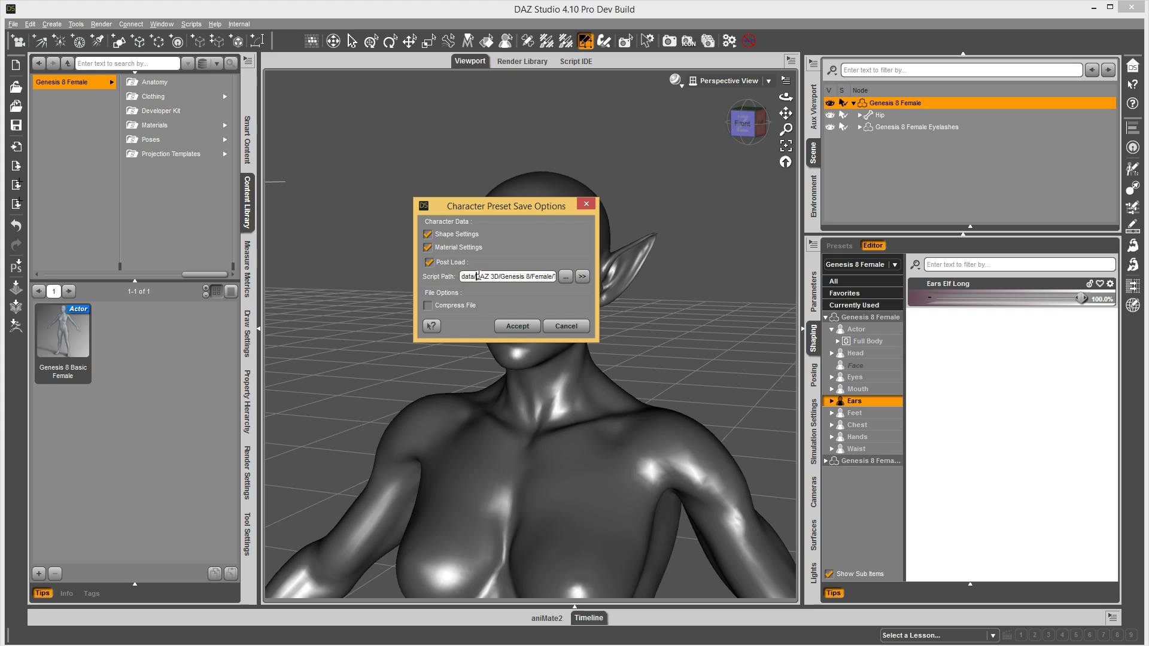
Step: Open the Post Load Settings and expand the PostLoadAddons, Follower, Presets and Mat entries
{"action": "left_click", "coordinate": [582, 278]}
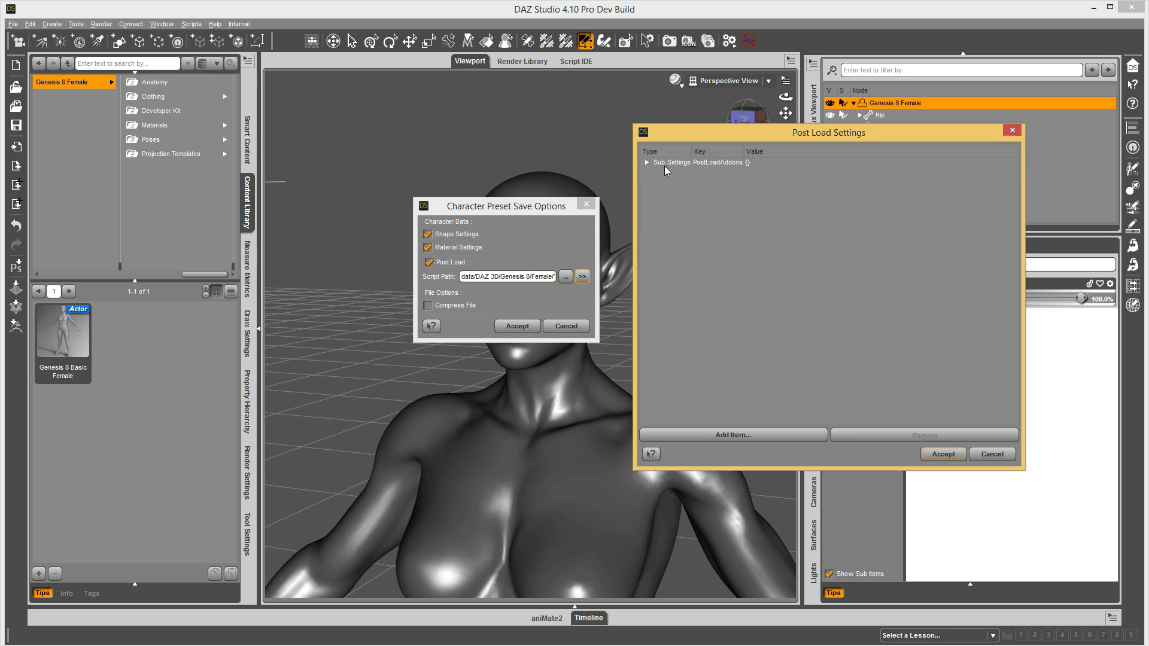
{"action": "double_click", "coordinate": [664, 167]}
{"action": "double_click", "coordinate": [681, 172]}
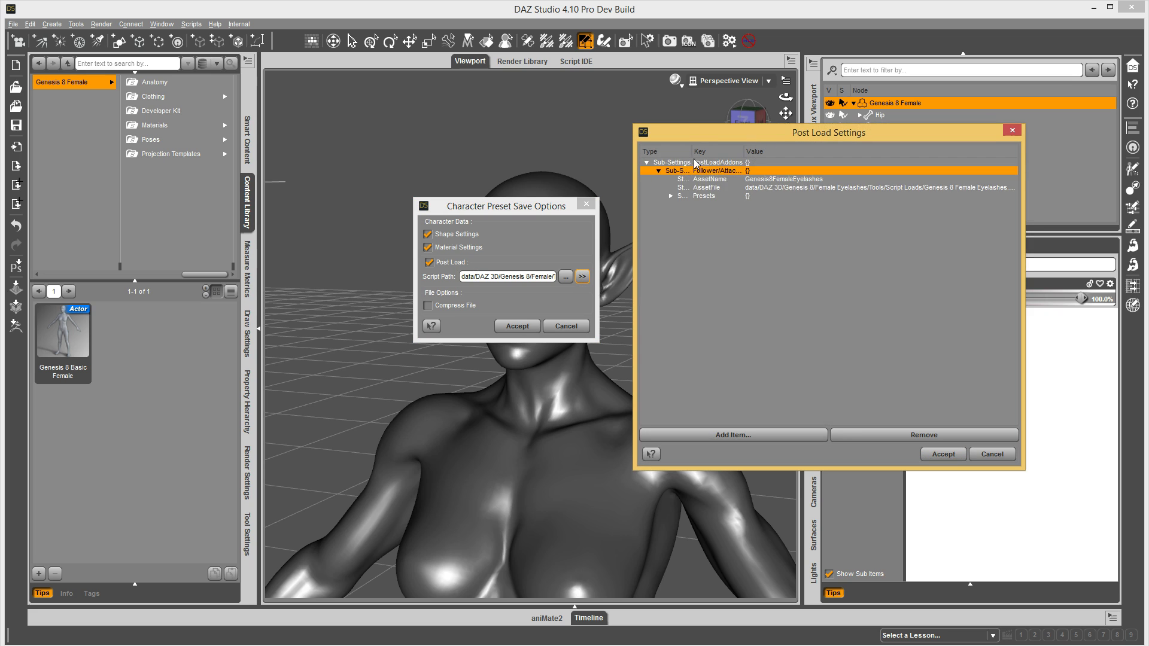
{"action": "double_click", "coordinate": [686, 197]}
{"action": "double_click", "coordinate": [697, 205]}
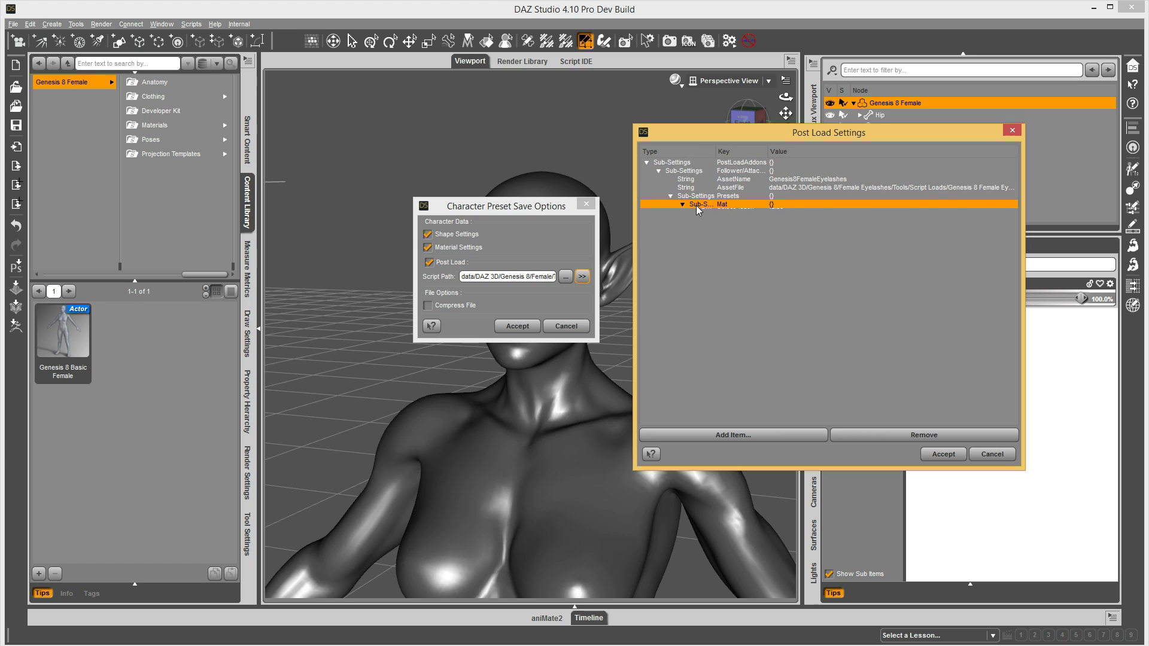
Step: Widen the Type and Key columns, move the window left, and select the Eyelashes follower entry
{"action": "double_click", "coordinate": [716, 151]}
{"action": "left_click_drag", "start_coordinate": [811, 131], "coordinate": [736, 136]}
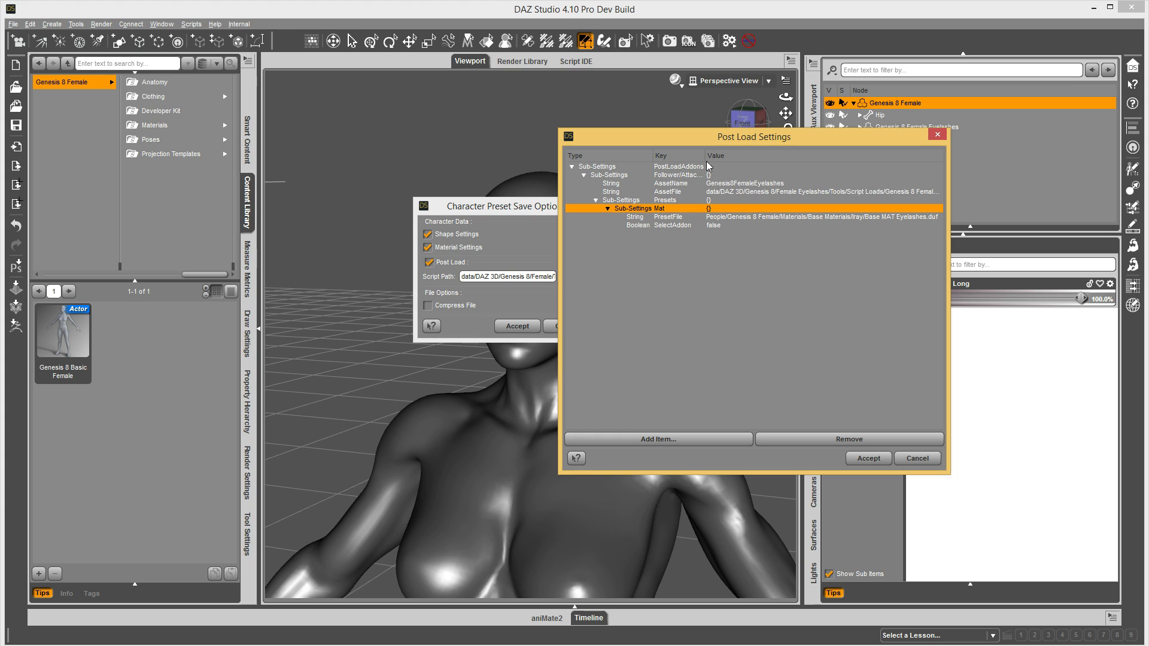
{"action": "left_click_drag", "start_coordinate": [705, 158], "coordinate": [789, 167]}
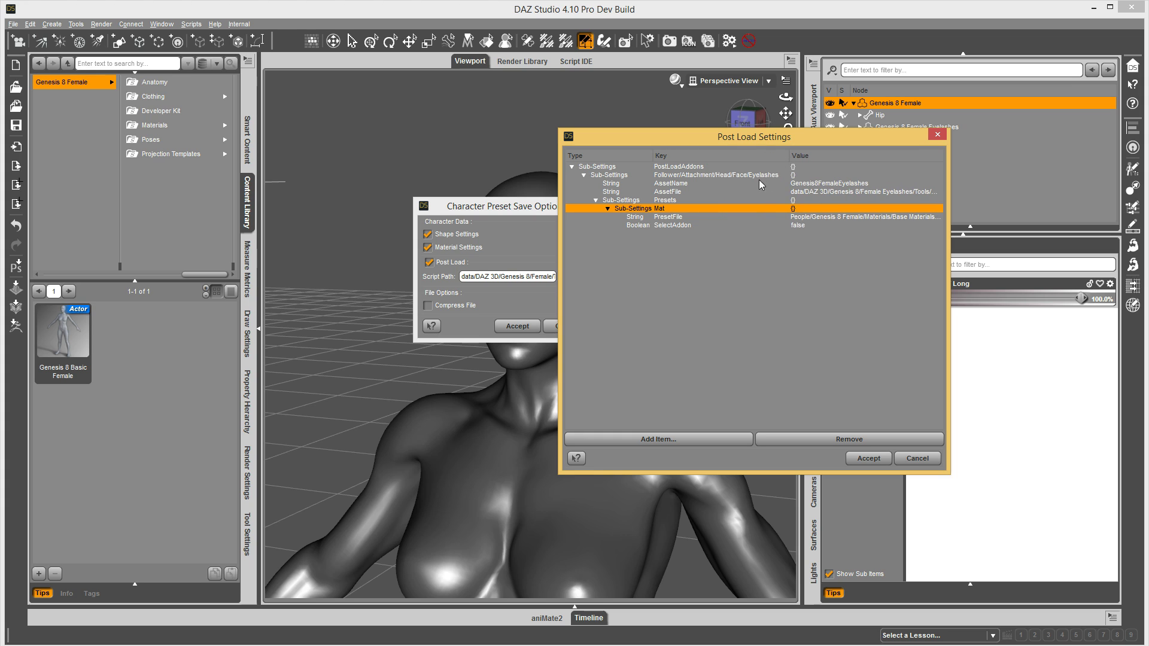
{"action": "left_click", "coordinate": [688, 175]}
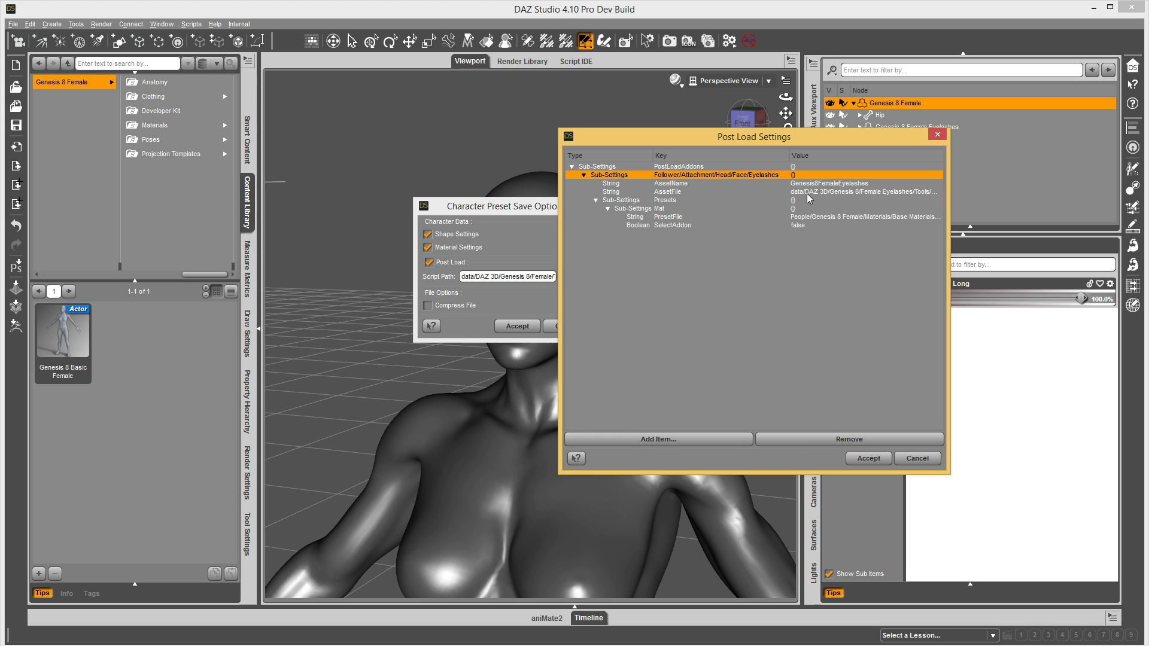
Step: Select the eyelash material's PresetFile entry, widen the dialog to read its path, and accept
{"action": "left_click", "coordinate": [658, 210]}
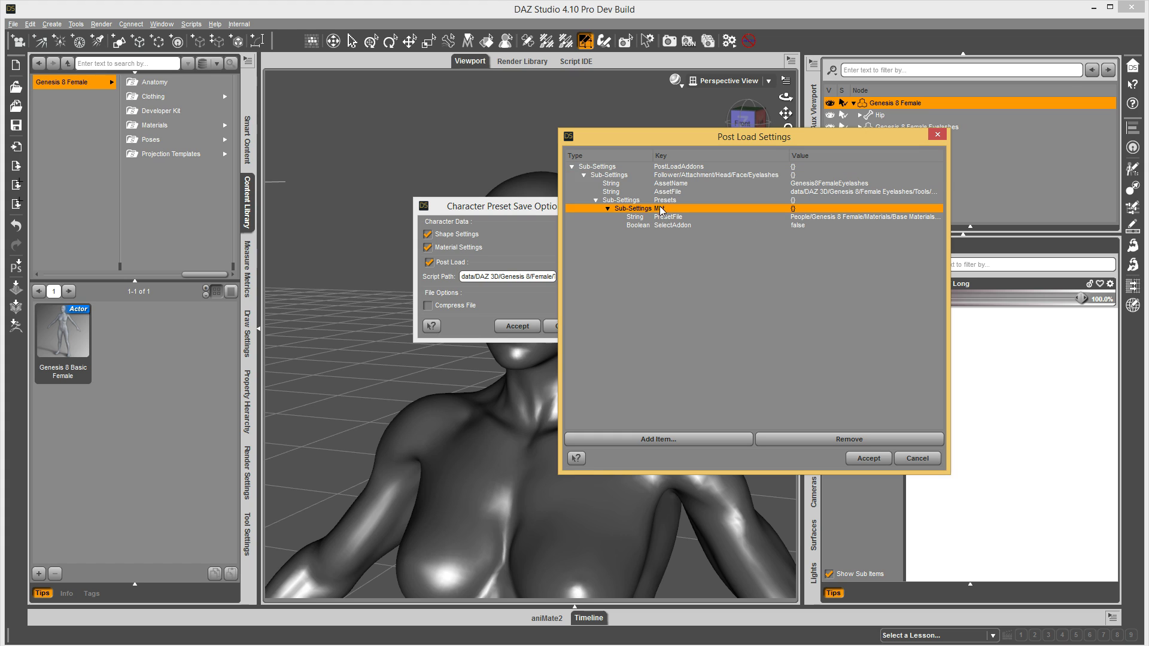
{"action": "left_click", "coordinate": [824, 218]}
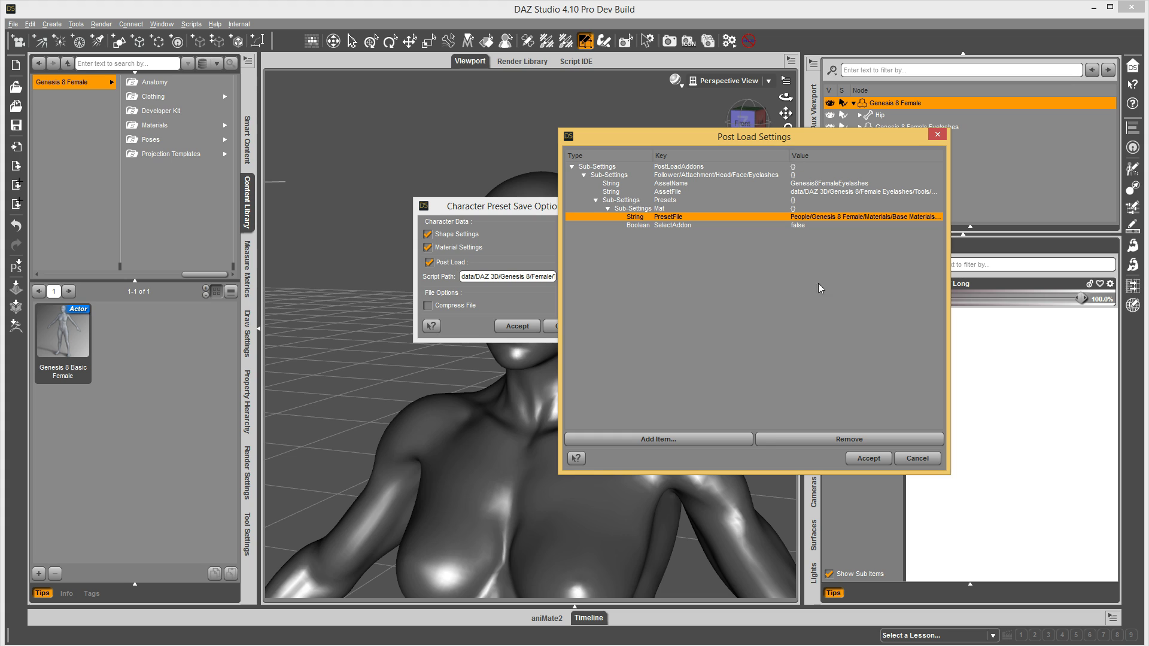
{"action": "left_click_drag", "start_coordinate": [949, 229], "coordinate": [1071, 221]}
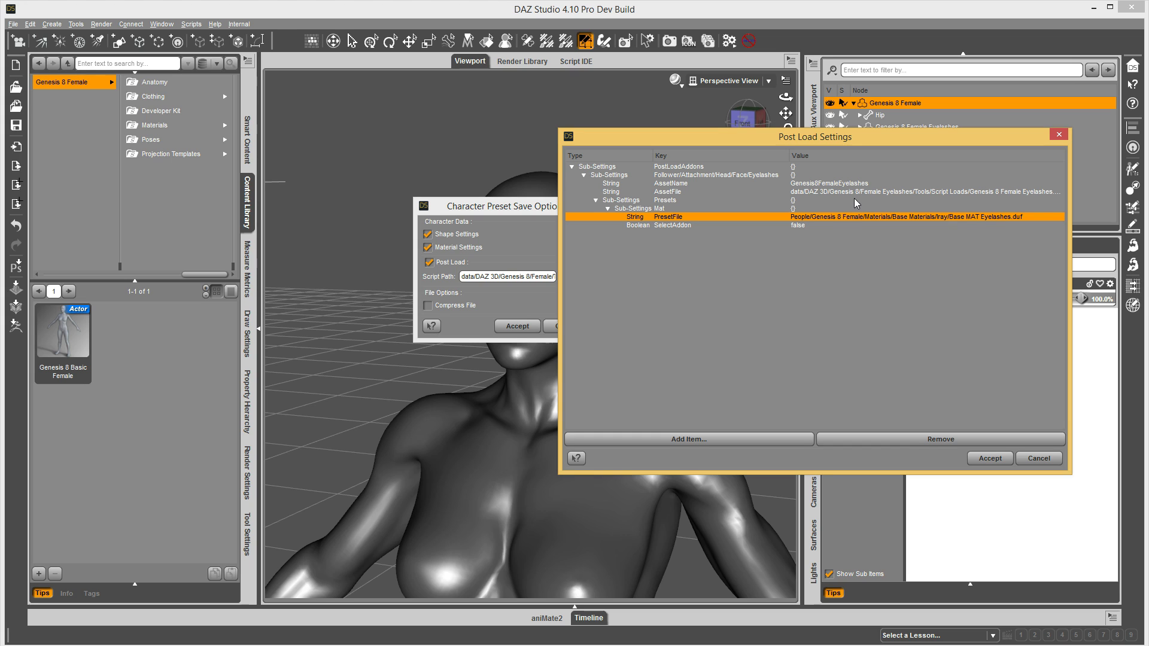
{"action": "left_click_drag", "start_coordinate": [833, 137], "coordinate": [825, 154]}
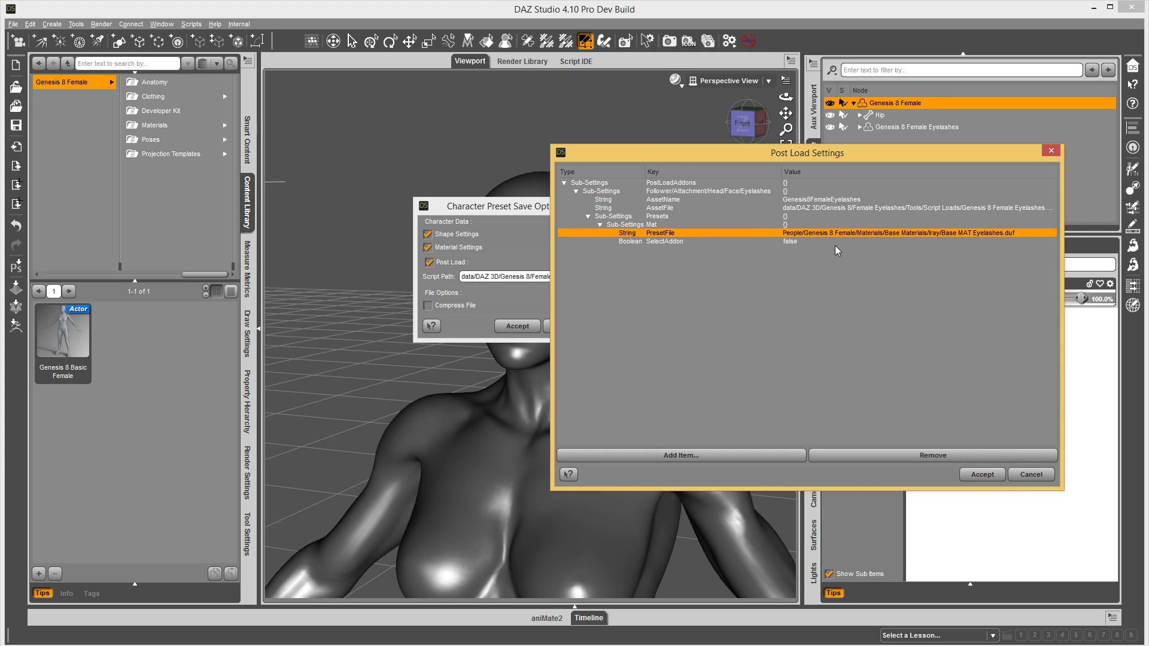
{"action": "left_click", "coordinate": [982, 475]}
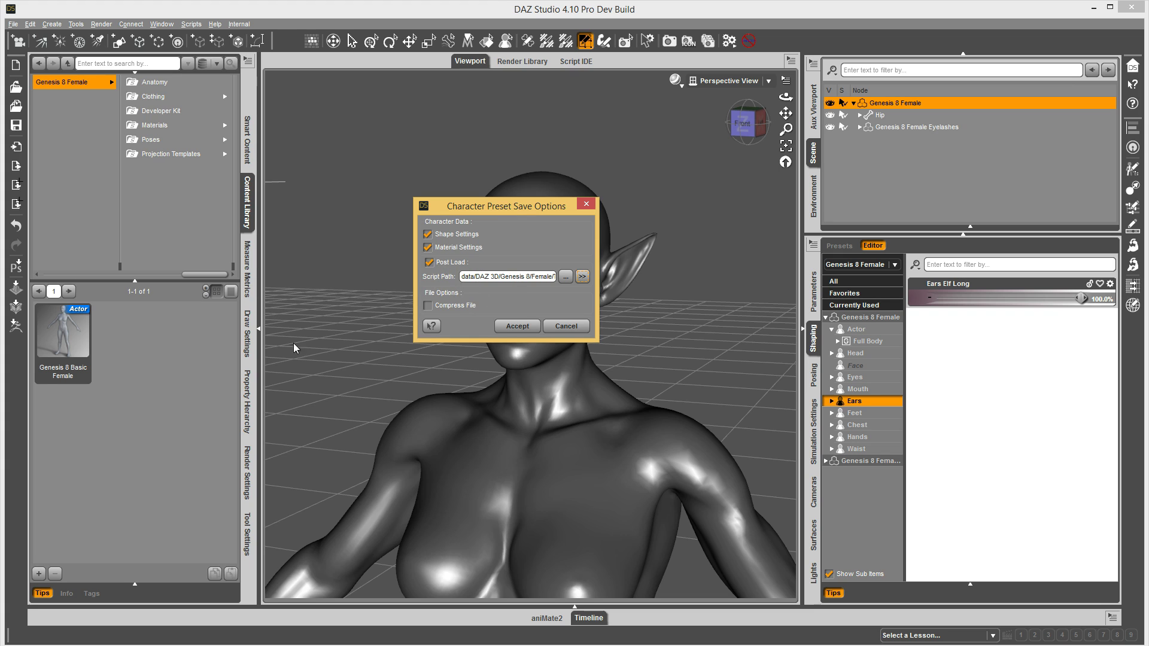
Step: Save the My Character preset and start a new empty scene without saving
{"action": "left_click", "coordinate": [517, 326]}
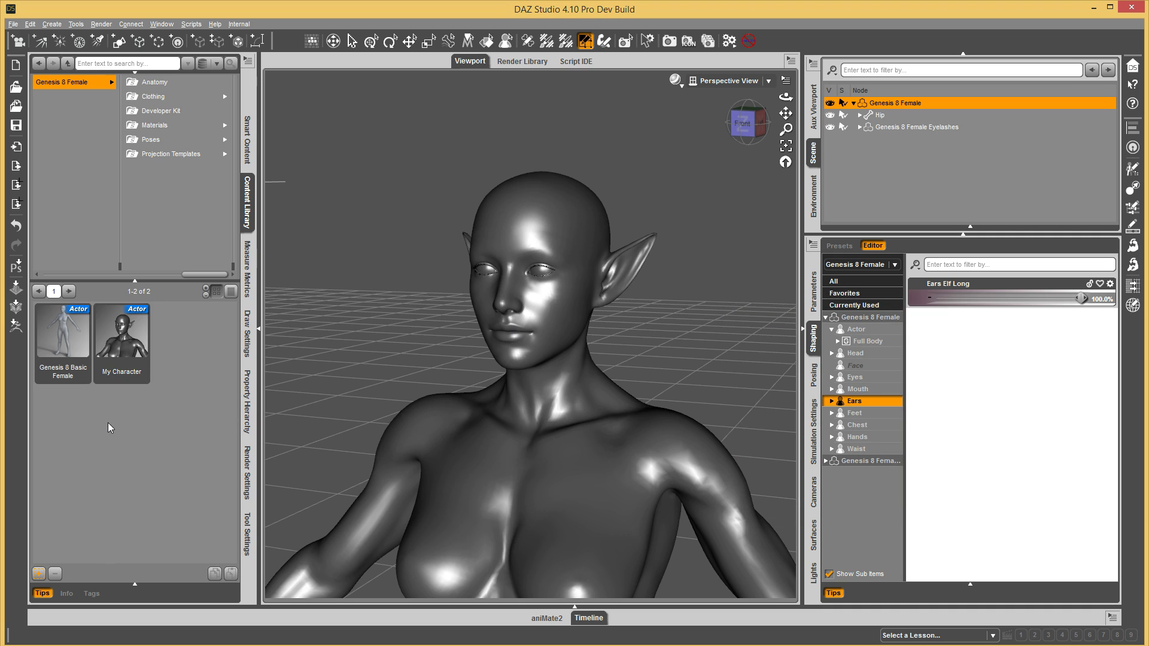
{"action": "left_click", "coordinate": [16, 64]}
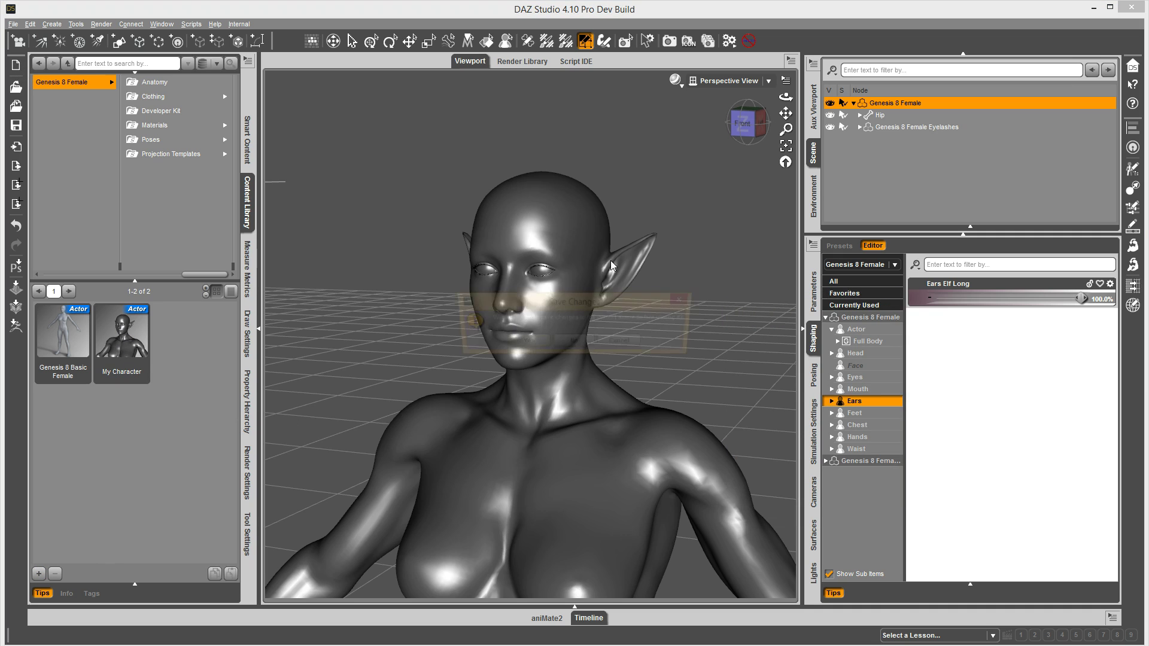
{"action": "left_click", "coordinate": [574, 340]}
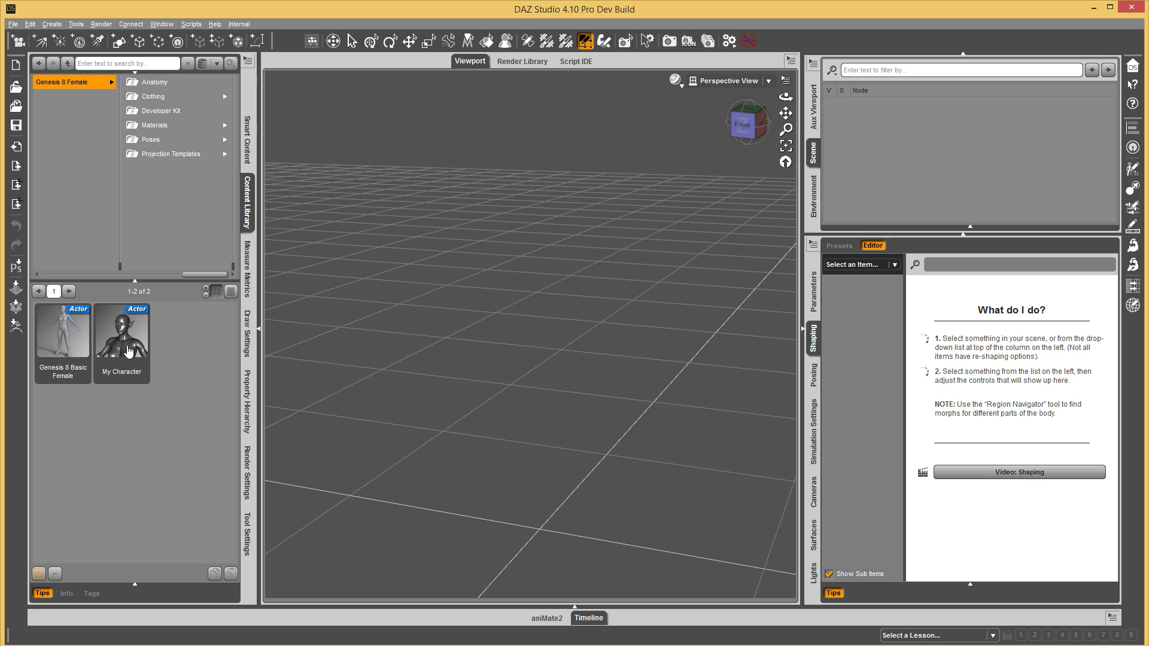
Step: Load My Character into the fresh scene, view the head and ear, and begin a new Character Preset save
{"action": "double_click", "coordinate": [123, 347]}
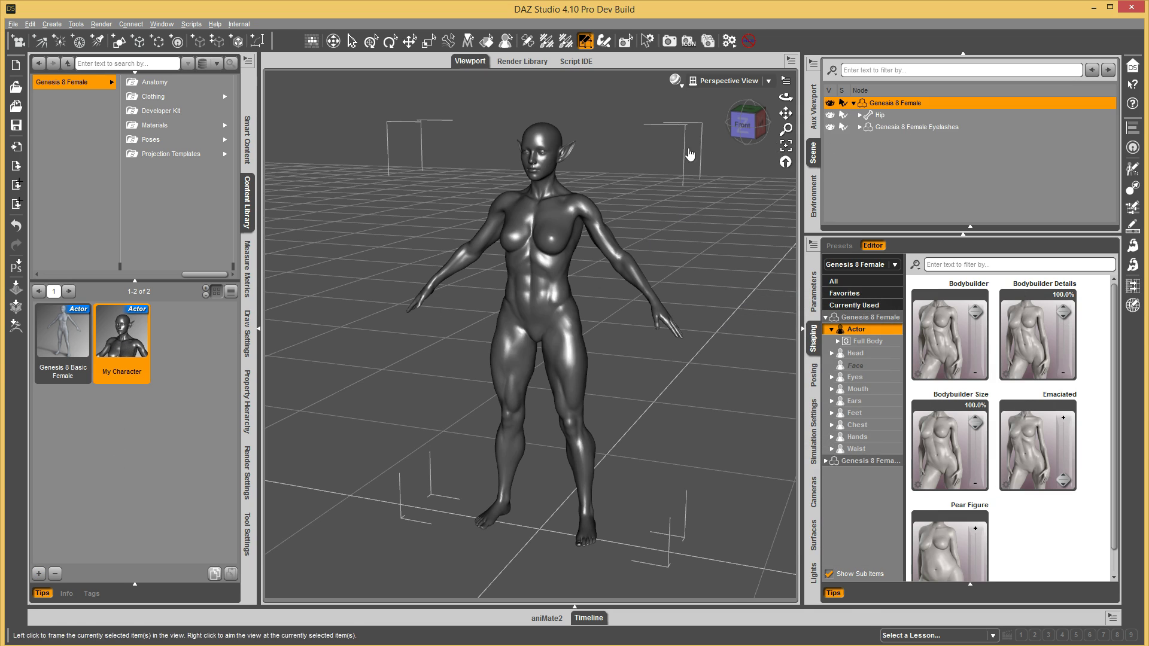
{"action": "scroll", "coordinate": [559, 141], "scroll_direction": "up", "scroll_amount": 8}
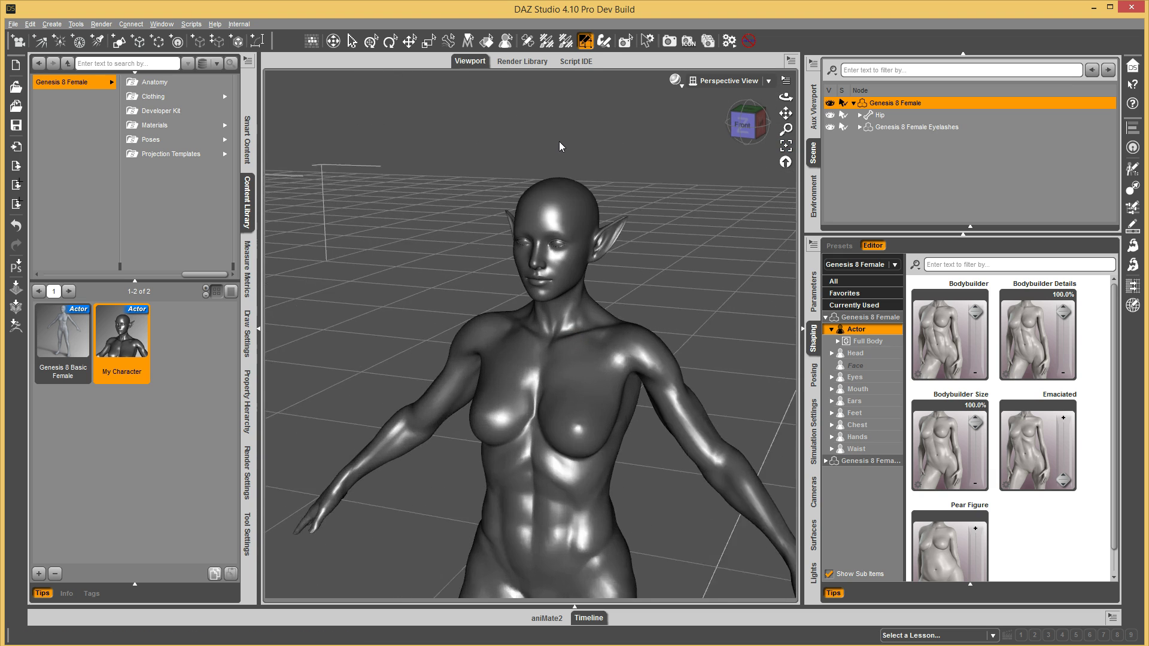
{"action": "scroll", "coordinate": [559, 141], "scroll_direction": "up", "scroll_amount": 10}
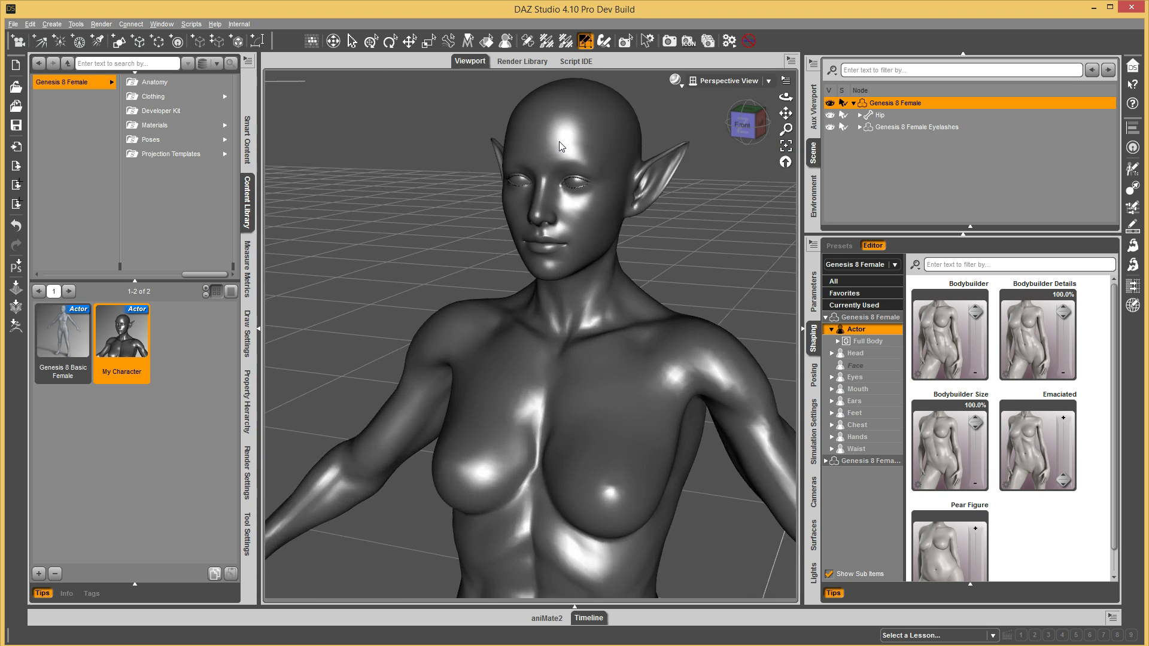
{"action": "left_click_drag", "start_coordinate": [543, 173], "coordinate": [548, 199], "text": "alt"}
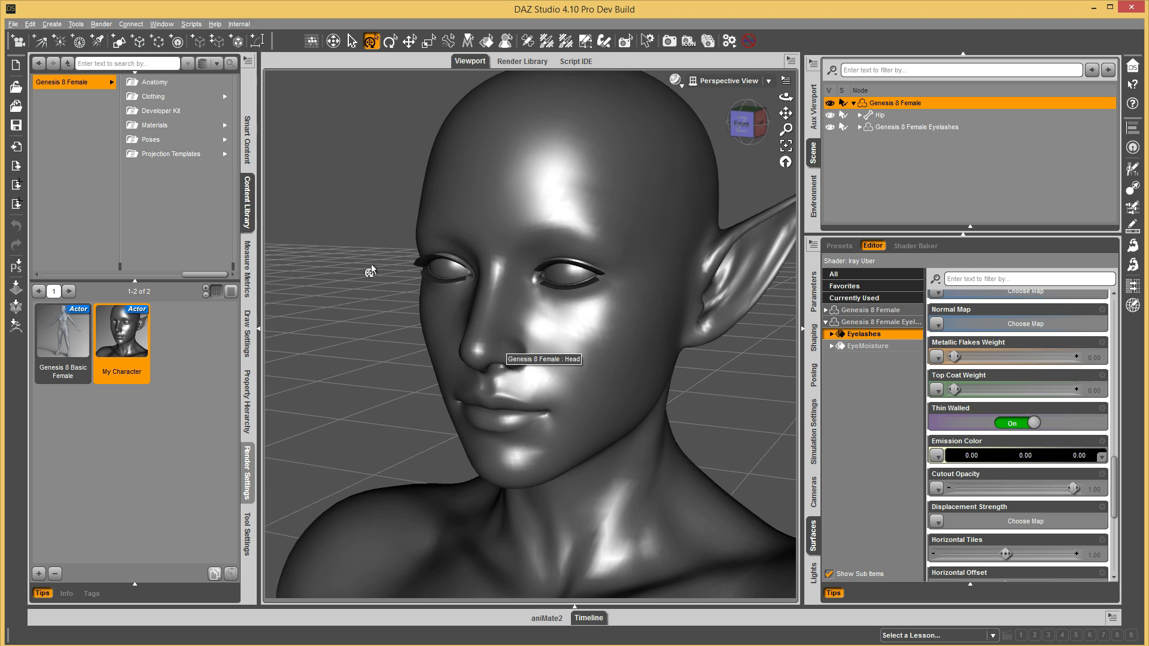
{"action": "left_click", "coordinate": [37, 576]}
{"action": "left_click", "coordinate": [92, 333]}
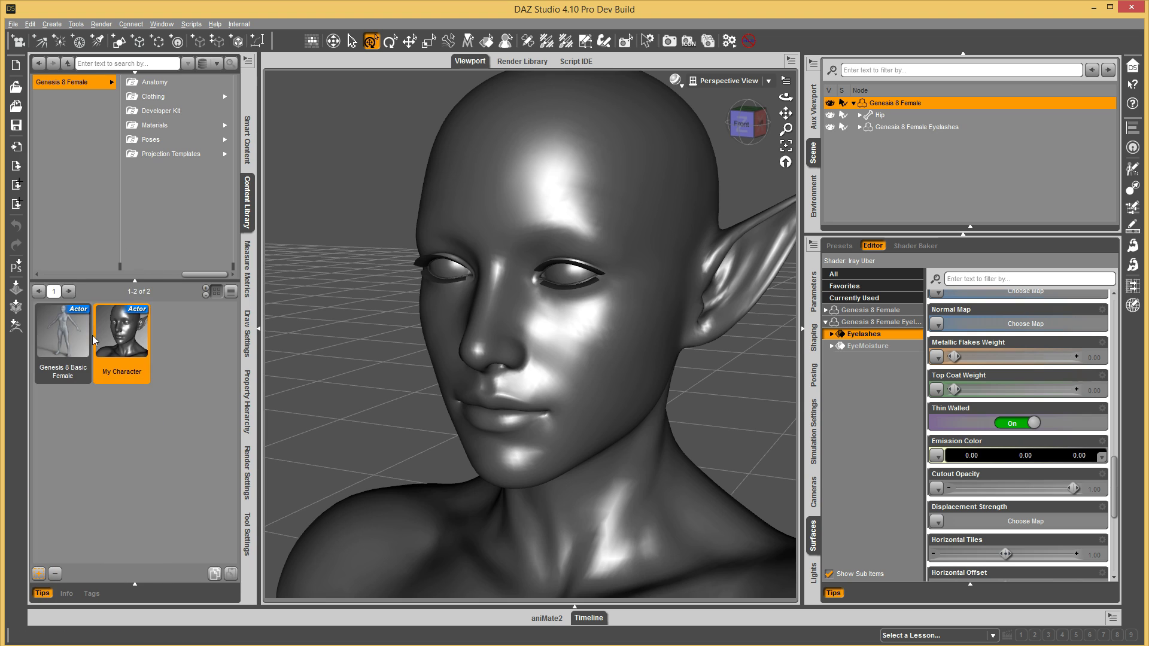
Step: Overwrite My Character.duf, enable Post Load, and open its post-load settings
{"action": "double_click", "coordinate": [161, 190]}
{"action": "left_click", "coordinate": [547, 340]}
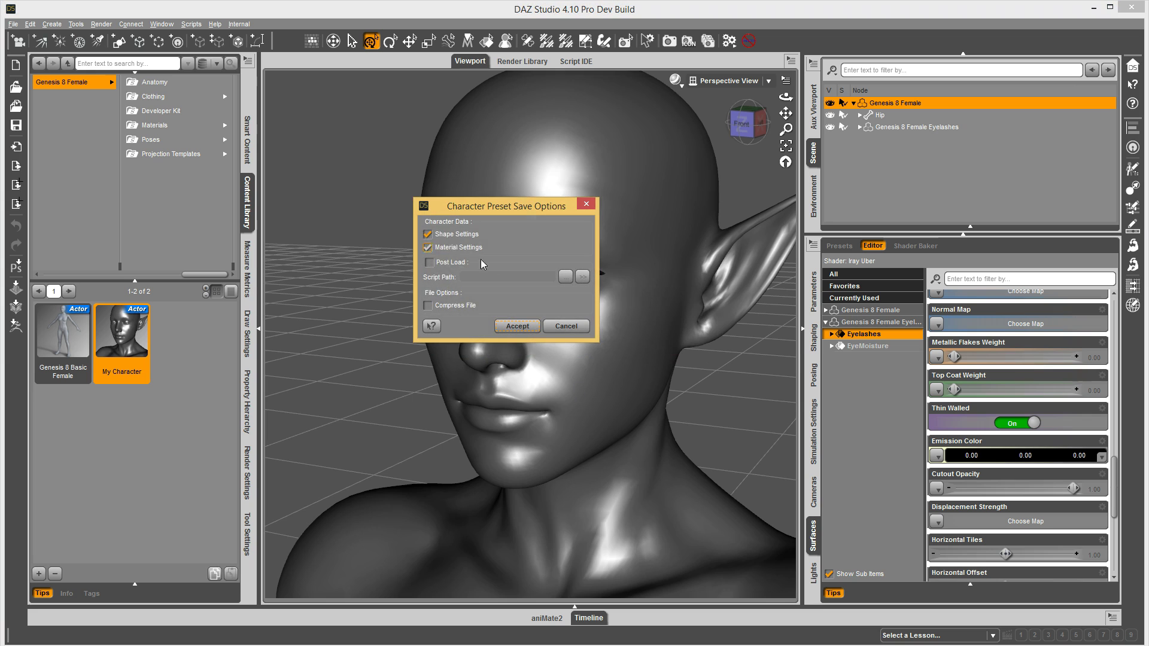
{"action": "left_click", "coordinate": [429, 262]}
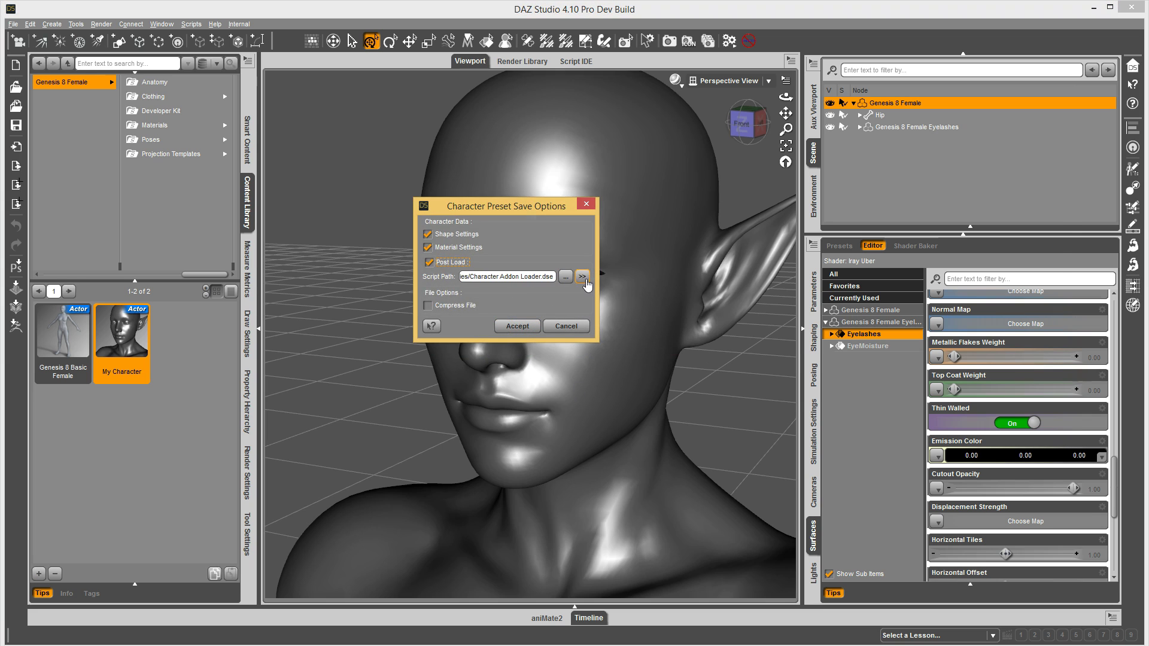
{"action": "left_click", "coordinate": [582, 276]}
Step: Expand PostLoadAddons, Follower, Presets and Mat, then select the eyelash PresetFile entry
{"action": "left_click", "coordinate": [575, 183]}
{"action": "double_click", "coordinate": [595, 192]}
{"action": "double_click", "coordinate": [597, 216]}
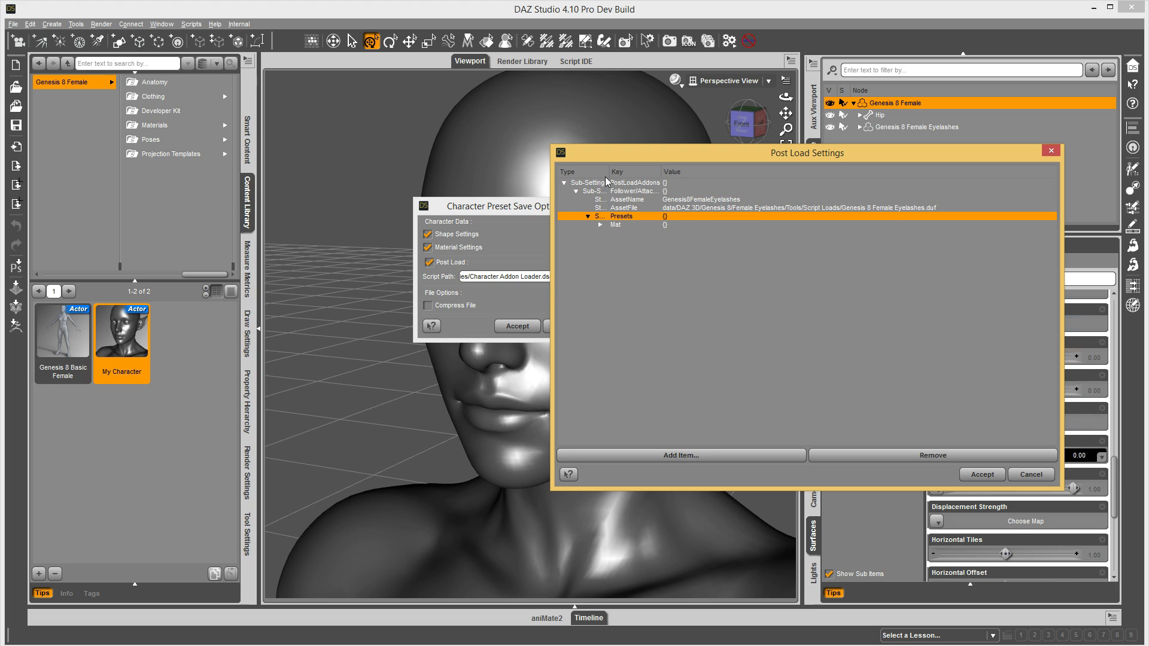
{"action": "left_click_drag", "start_coordinate": [609, 172], "coordinate": [645, 172]}
{"action": "double_click", "coordinate": [609, 226]}
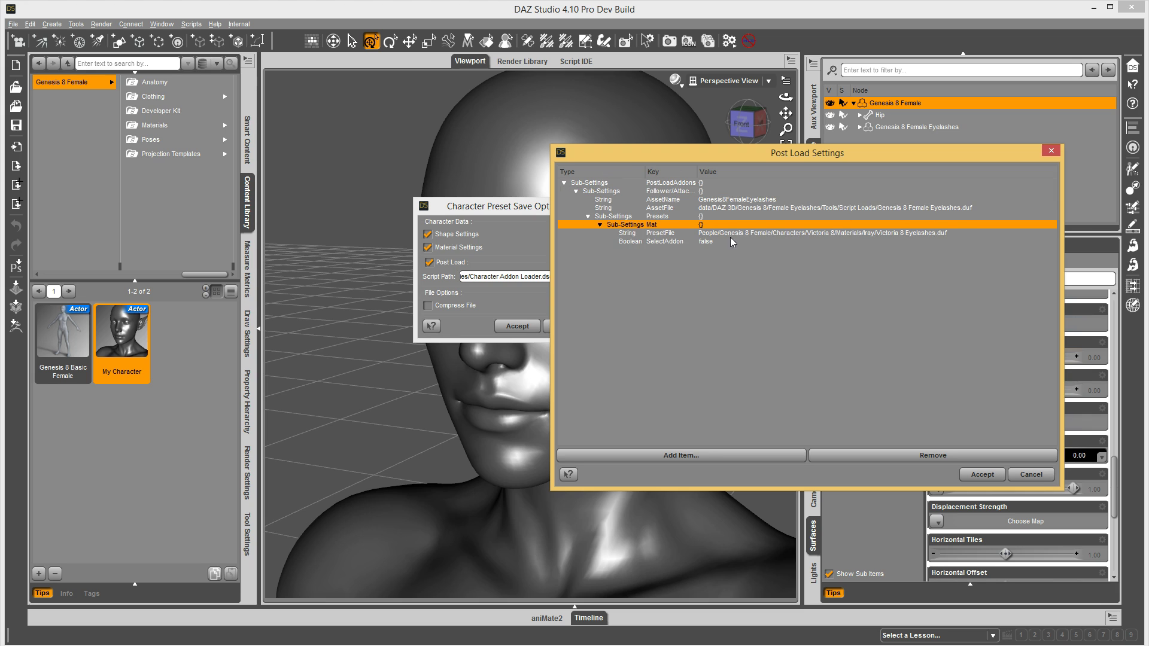
{"action": "left_click", "coordinate": [769, 234]}
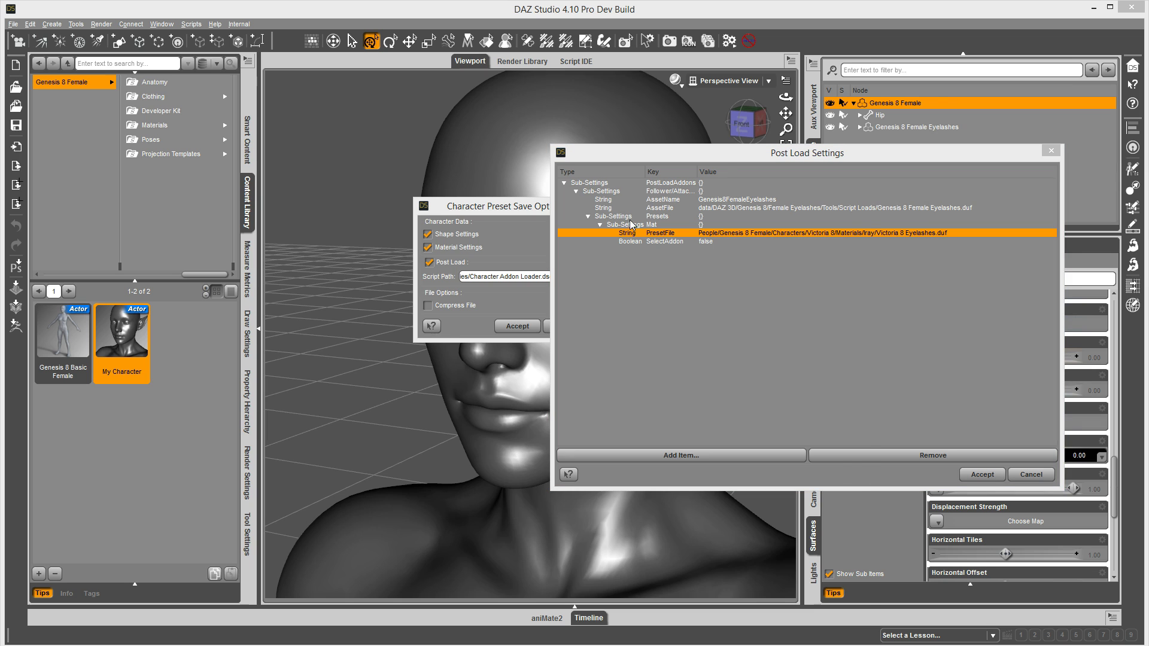
Step: Browse Victoria 8 > Victoria8_v1 > People > Genesis 8 Female > Characters > Victoria 8 > Materials > Iray
{"action": "scroll", "coordinate": [423, 524], "scroll_direction": "down", "scroll_amount": 6}
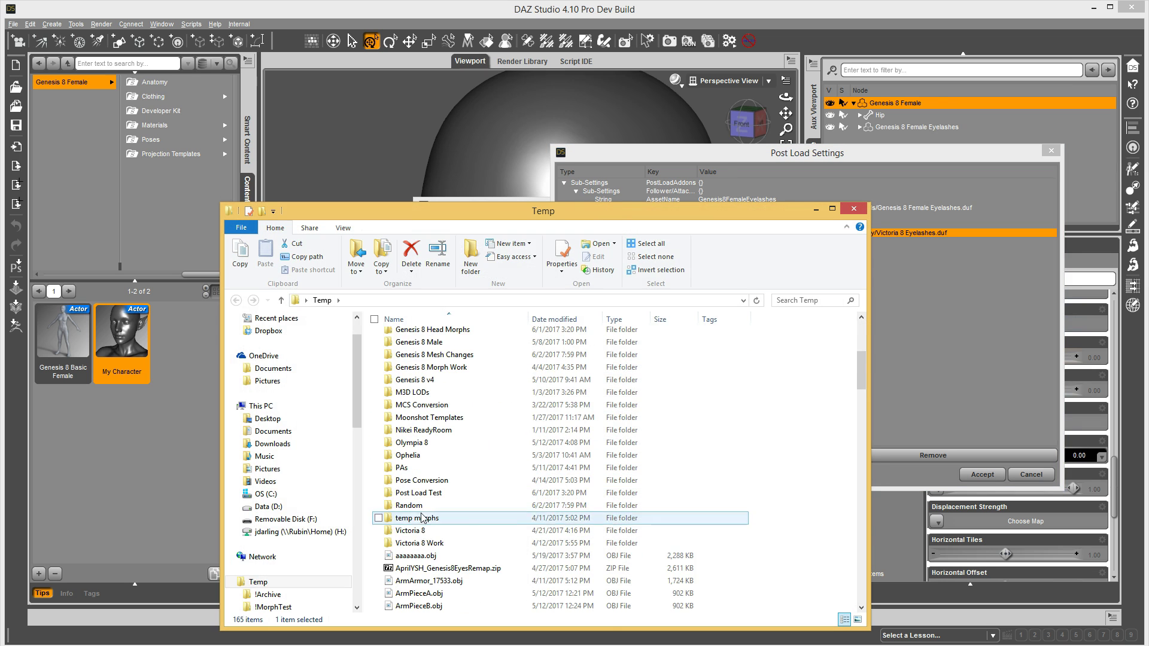
{"action": "double_click", "coordinate": [421, 528]}
{"action": "double_click", "coordinate": [423, 349]}
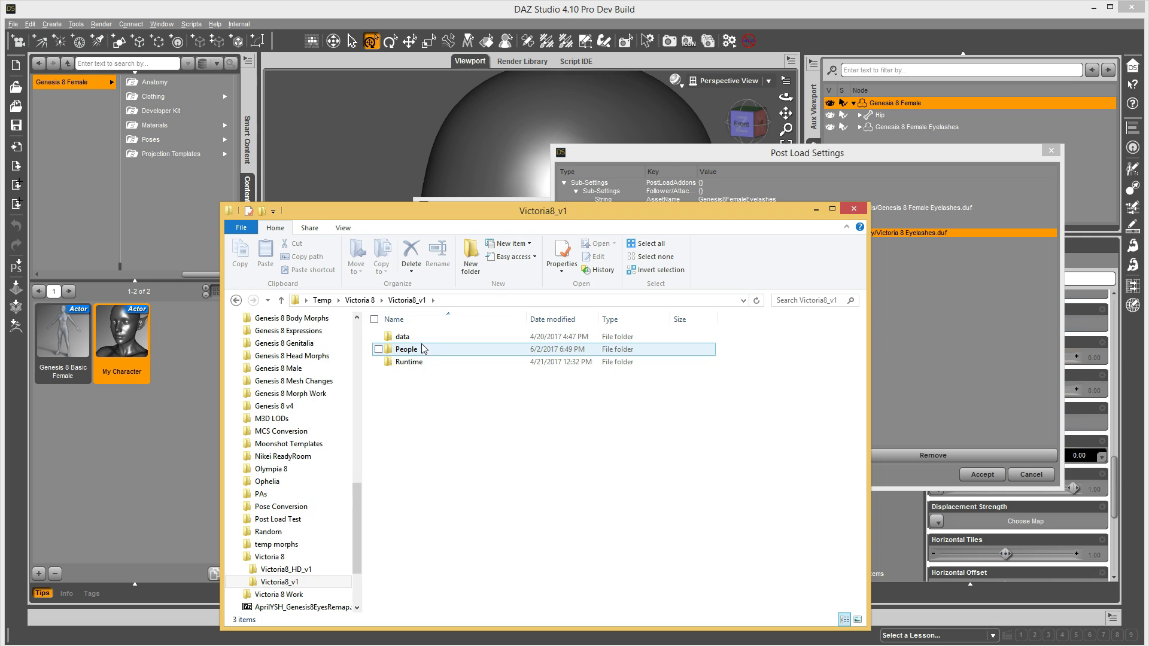
{"action": "double_click", "coordinate": [423, 349]}
{"action": "double_click", "coordinate": [418, 338]}
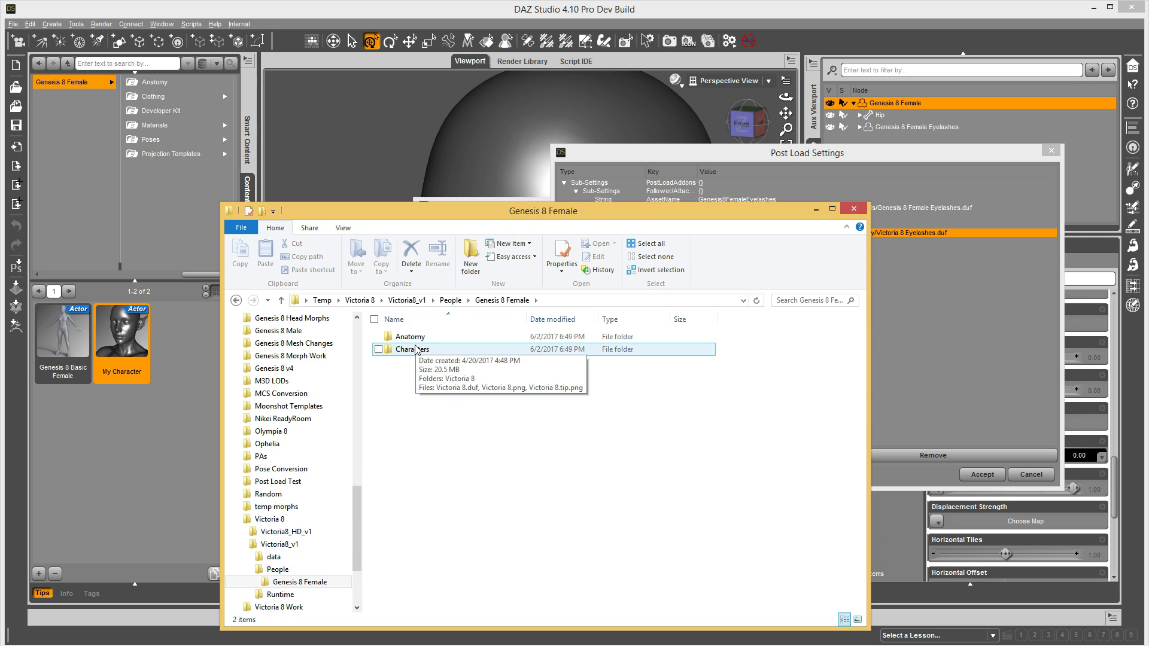
{"action": "double_click", "coordinate": [417, 350]}
{"action": "double_click", "coordinate": [417, 339]}
{"action": "left_click", "coordinate": [409, 352]}
{"action": "double_click", "coordinate": [409, 352]}
{"action": "double_click", "coordinate": [413, 352]}
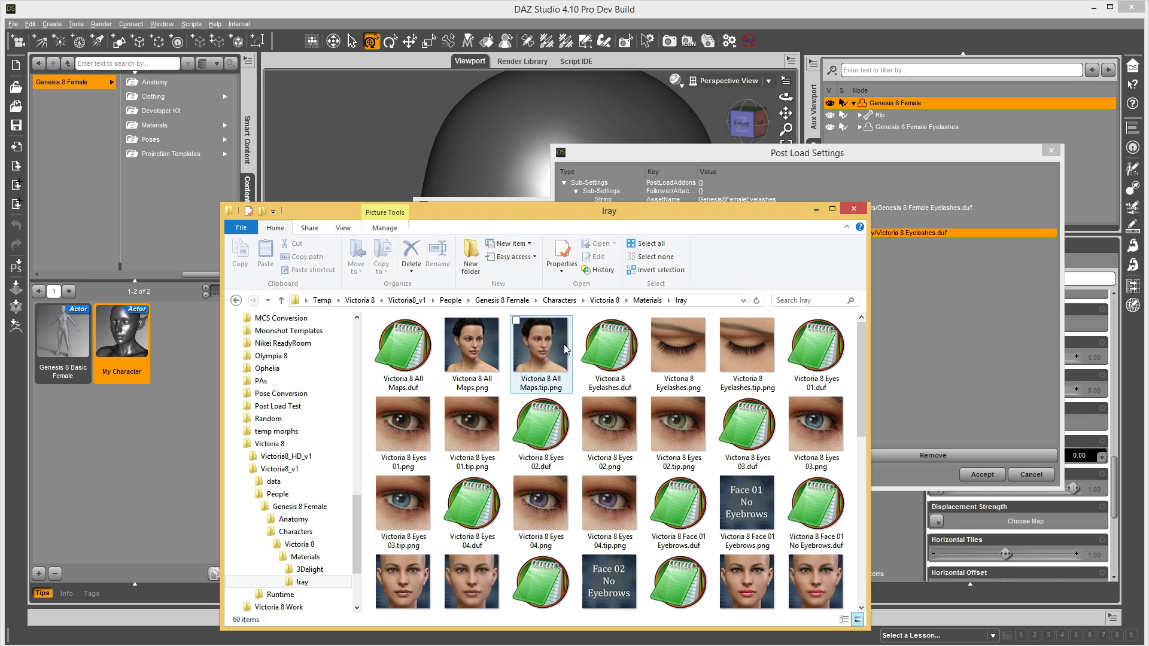
Step: Select the address-bar folder path from People onward
{"action": "left_click", "coordinate": [710, 306]}
{"action": "left_click", "coordinate": [585, 302]}
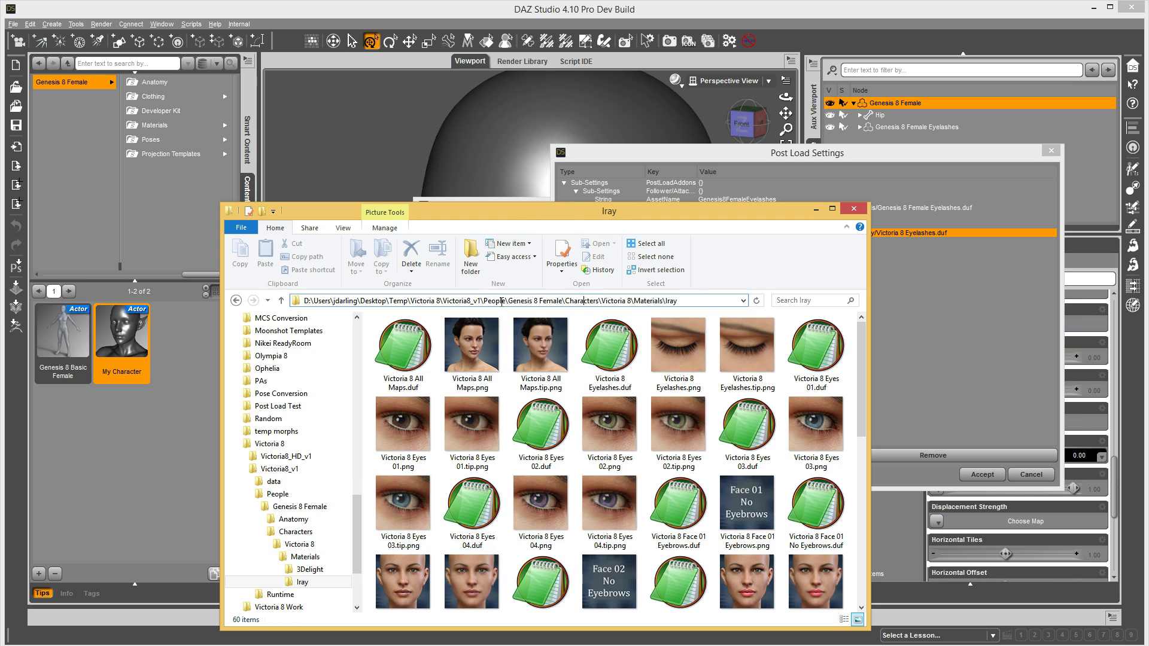
{"action": "left_click_drag", "start_coordinate": [483, 301], "coordinate": [694, 297]}
{"action": "key", "text": "ctrl+c"}
Step: Paste the Victoria 8 Iray materials folder path into the eyelash PresetFile value, using forward slashes
{"action": "left_click", "coordinate": [787, 163]}
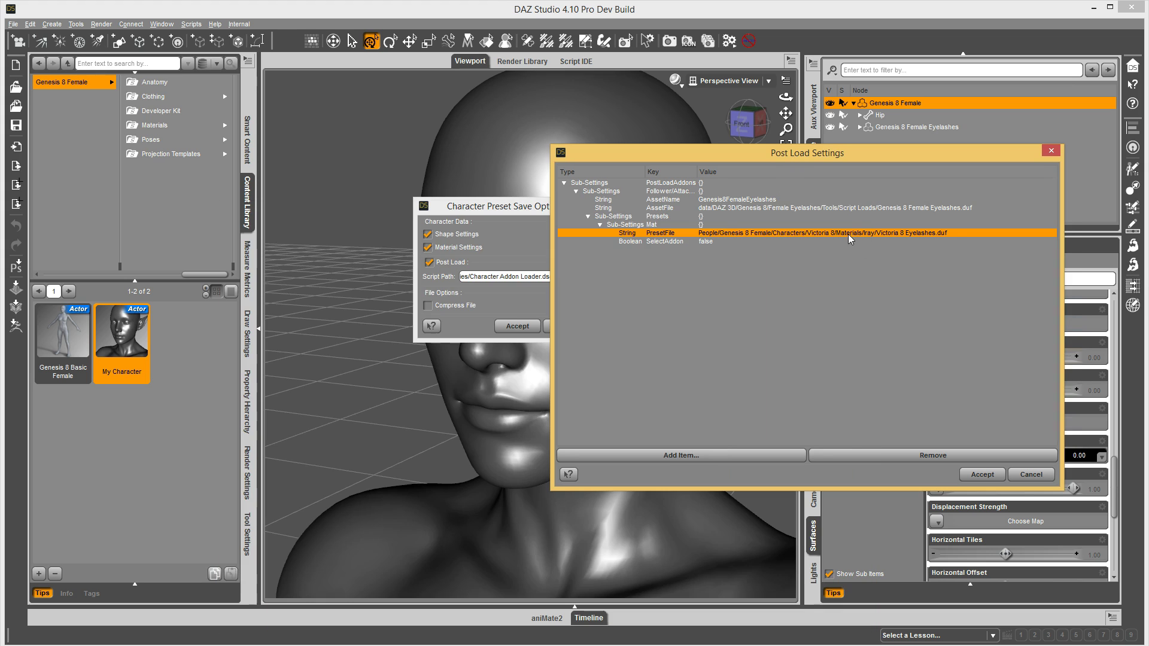
{"action": "double_click", "coordinate": [895, 233]}
{"action": "key", "text": "ctrl+v"}
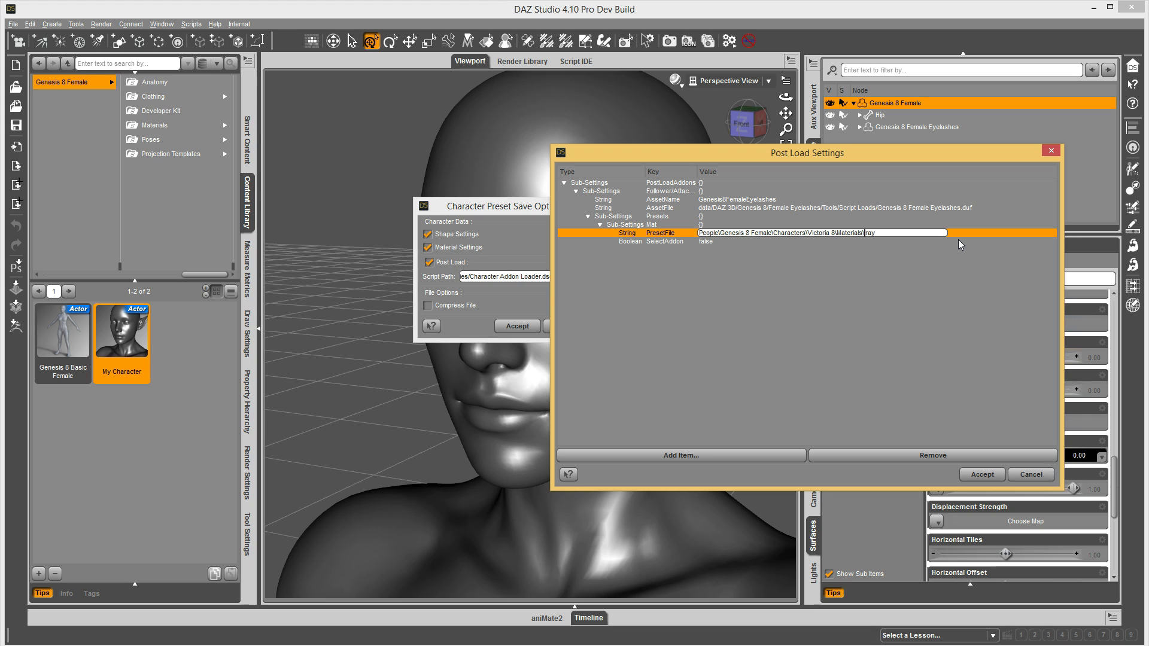
{"action": "type", "text": "/"}
{"action": "key", "text": "Left"}
{"action": "key", "text": "Left"}
{"action": "key", "text": "Left"}
{"action": "key", "text": "Left"}
{"action": "key", "text": "Left"}
{"action": "key", "text": "Left"}
{"action": "key", "text": "Left"}
{"action": "key", "text": "Left"}
{"action": "key", "text": "Left"}
{"action": "key", "text": "Left"}
{"action": "key", "text": "Left"}
{"action": "key", "text": "Delete"}
{"action": "type", "text": "/"}
{"action": "key", "text": "Left"}
{"action": "key", "text": "Left"}
{"action": "key", "text": "Delete"}
{"action": "type", "text": "/"}
{"action": "key", "text": "Left"}
{"action": "key", "text": "Delete"}
{"action": "type", "text": "/"}
{"action": "key", "text": "Left"}
{"action": "key", "text": "Left"}
{"action": "key", "text": "Left"}
{"action": "key", "text": "Left"}
{"action": "key", "text": "Left"}
{"action": "key", "text": "Left"}
{"action": "key", "text": "Left"}
{"action": "key", "text": "Left"}
{"action": "key", "text": "Left"}
{"action": "key", "text": "Left"}
{"action": "key", "text": "Left"}
{"action": "key", "text": "Left"}
{"action": "key", "text": "Left"}
{"action": "key", "text": "Left"}
{"action": "key", "text": "Left"}
{"action": "key", "text": "Left"}
{"action": "key", "text": "Left"}
{"action": "key", "text": "Left"}
{"action": "key", "text": "Delete"}
{"action": "type", "text": "/"}
{"action": "key", "text": "Return"}
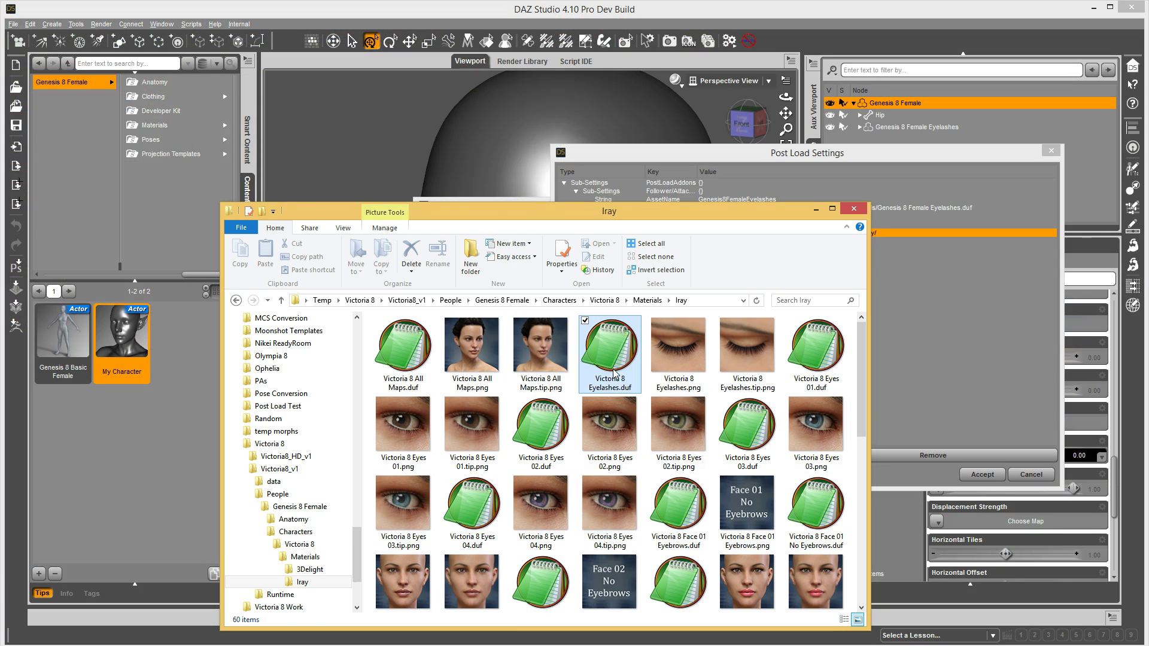
Step: Copy the Victoria 8 Eyelashes.duf file name from Explorer and append it to the PresetFile path
{"action": "left_click", "coordinate": [620, 387]}
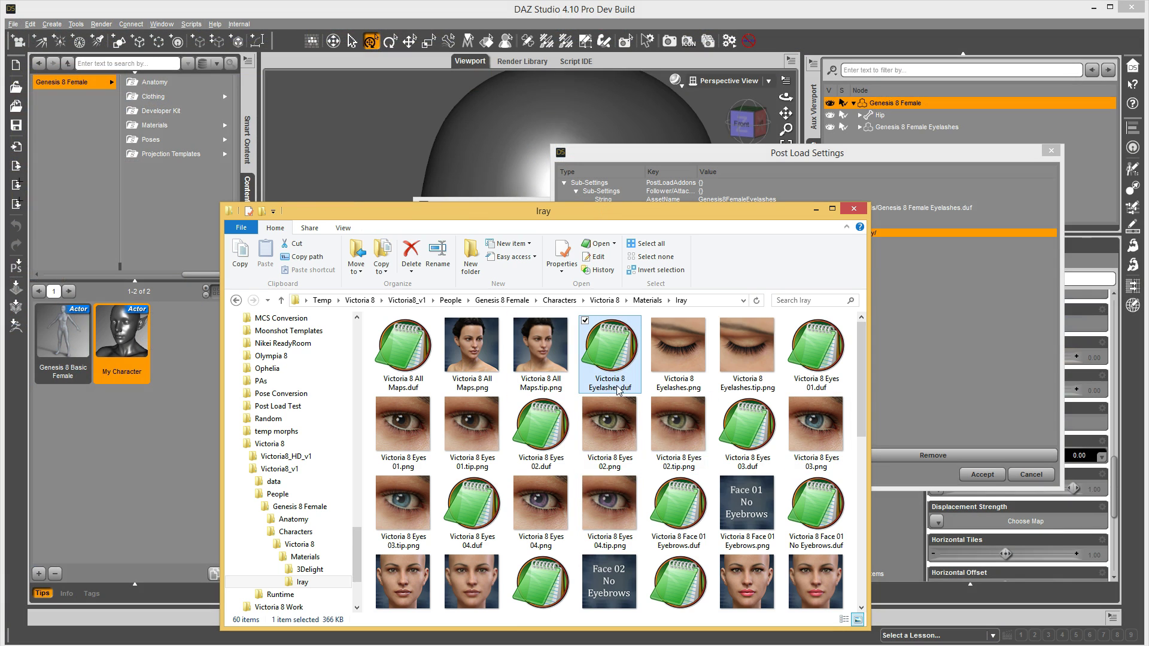
{"action": "left_click", "coordinate": [621, 388]}
{"action": "key", "text": "ctrl+c"}
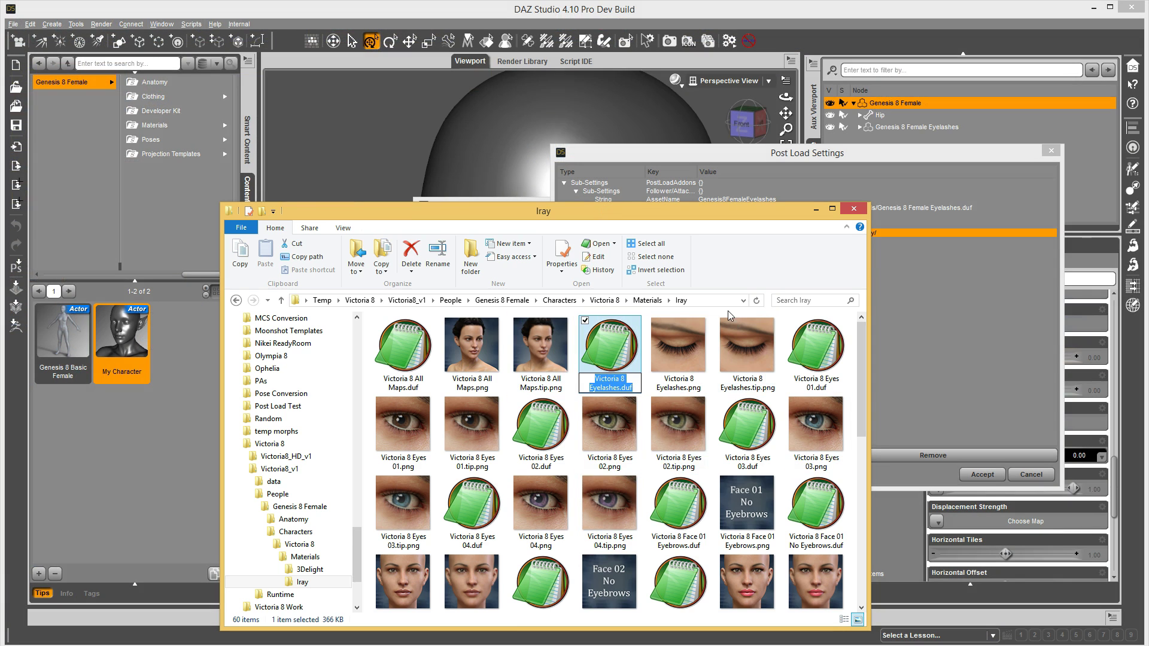
{"action": "left_click", "coordinate": [781, 156]}
{"action": "double_click", "coordinate": [887, 231]}
{"action": "key", "text": "ctrl+v"}
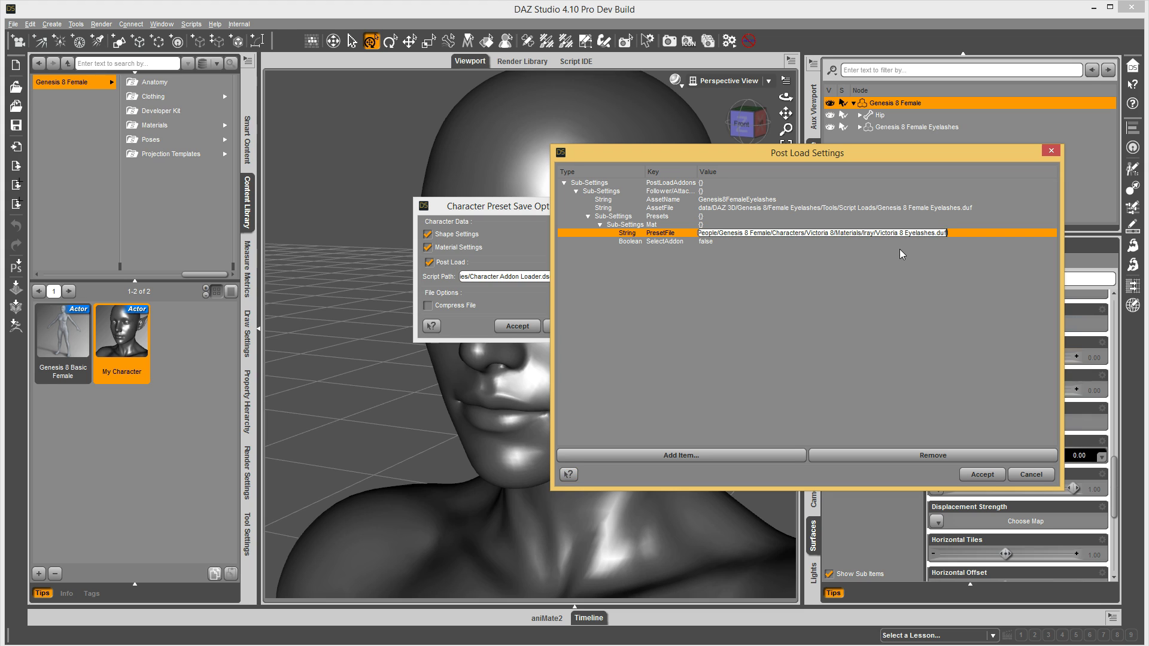
{"action": "key", "text": "Return"}
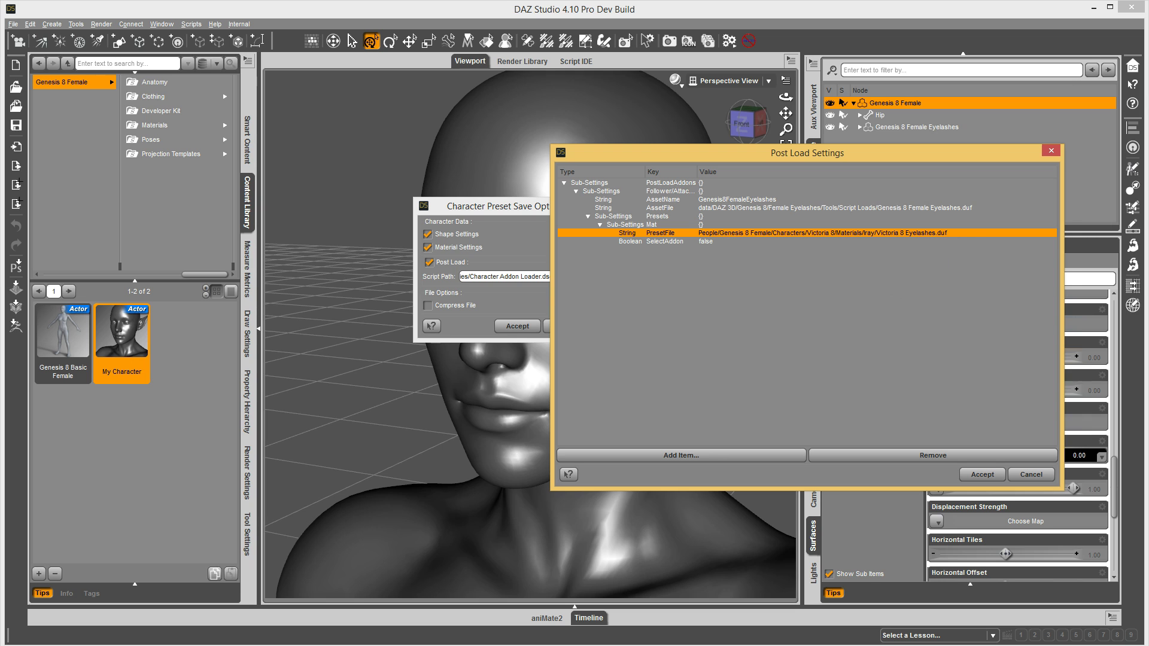
{"action": "key", "text": "alt+Tab"}
{"action": "key", "text": "alt+Tab"}
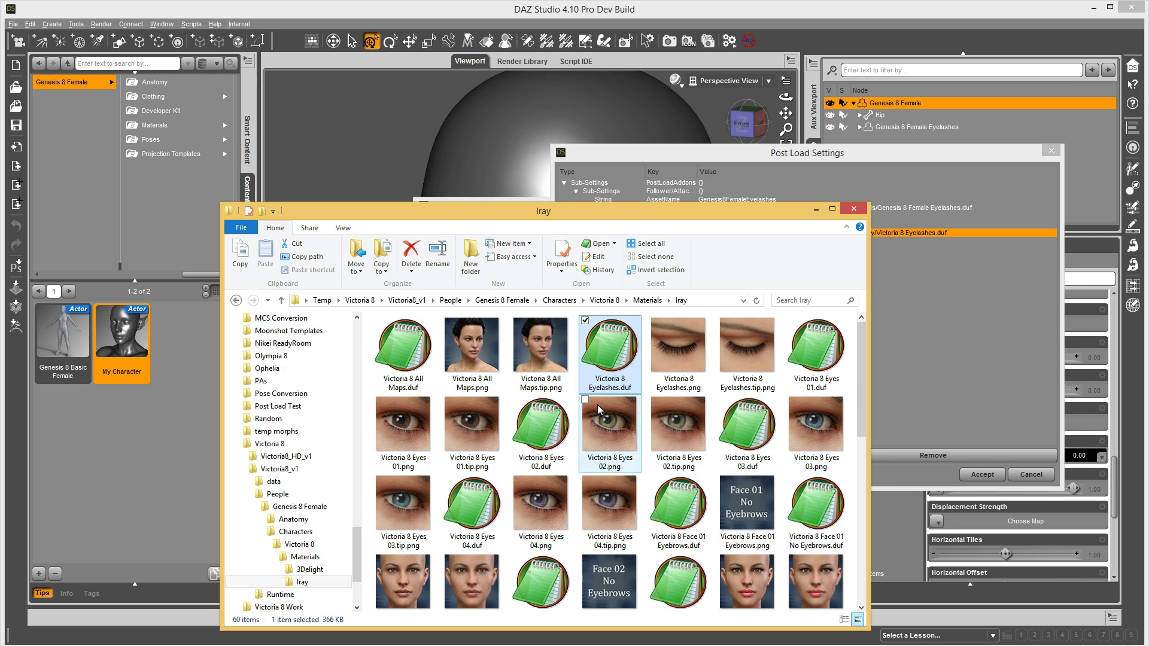
Step: Open Victoria 8 Eyelashes.duf as text, check its preset_hierarchical_material asset type, then close EditPad Pro
{"action": "double_click", "coordinate": [613, 351]}
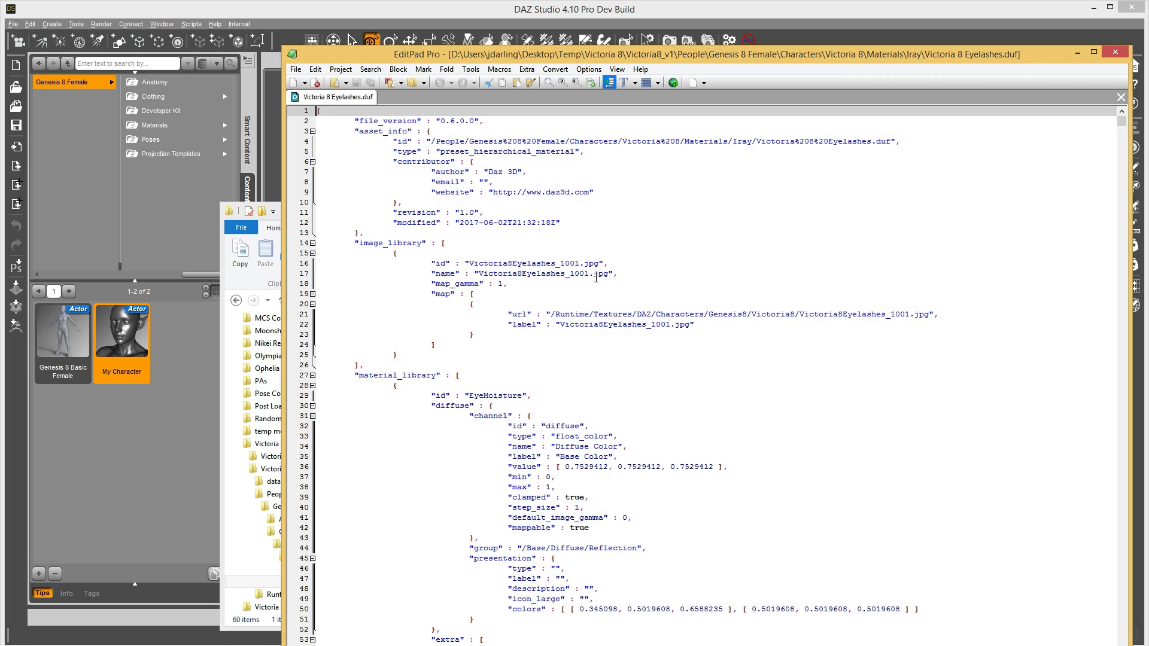
{"action": "double_click", "coordinate": [479, 152]}
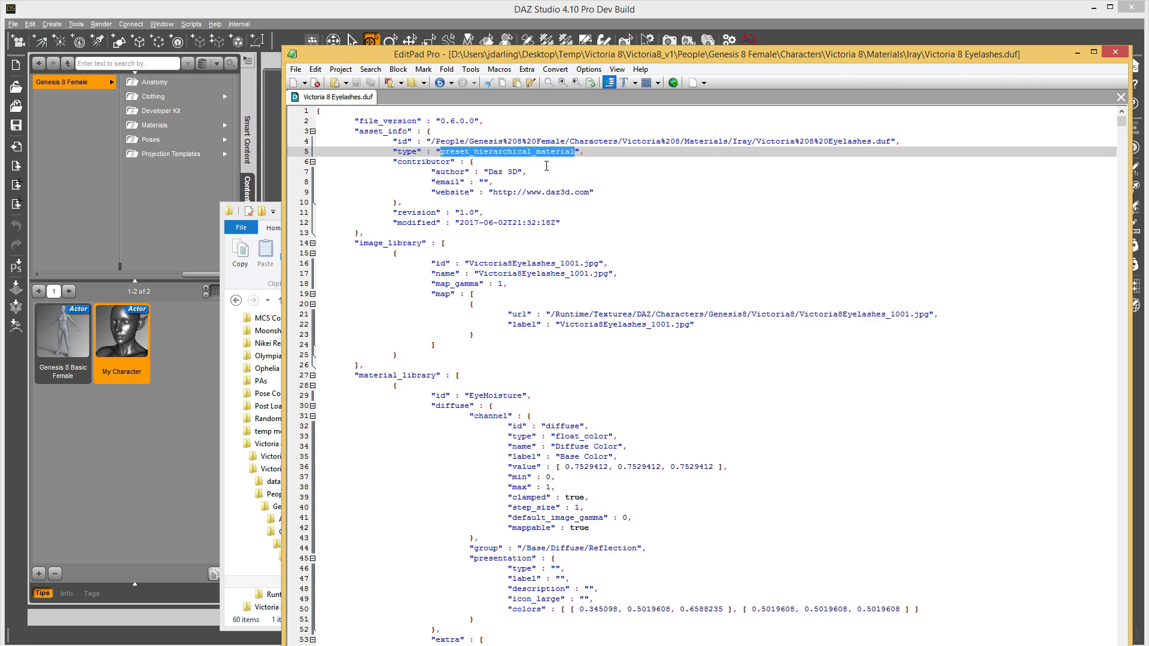
{"action": "left_click", "coordinate": [1115, 53]}
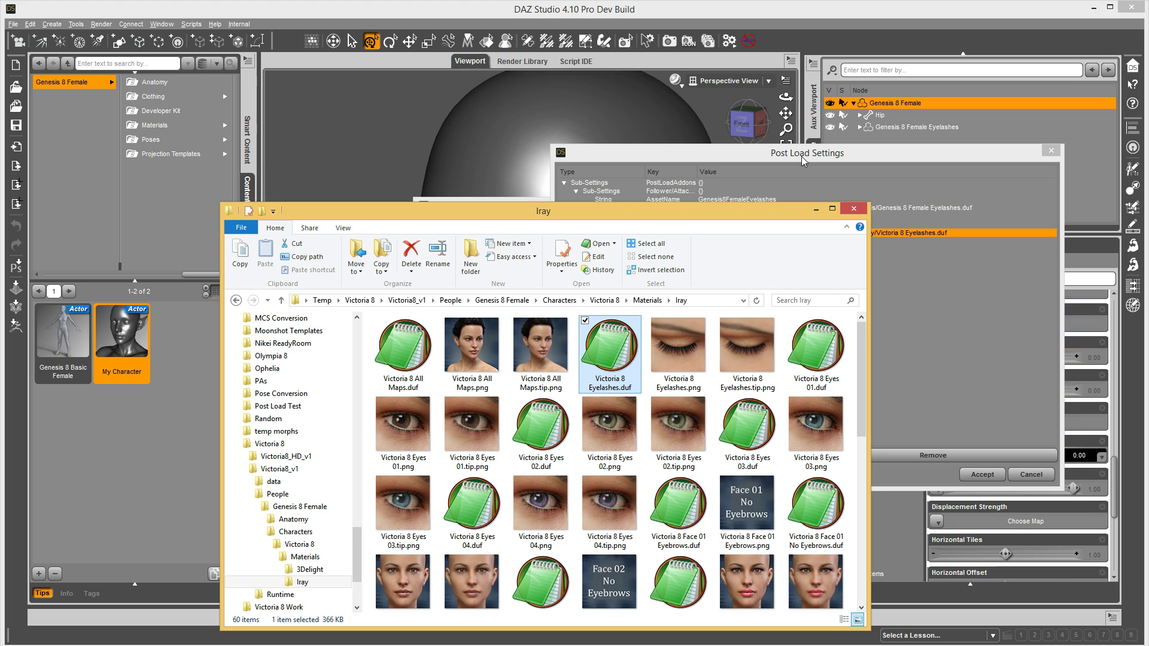
Step: Toggle SelectAddon to True and back to False in the Post Load Settings, leaving it False
{"action": "left_click", "coordinate": [737, 156]}
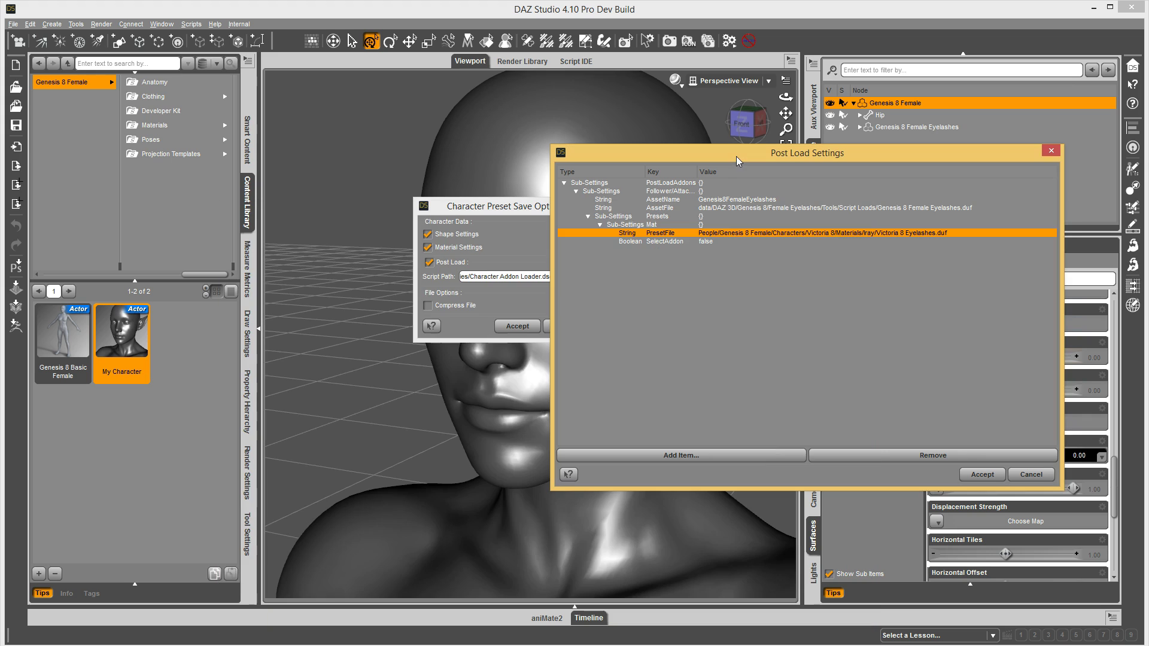
{"action": "left_click", "coordinate": [711, 243]}
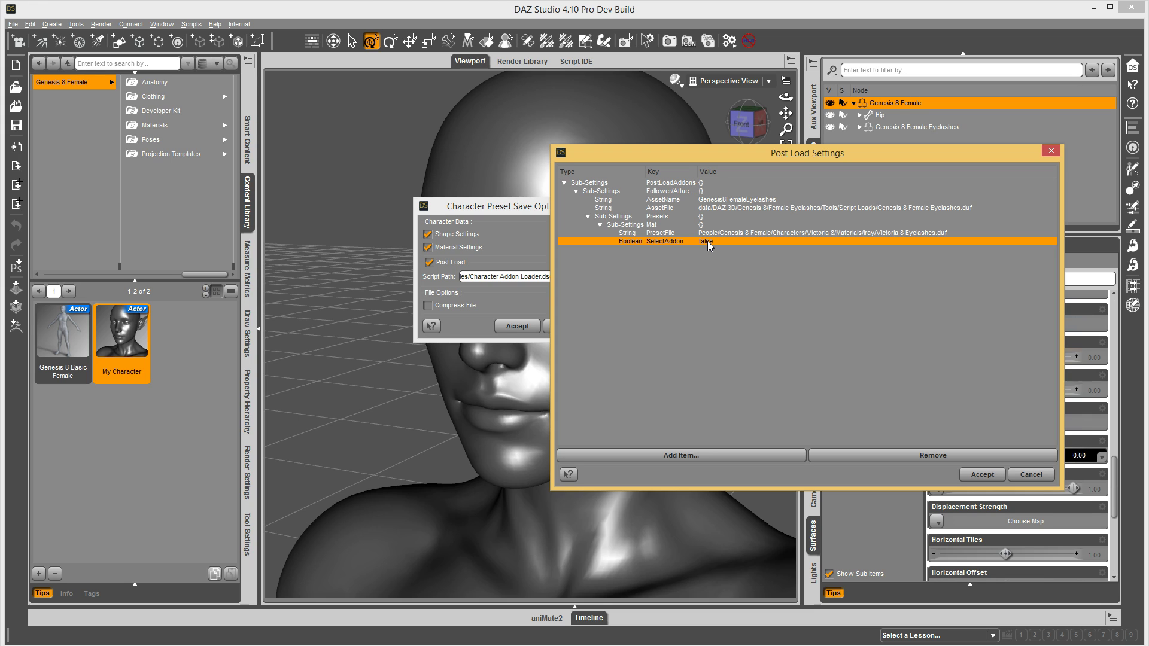
{"action": "double_click", "coordinate": [709, 244]}
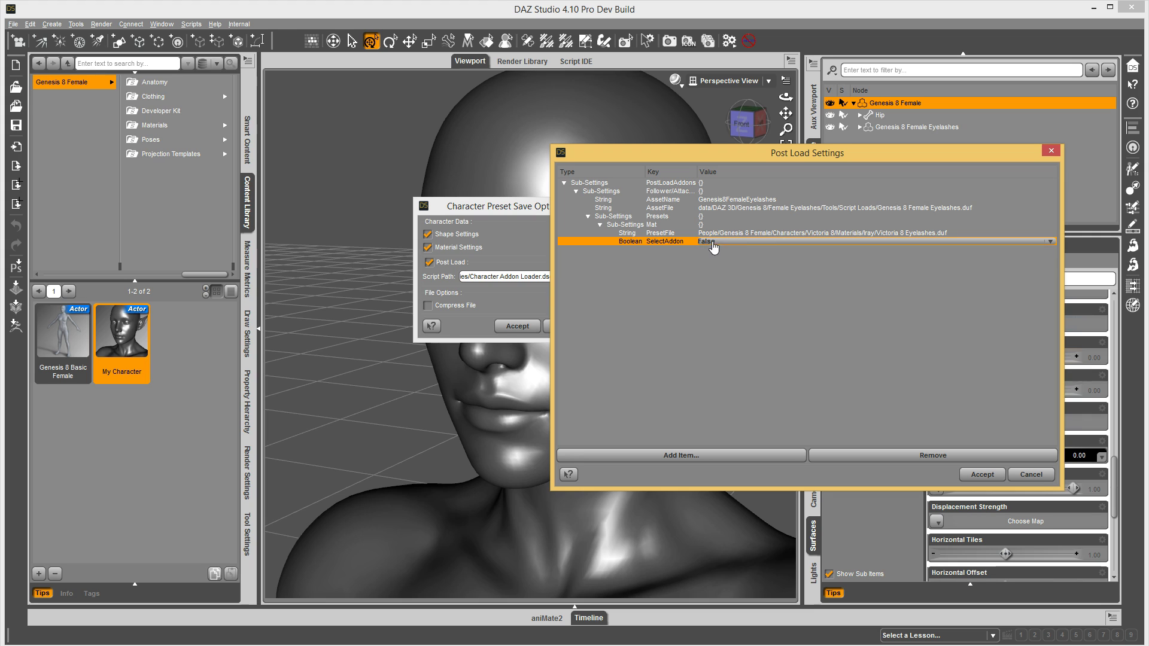
{"action": "left_click", "coordinate": [713, 243]}
{"action": "left_click", "coordinate": [728, 257]}
{"action": "left_click", "coordinate": [718, 241]}
{"action": "left_click", "coordinate": [727, 235]}
{"action": "left_click", "coordinate": [746, 275]}
{"action": "left_click_drag", "start_coordinate": [771, 154], "coordinate": [744, 167]}
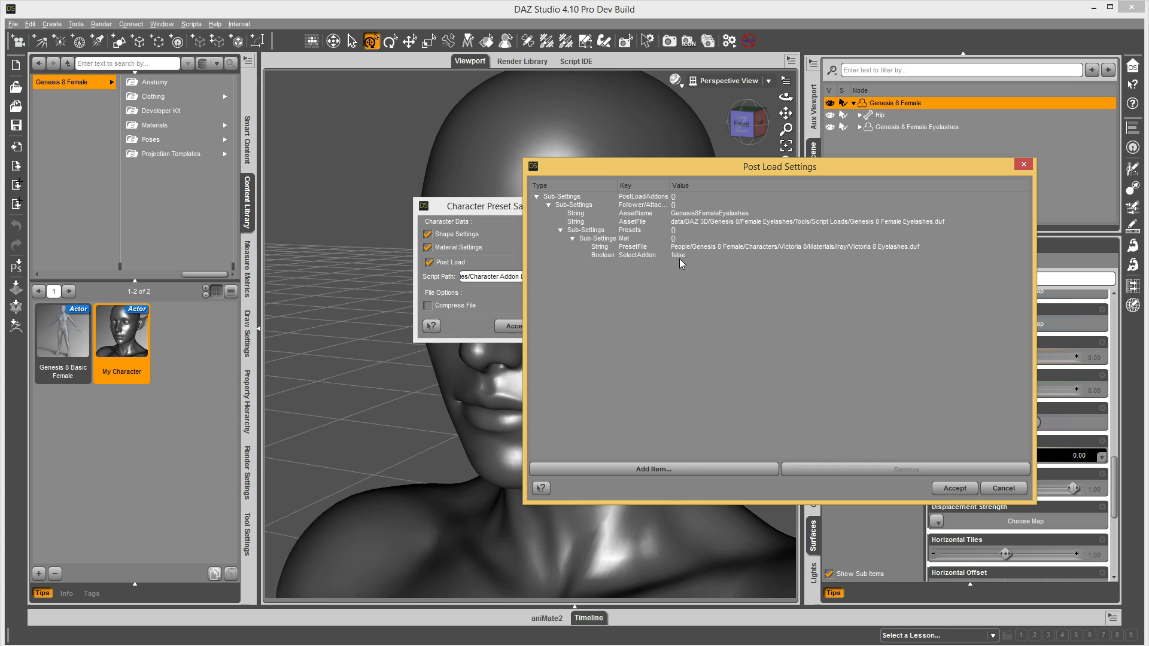
Step: Save the character preset, start a new scene without saving, and load My Character
{"action": "left_click", "coordinate": [956, 488]}
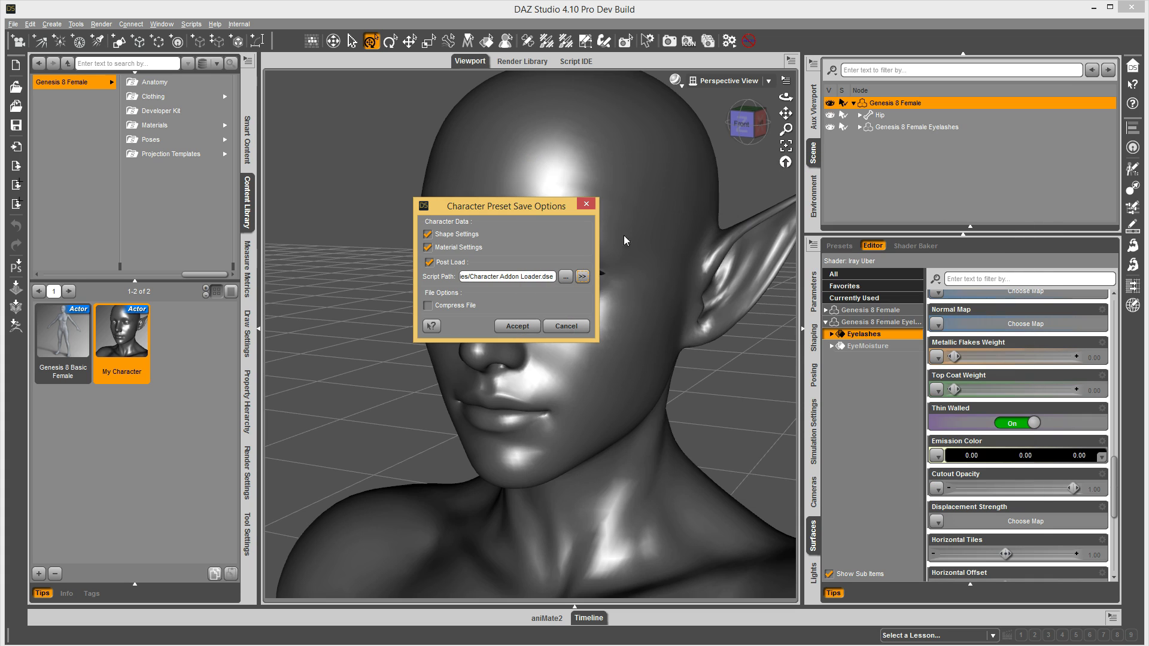
{"action": "left_click", "coordinate": [517, 327]}
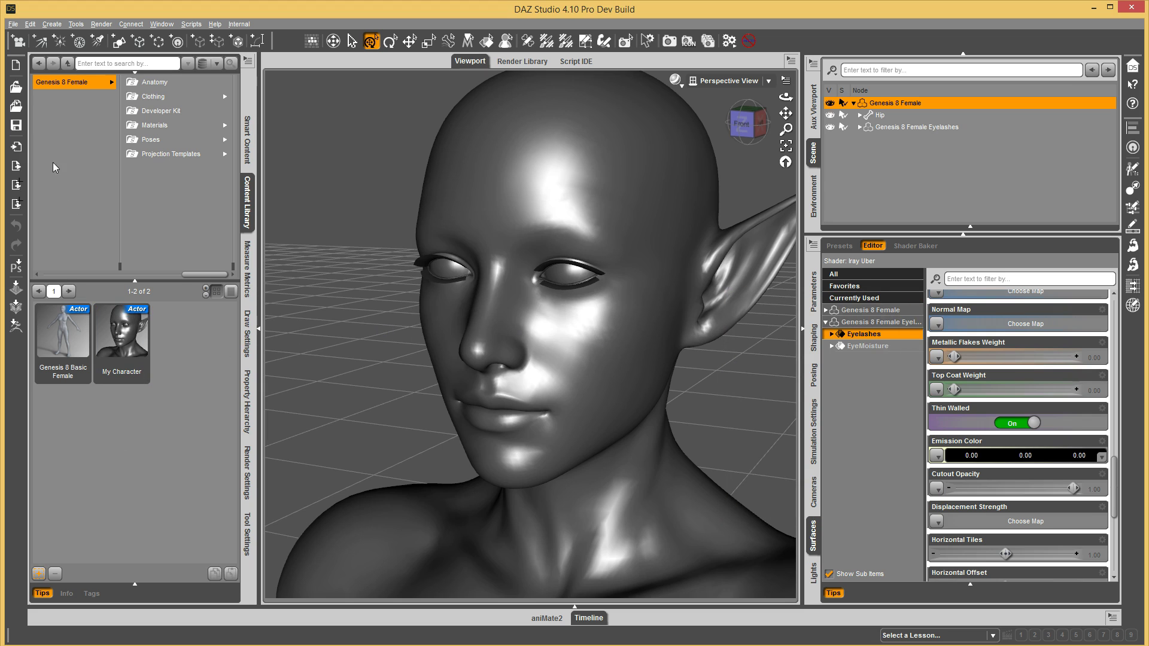
{"action": "left_click", "coordinate": [16, 67]}
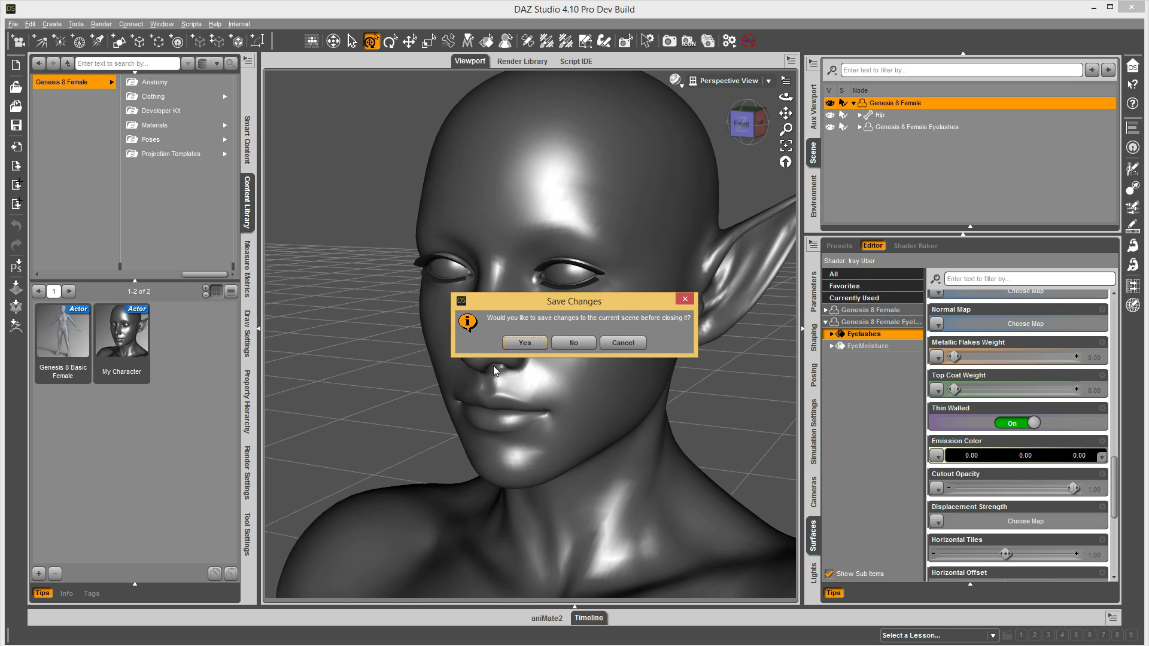
{"action": "left_click", "coordinate": [573, 344]}
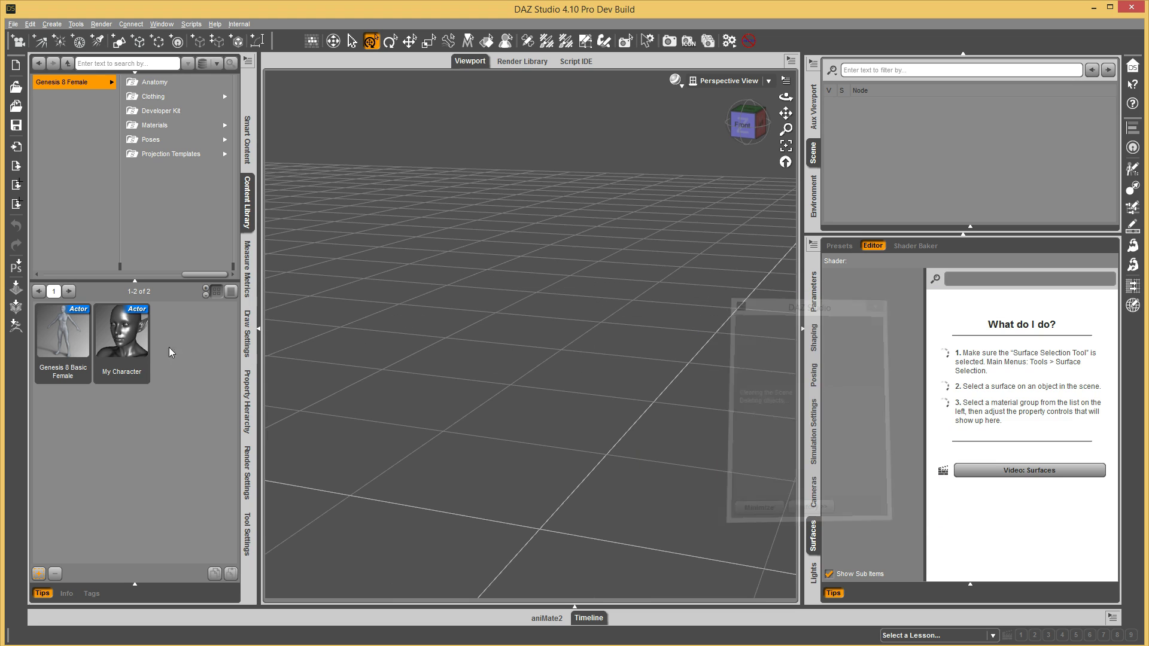
{"action": "left_click", "coordinate": [120, 340]}
{"action": "double_click", "coordinate": [119, 340]}
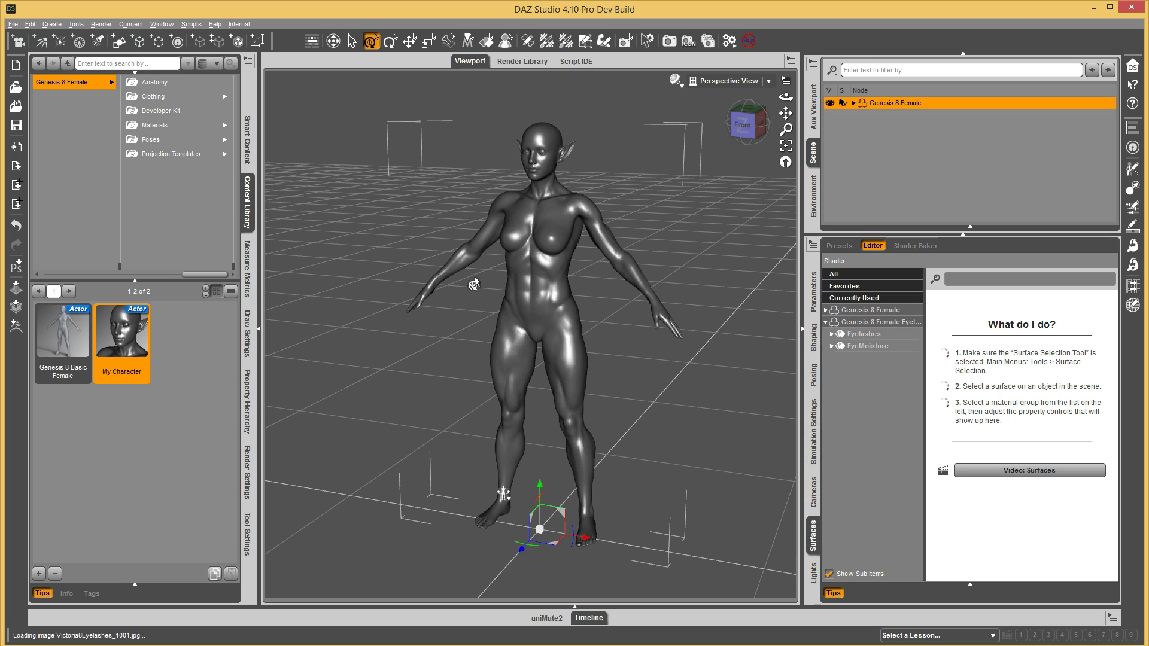
Step: Frame the head and inspect the Genesis 8 Female Eyelashes surface, which uses Iray Uber with Thin Walled
{"action": "left_click", "coordinate": [544, 149]}
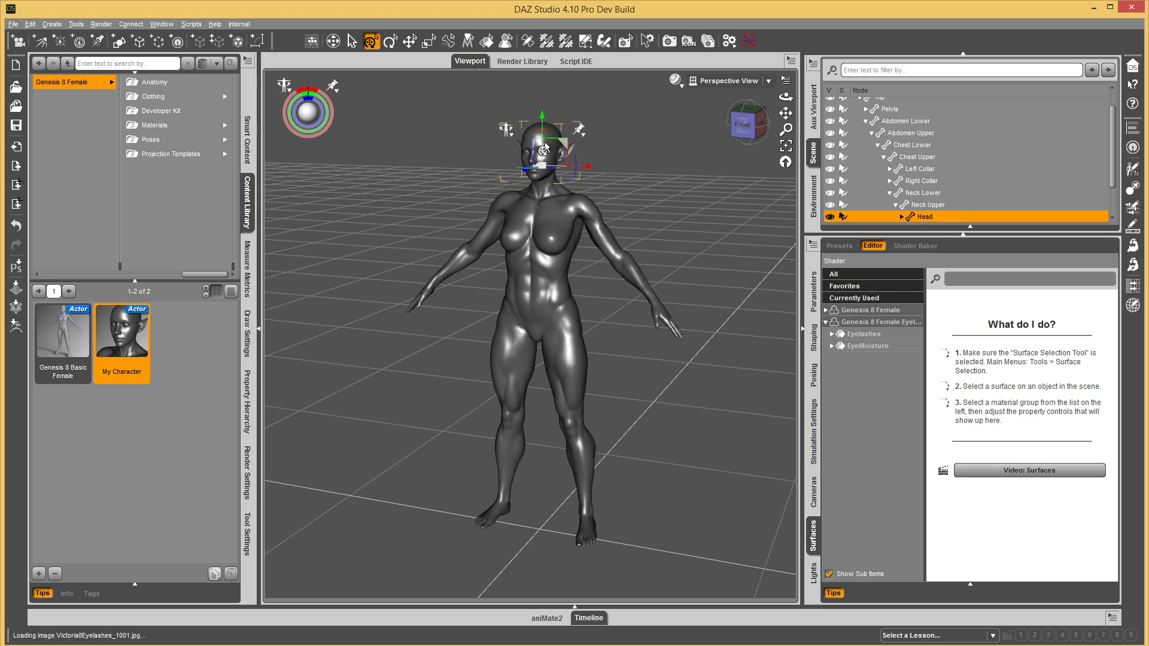
{"action": "key", "text": "ctrl+f"}
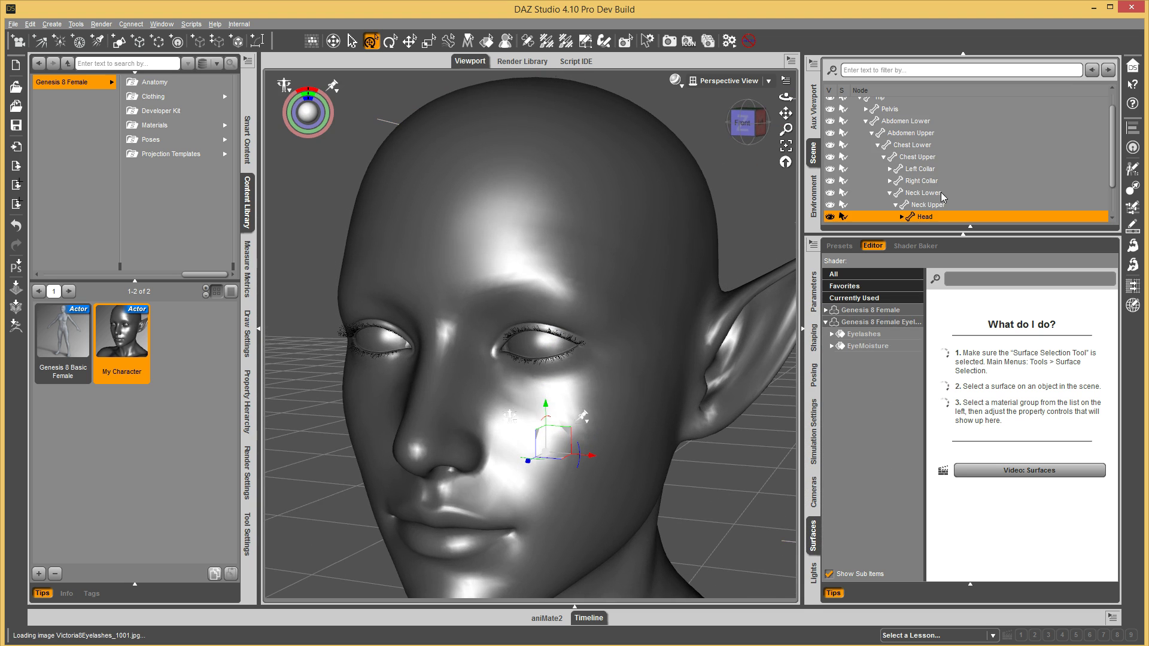
{"action": "scroll", "coordinate": [915, 197], "scroll_direction": "up", "scroll_amount": 3}
{"action": "left_click", "coordinate": [859, 115]}
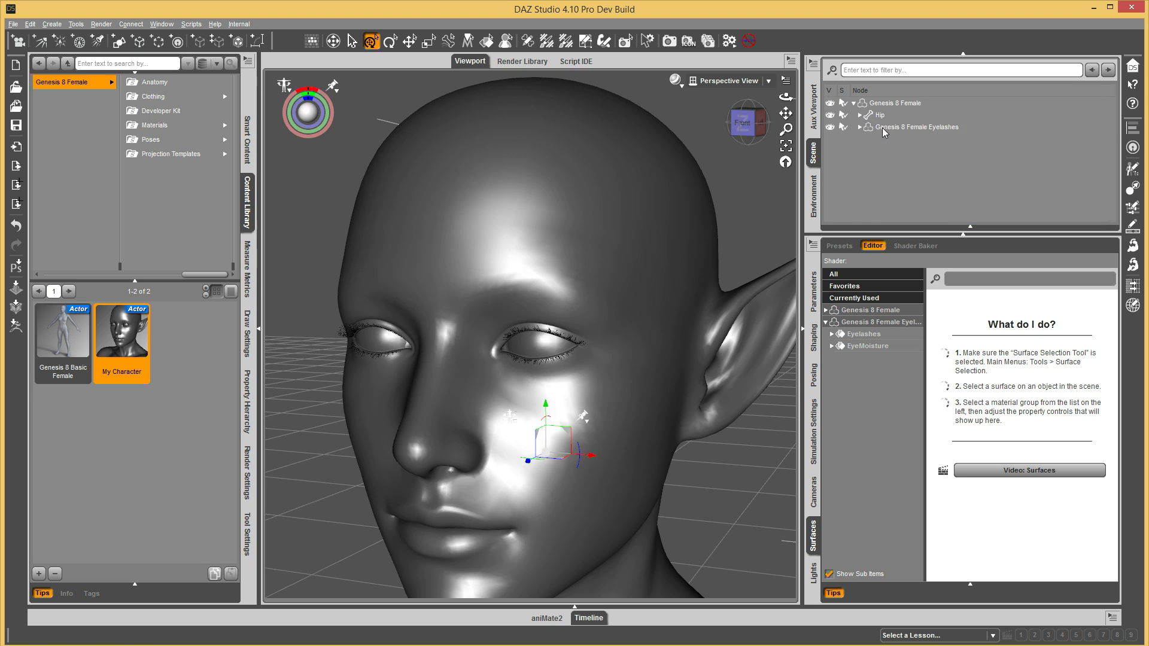
{"action": "left_click", "coordinate": [882, 127]}
{"action": "left_click", "coordinate": [864, 324]}
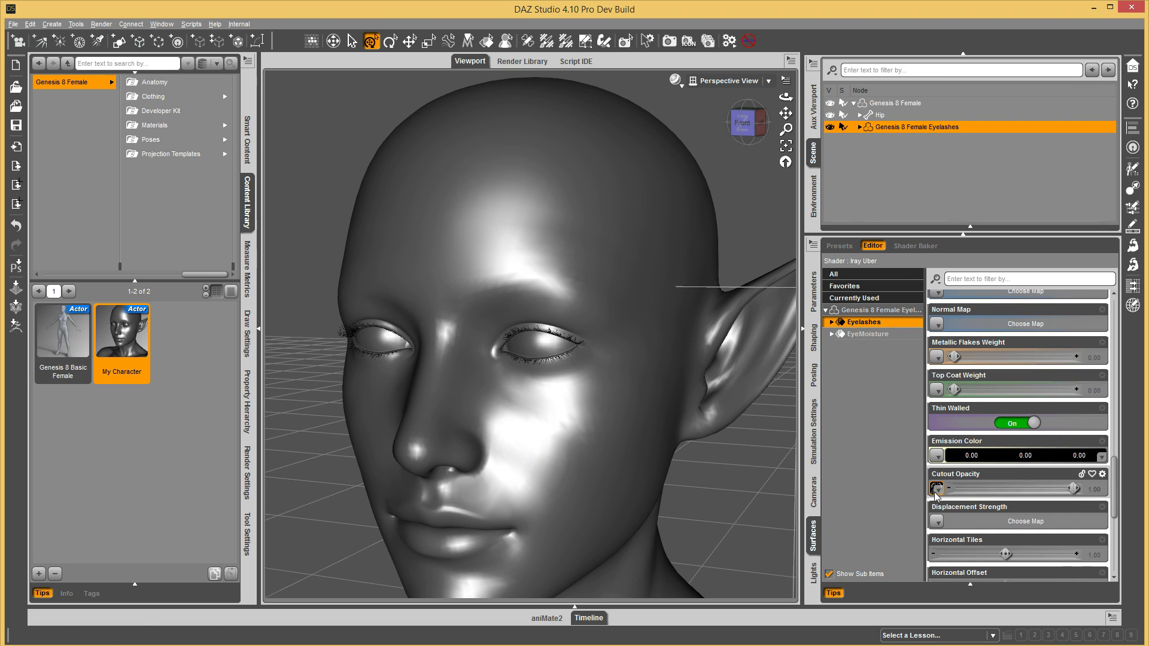
{"action": "mouse_move", "coordinate": [936, 492]}
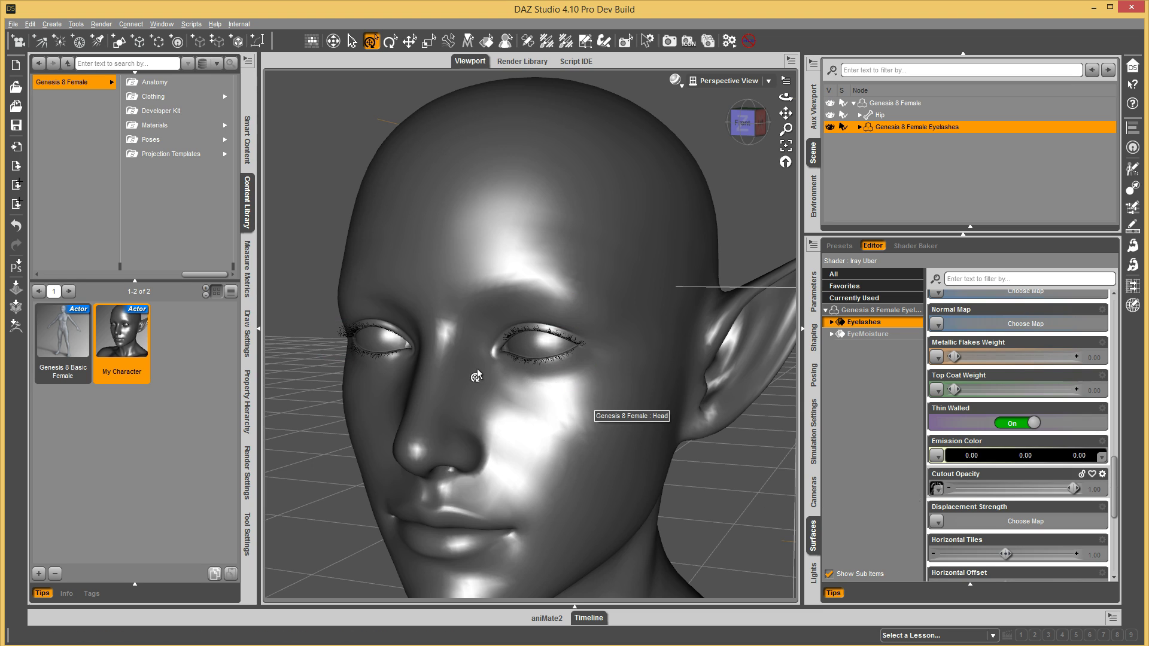
{"action": "left_click_drag", "start_coordinate": [476, 369], "coordinate": [524, 337]}
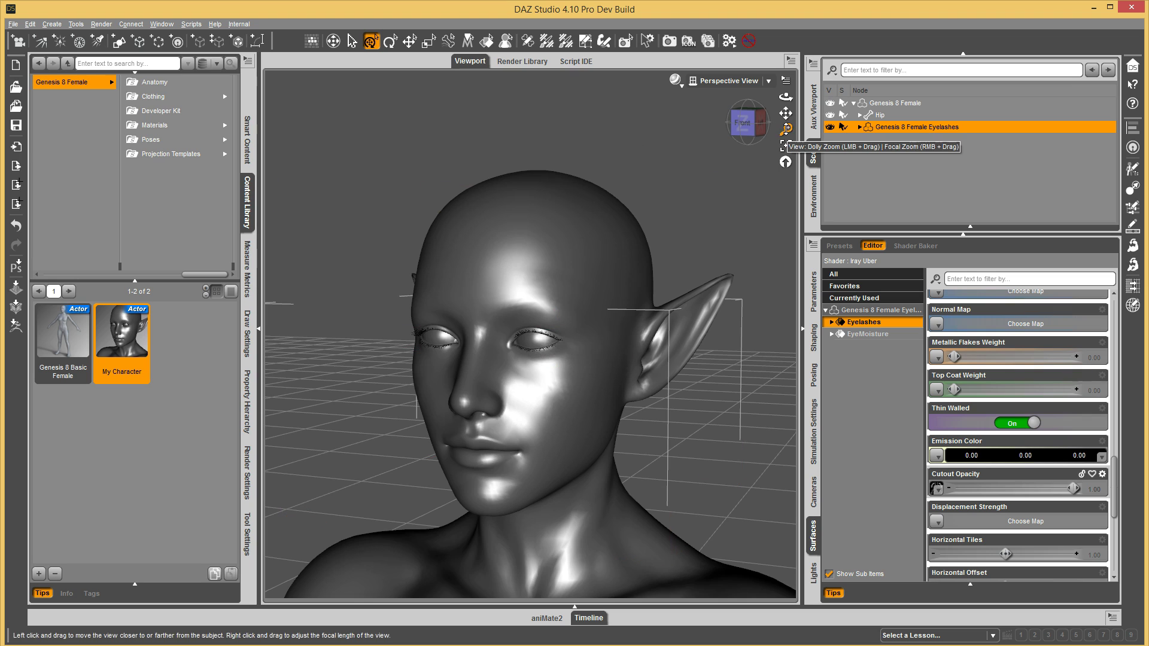
{"action": "left_click", "coordinate": [880, 107]}
{"action": "left_click_drag", "start_coordinate": [546, 386], "coordinate": [551, 341], "text": "alt"}
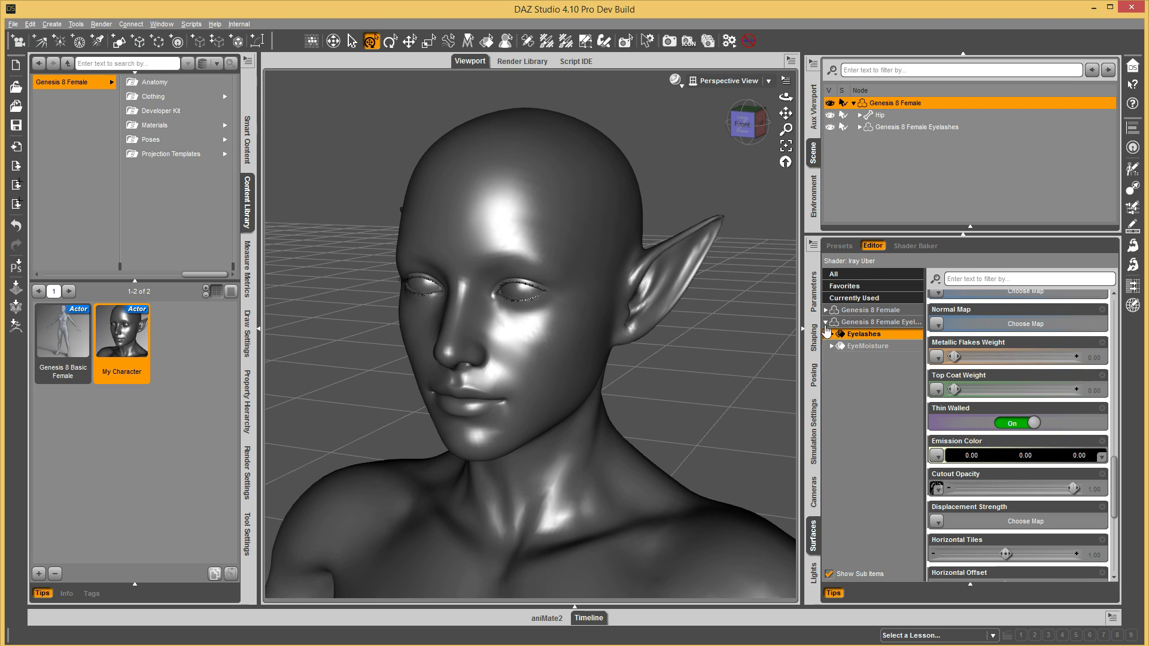
Step: Filter the figure's parameters for 'lash' to list the eyelash sliders
{"action": "left_click", "coordinate": [814, 296]}
{"action": "left_click", "coordinate": [953, 250]}
{"action": "type", "text": "lash"}
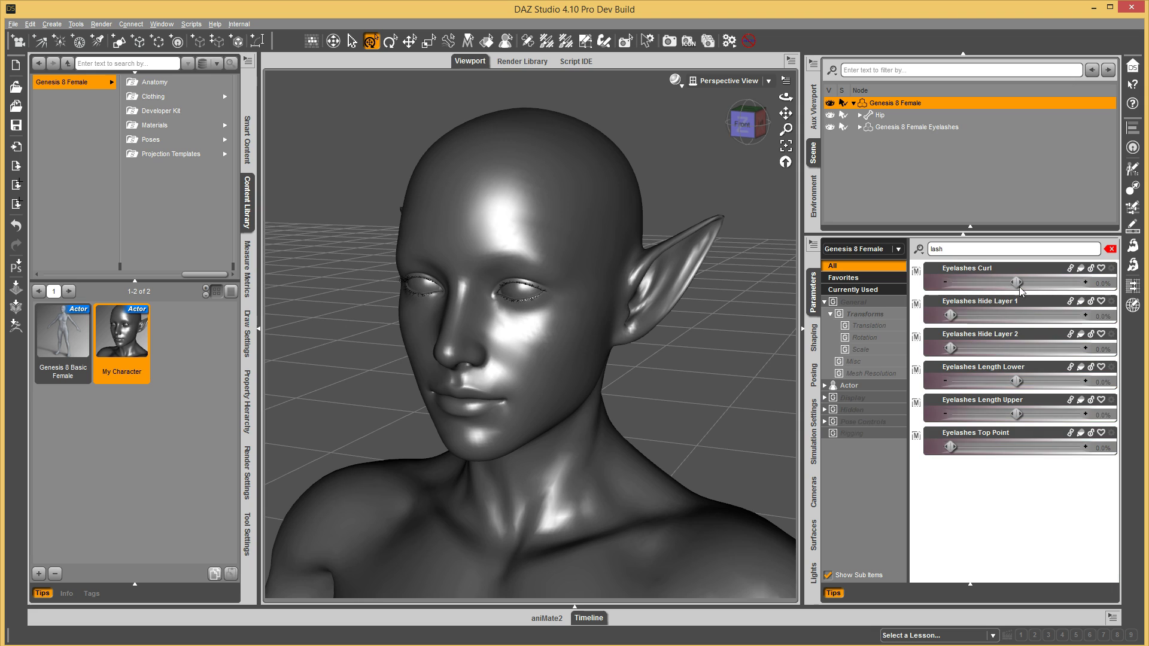
Step: Test the Eyelashes Curl, Hide Layer 1 and Length Lower sliders on the lashes, returning Curl to 0%
{"action": "left_click_drag", "start_coordinate": [1021, 283], "coordinate": [1144, 286]}
{"action": "scroll", "coordinate": [562, 329], "scroll_direction": "up", "scroll_amount": 6}
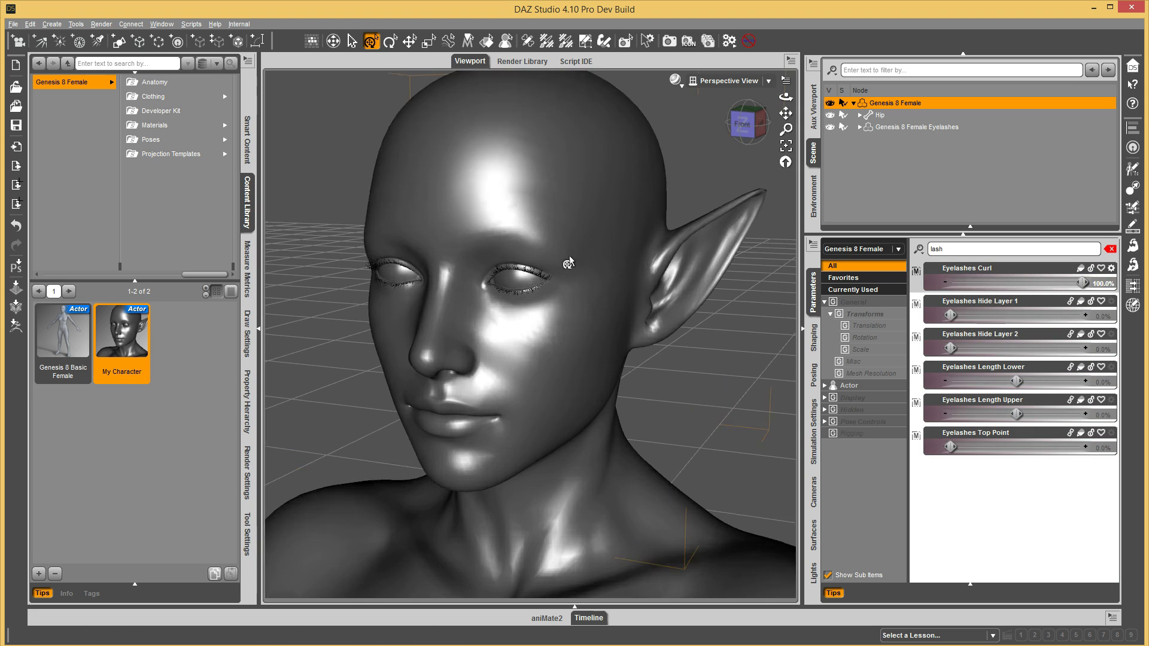
{"action": "scroll", "coordinate": [621, 296], "scroll_direction": "up", "scroll_amount": 3}
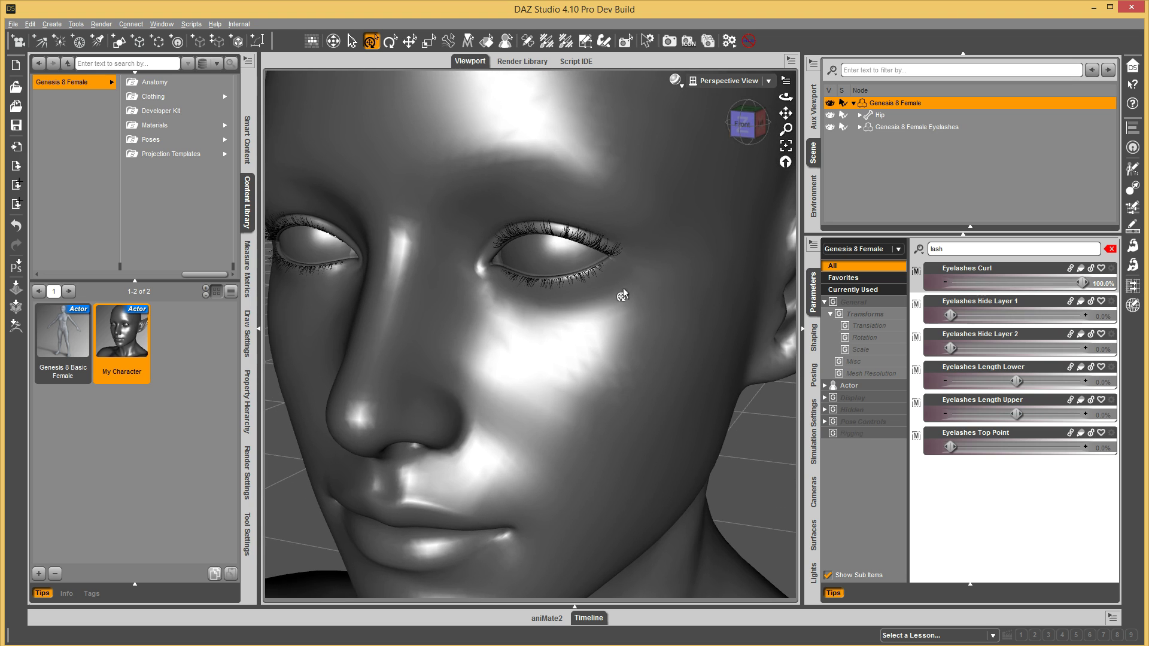
{"action": "middle_click_drag", "start_coordinate": [618, 293], "coordinate": [670, 313]}
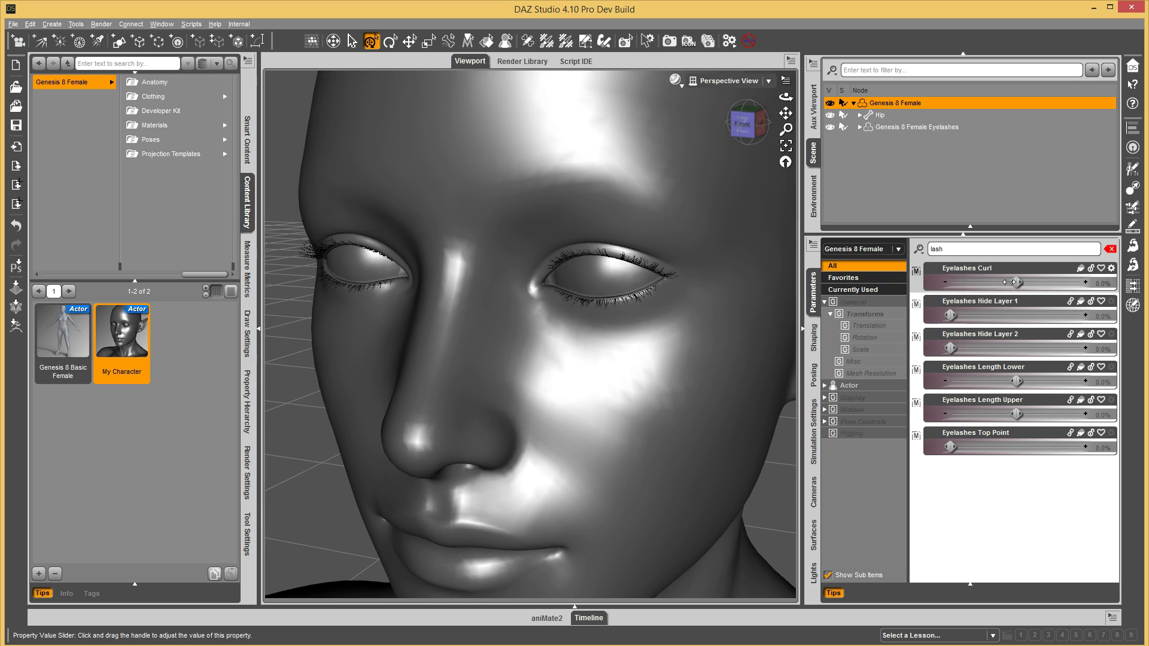
{"action": "left_click_drag", "start_coordinate": [1017, 287], "coordinate": [1042, 289]}
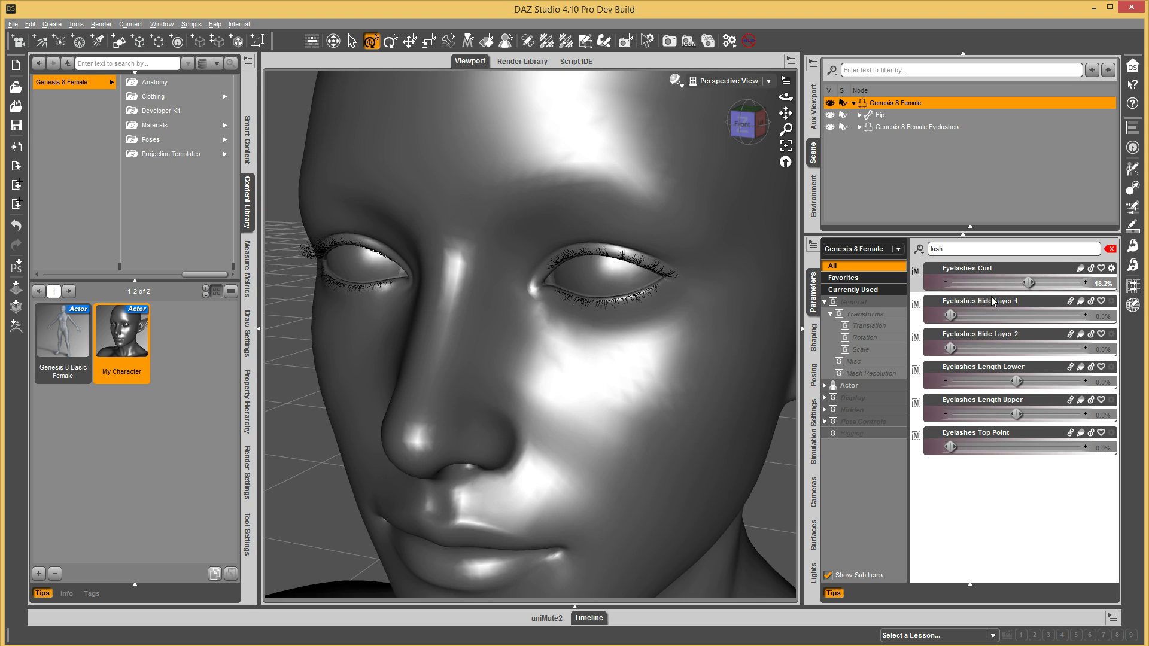
{"action": "left_click_drag", "start_coordinate": [982, 316], "coordinate": [952, 315]}
{"action": "left_click_drag", "start_coordinate": [1023, 285], "coordinate": [1016, 284]}
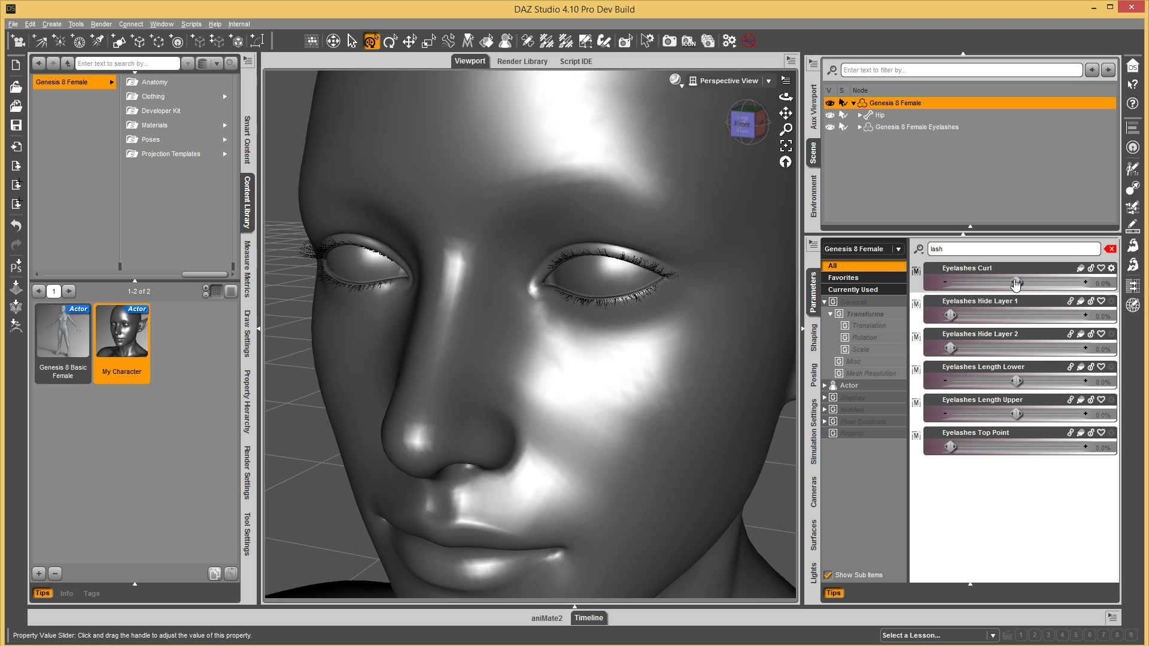
{"action": "mouse_move", "coordinate": [1018, 382]}
{"action": "left_mouse_down"}
{"action": "mouse_move", "coordinate": [1083, 383]}
{"action": "mouse_move", "coordinate": [1018, 386]}
{"action": "left_mouse_up"}
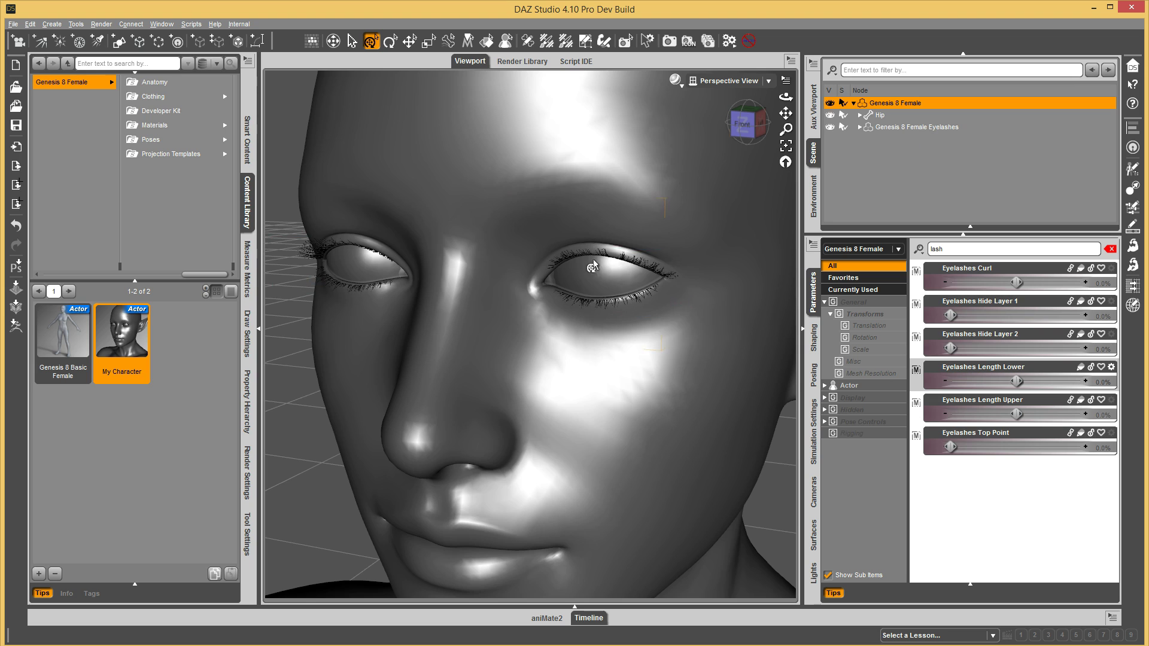
{"action": "scroll", "coordinate": [595, 257], "scroll_direction": "down", "scroll_amount": 3}
{"action": "scroll", "coordinate": [599, 245], "scroll_direction": "up", "scroll_amount": 2}
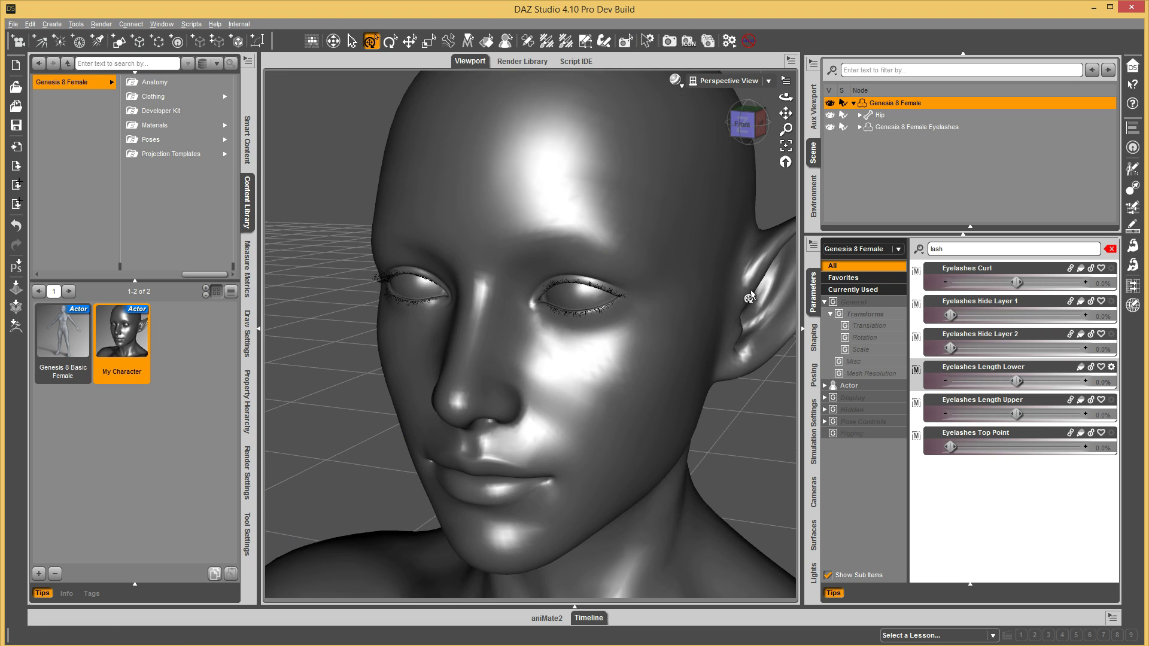
{"action": "scroll", "coordinate": [599, 354], "scroll_direction": "down", "scroll_amount": 2}
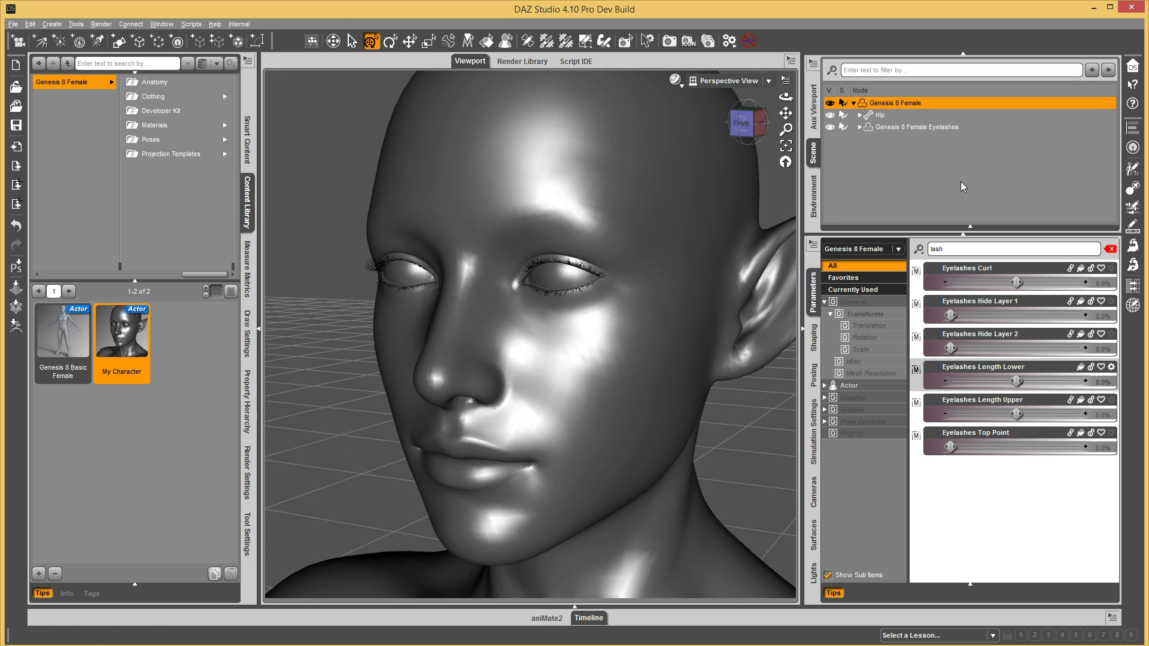
Step: Expand Actor > Head > Face > Eyes and bring up the Real World group's context menu
{"action": "left_click", "coordinate": [825, 385]}
{"action": "left_click", "coordinate": [831, 446]}
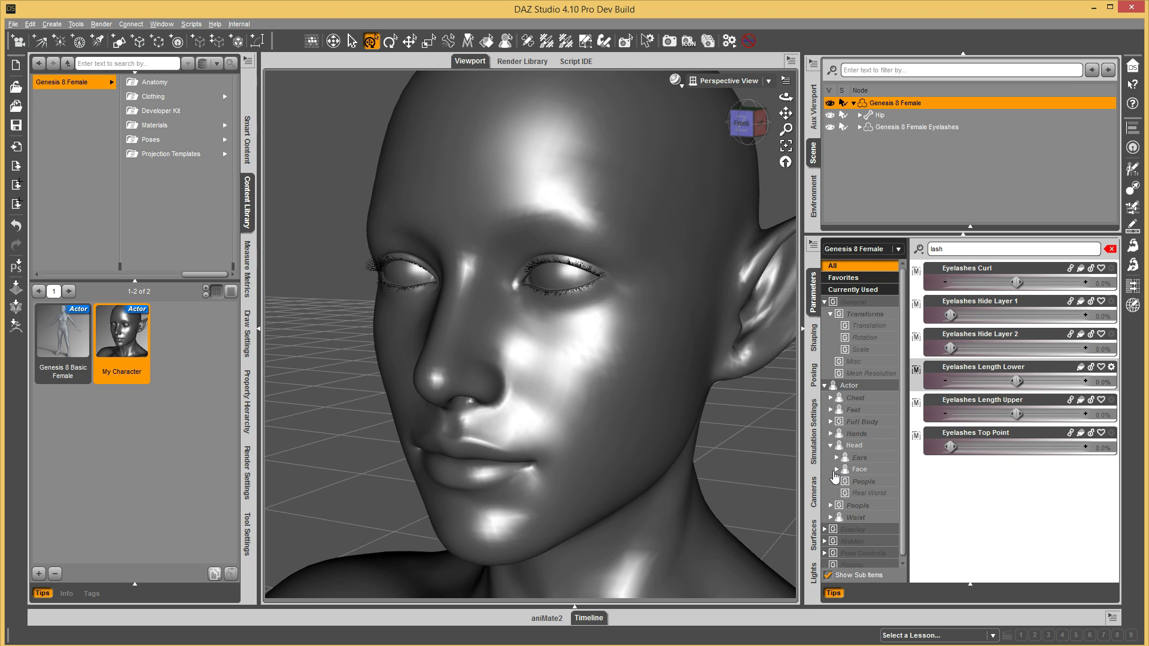
{"action": "left_click", "coordinate": [837, 470]}
{"action": "left_click", "coordinate": [843, 482]}
{"action": "left_click", "coordinate": [874, 494]}
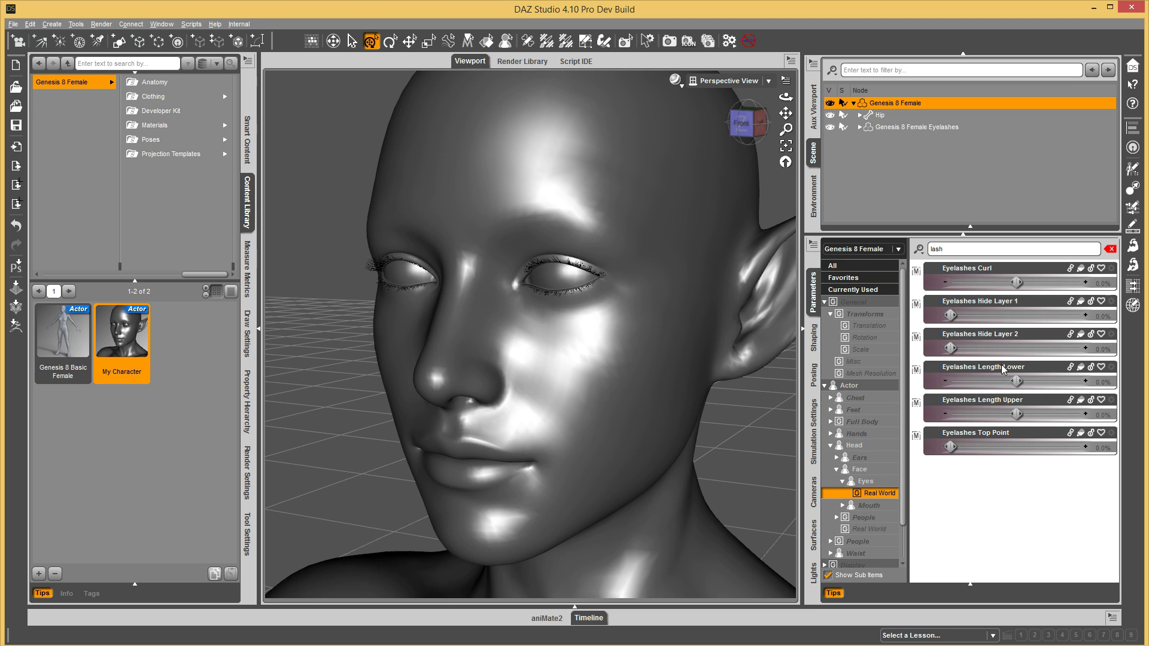
{"action": "right_click", "coordinate": [887, 496]}
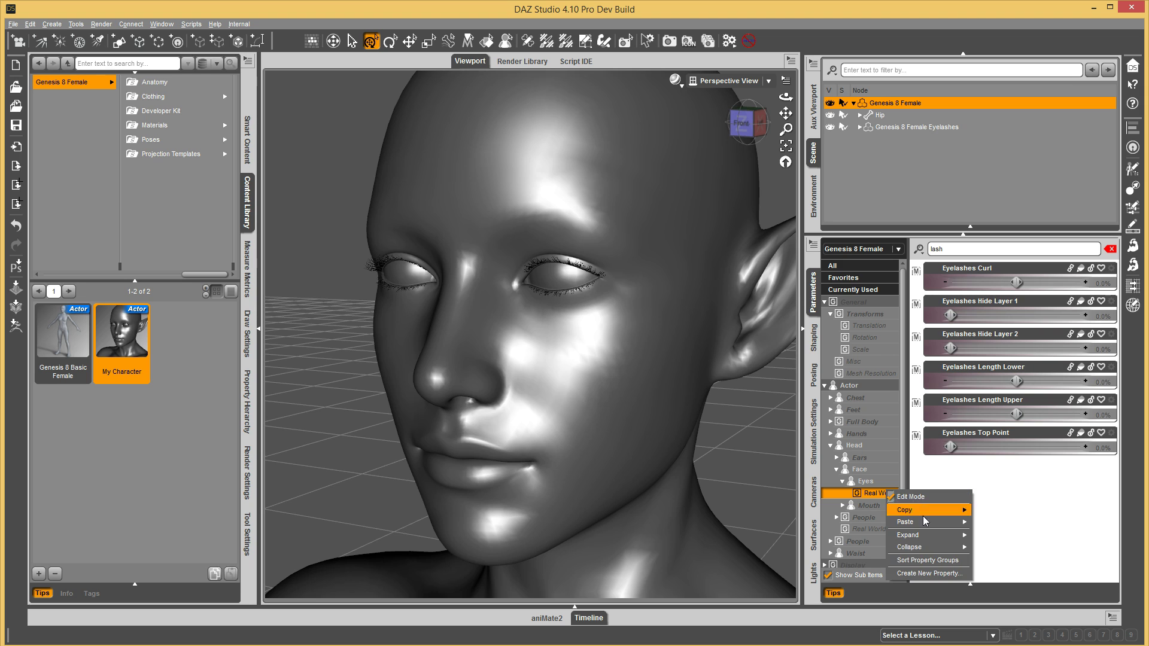
Step: Open and dismiss the new-property dialog, then review the Eyelashes Curl property settings unchanged
{"action": "left_click", "coordinate": [948, 577]}
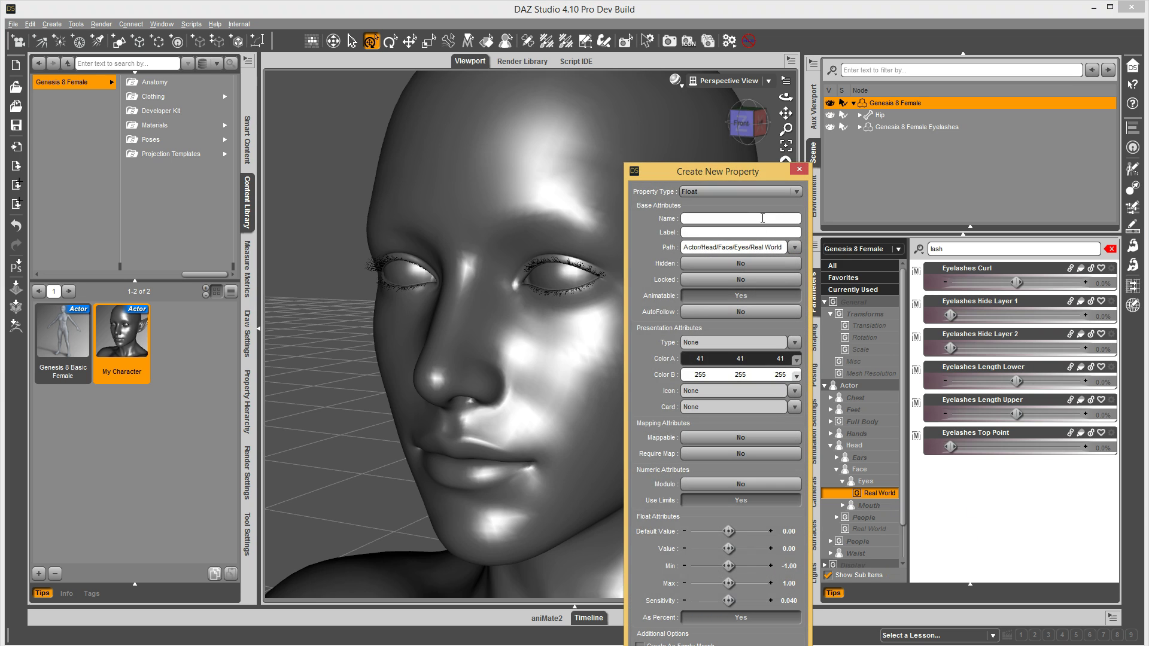
{"action": "left_click", "coordinate": [715, 220]}
{"action": "key", "text": "Escape"}
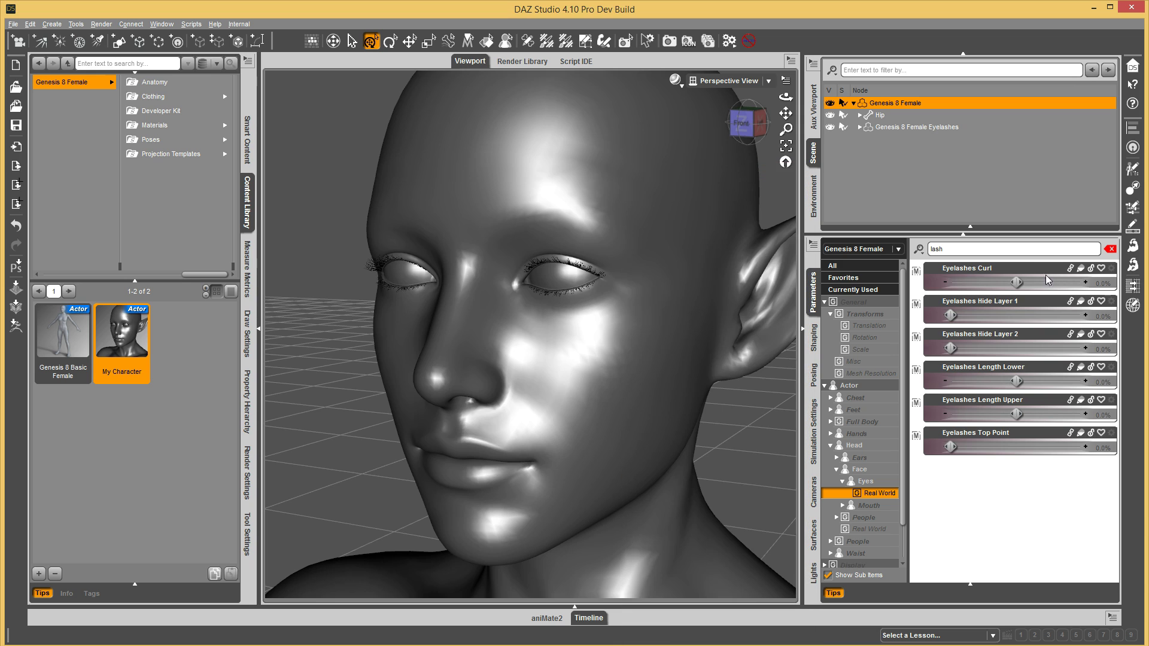
{"action": "left_click", "coordinate": [1112, 269]}
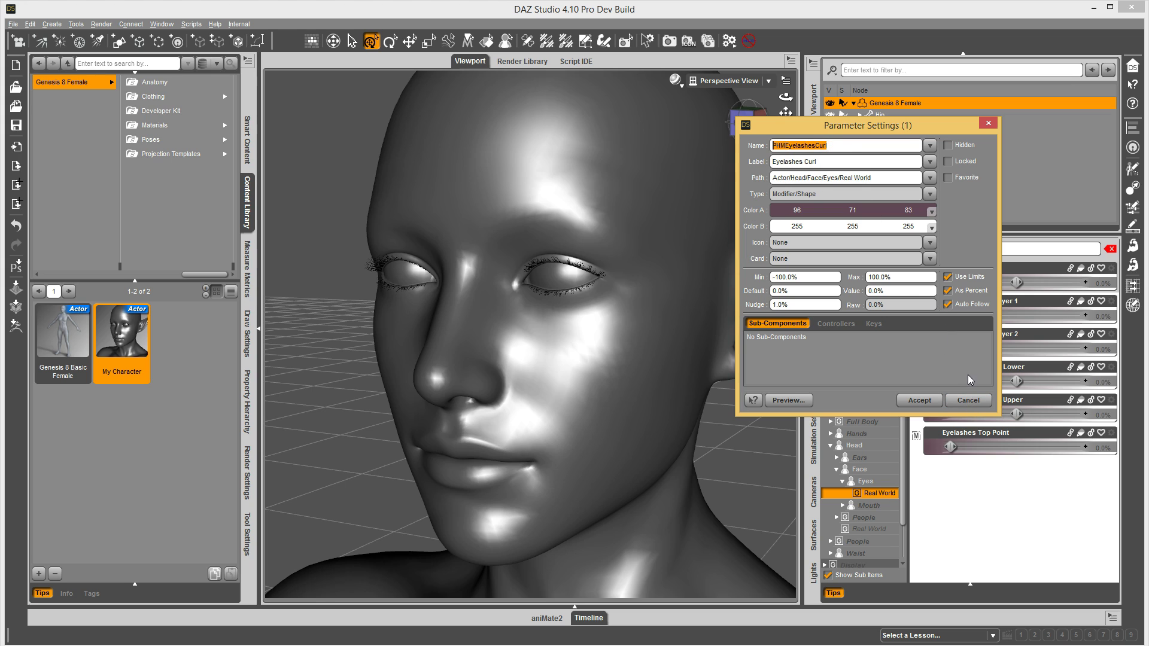
{"action": "left_click", "coordinate": [969, 400]}
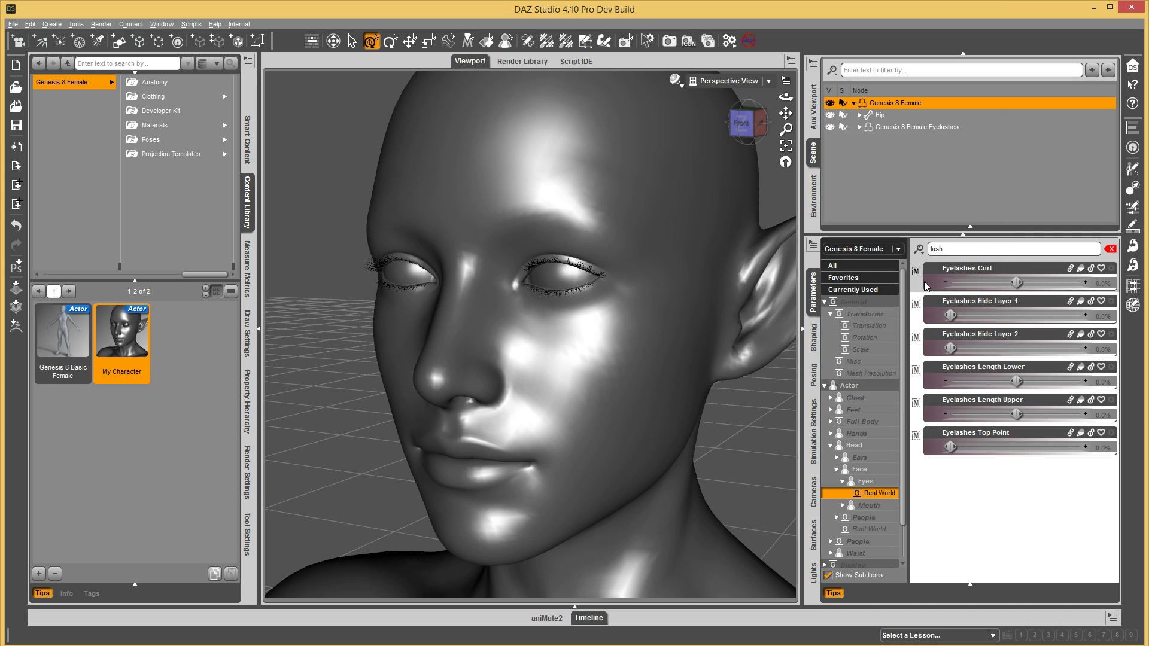
Step: Start a new Real World property named PHMEyelash2 with the label Eyelash 2
{"action": "right_click", "coordinate": [866, 498]}
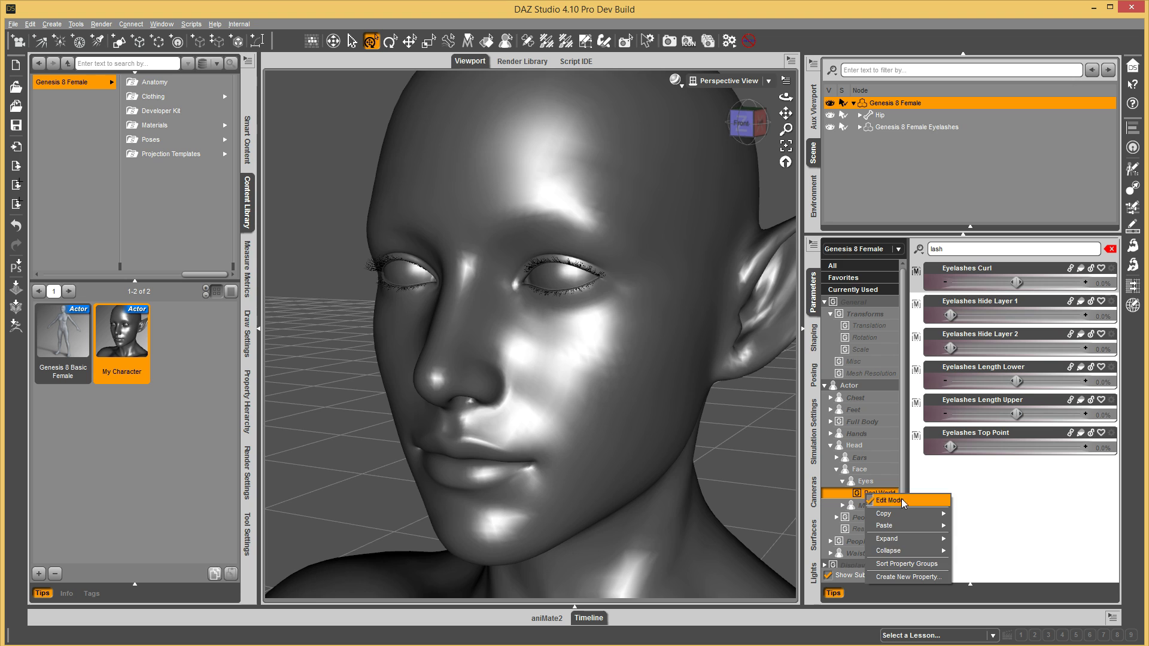
{"action": "left_click", "coordinate": [904, 578]}
{"action": "left_click_drag", "start_coordinate": [684, 178], "coordinate": [626, 97]}
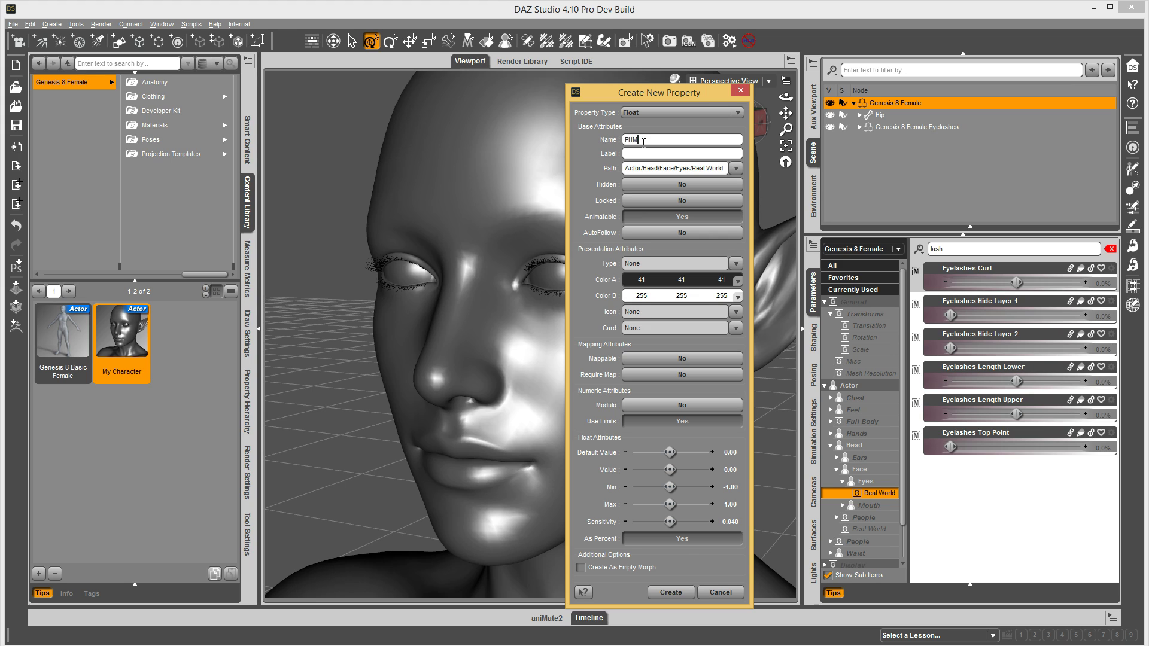
{"action": "type", "text": "PHMEyelash2"}
{"action": "key", "text": "Tab"}
{"action": "left_click_drag", "start_coordinate": [646, 154], "coordinate": [606, 159]}
{"action": "key", "text": "BackSpace"}
Step: Make it a Modifier/Shape with minimum 0, created as an empty morph
{"action": "left_click", "coordinate": [736, 264]}
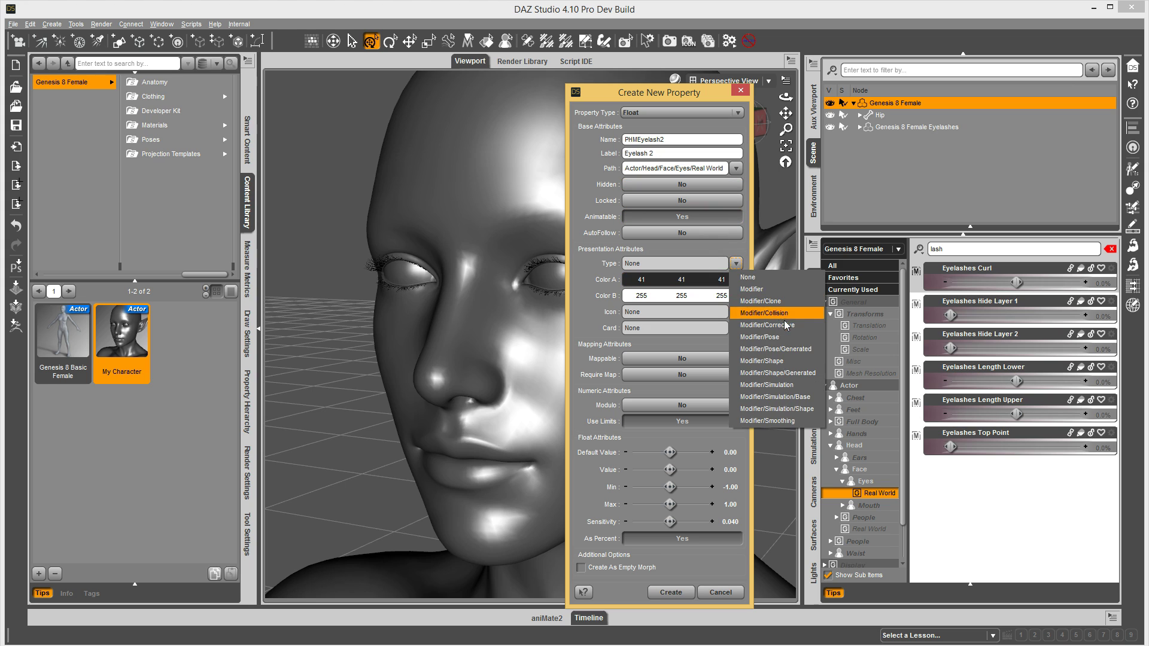
{"action": "left_click", "coordinate": [783, 361]}
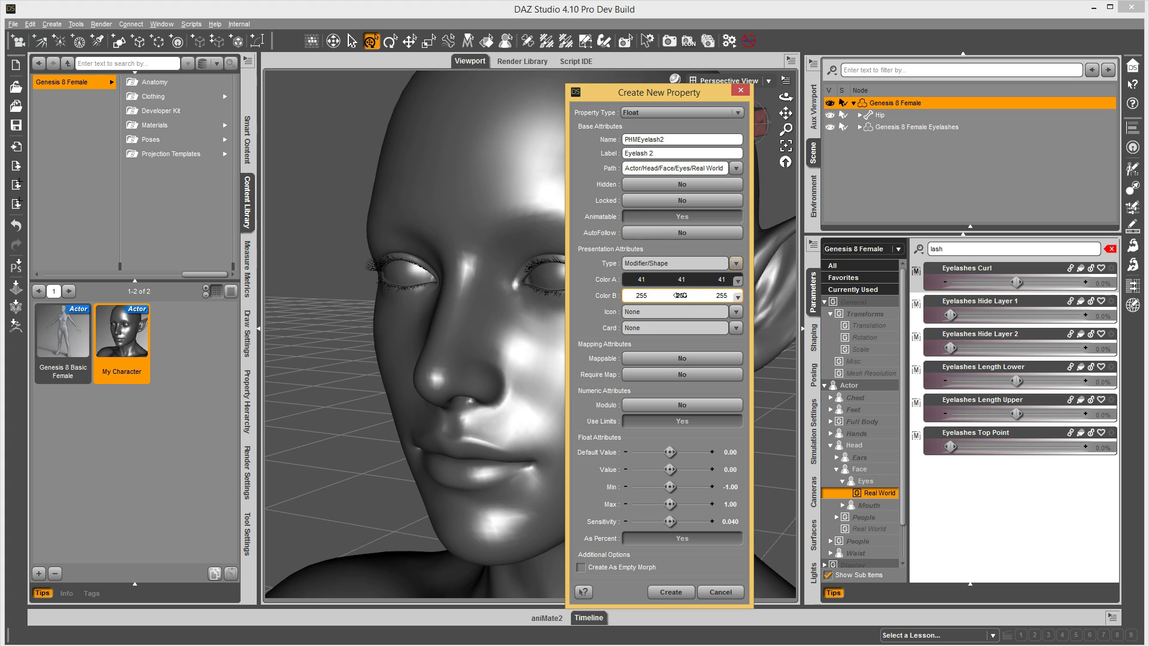
{"action": "left_click", "coordinate": [730, 487]}
{"action": "type", "text": "0"}
{"action": "key", "text": "Return"}
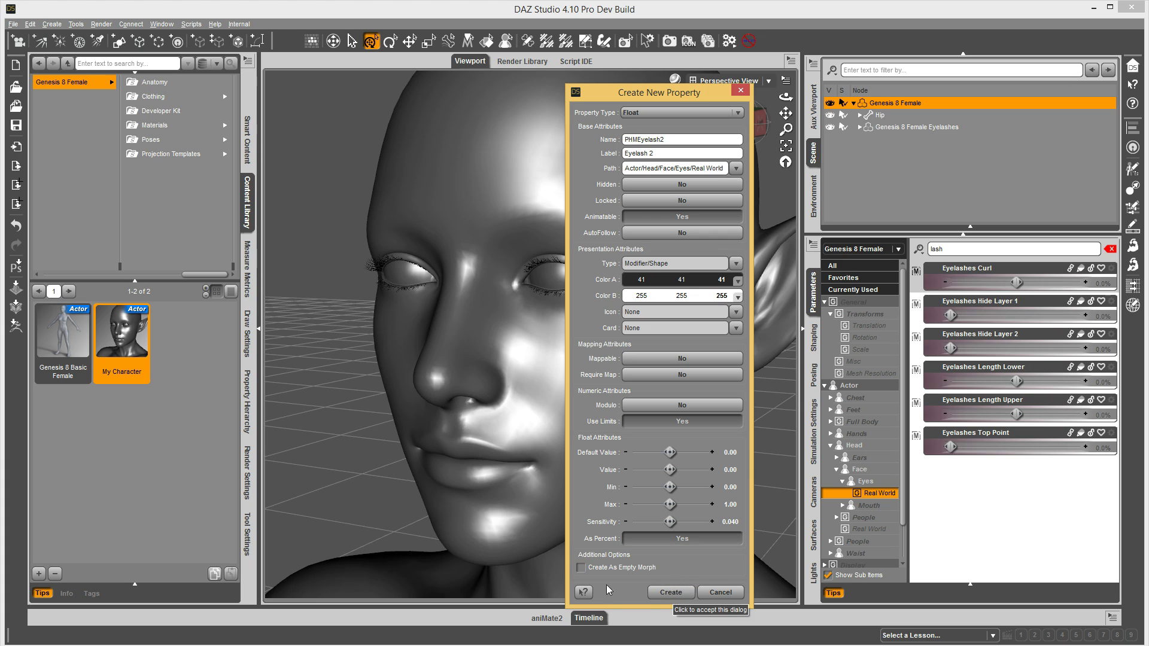
{"action": "left_click", "coordinate": [624, 572]}
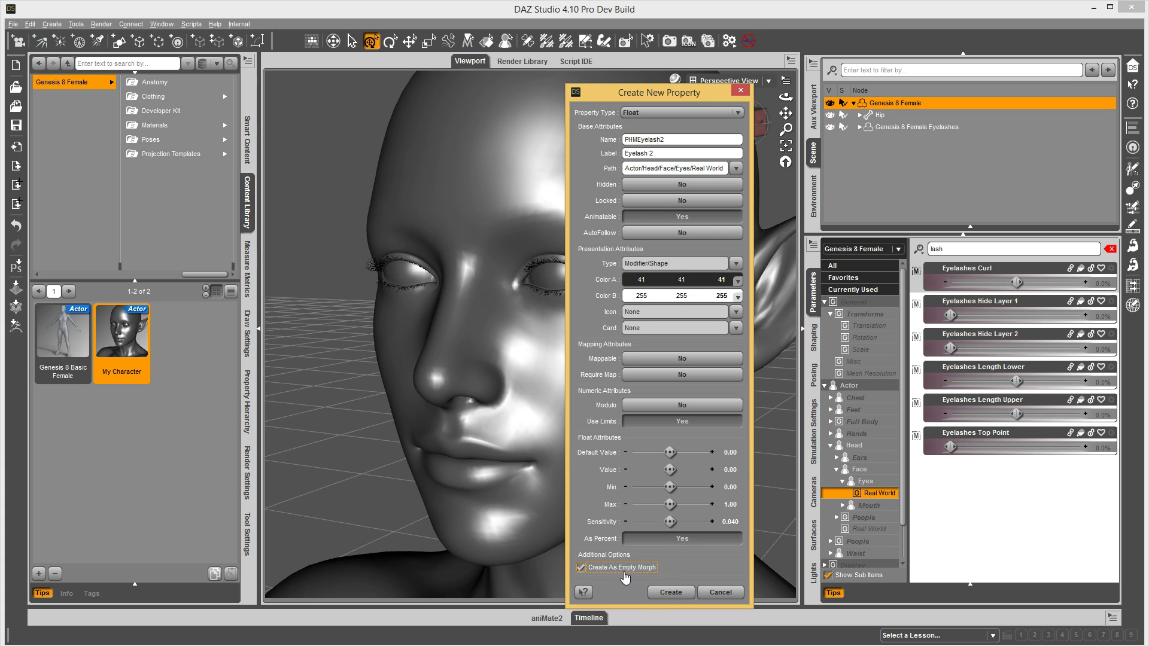
{"action": "left_click", "coordinate": [671, 592]}
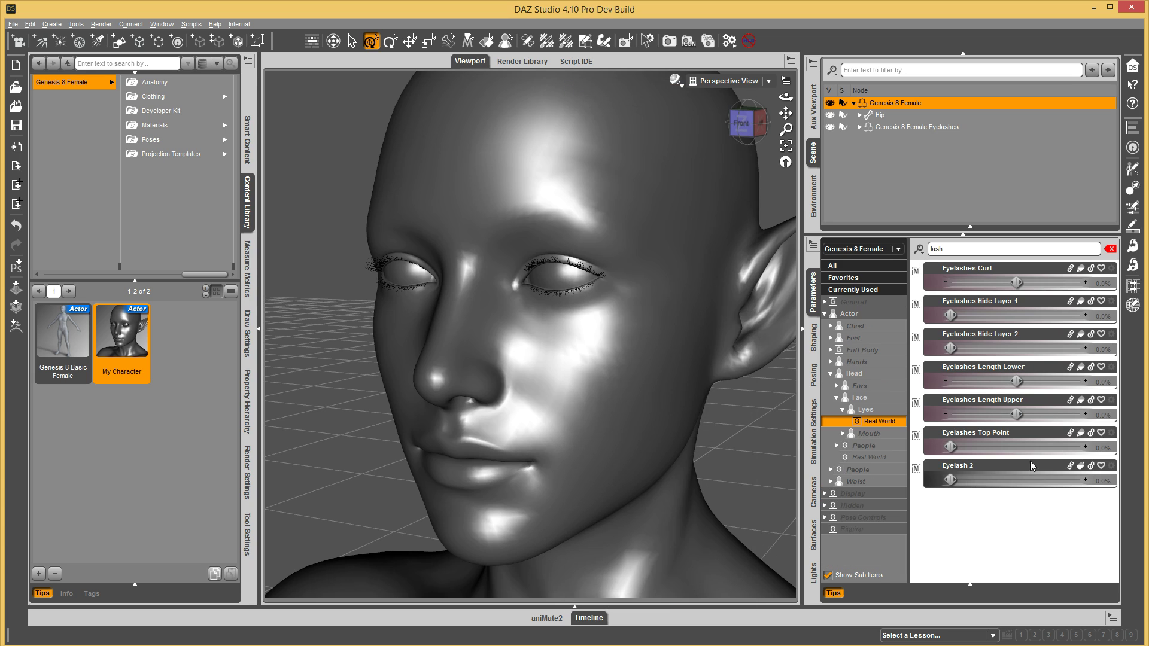
Step: Check the new Eyelash 2 slider and its settings, then select the Genesis 8 Female Eyelashes figure
{"action": "mouse_move", "coordinate": [949, 481]}
{"action": "left_mouse_down"}
{"action": "mouse_move", "coordinate": [1015, 480]}
{"action": "mouse_move", "coordinate": [949, 480]}
{"action": "left_mouse_up"}
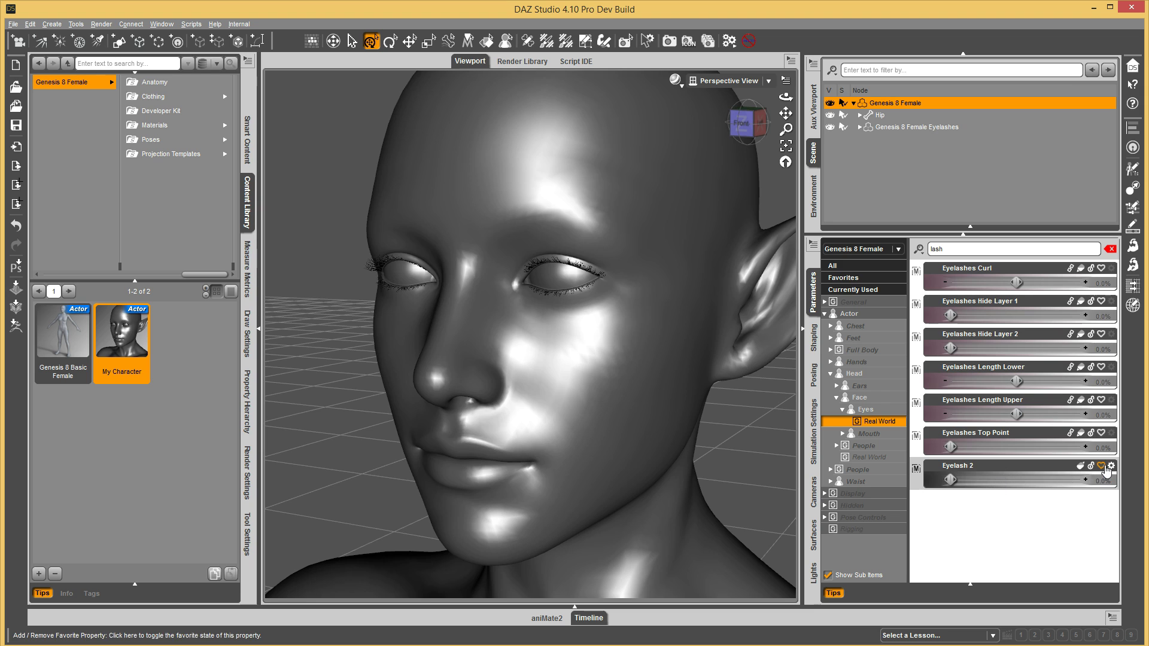
{"action": "left_click", "coordinate": [1111, 467]}
{"action": "left_click", "coordinate": [1102, 476]}
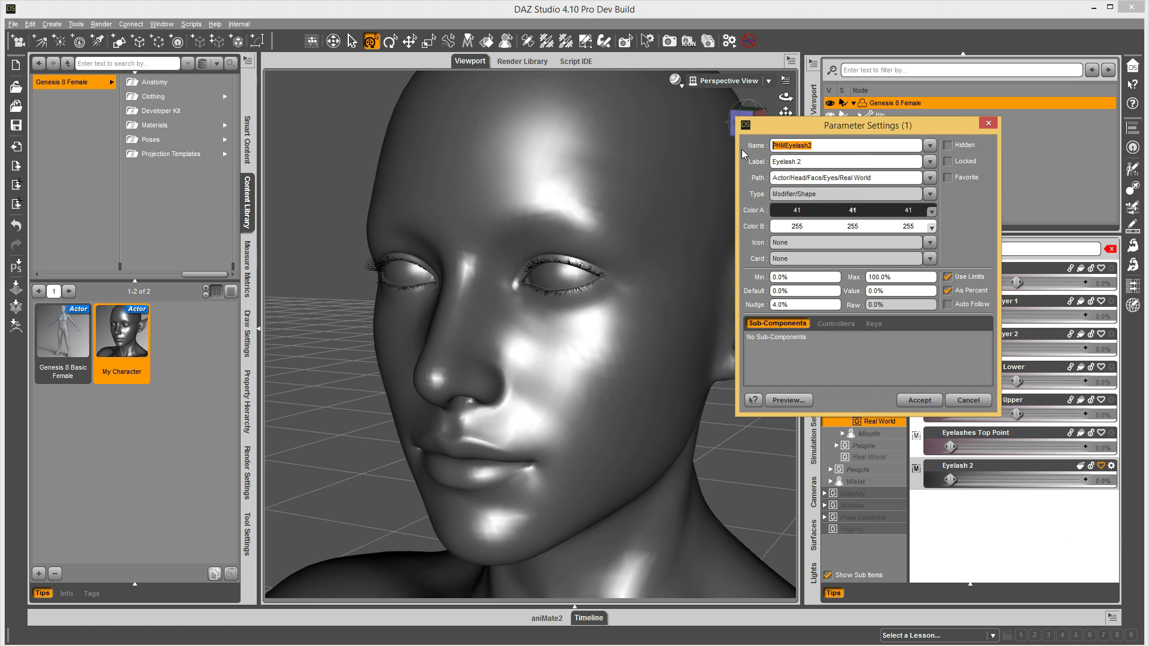
{"action": "left_click", "coordinate": [967, 401]}
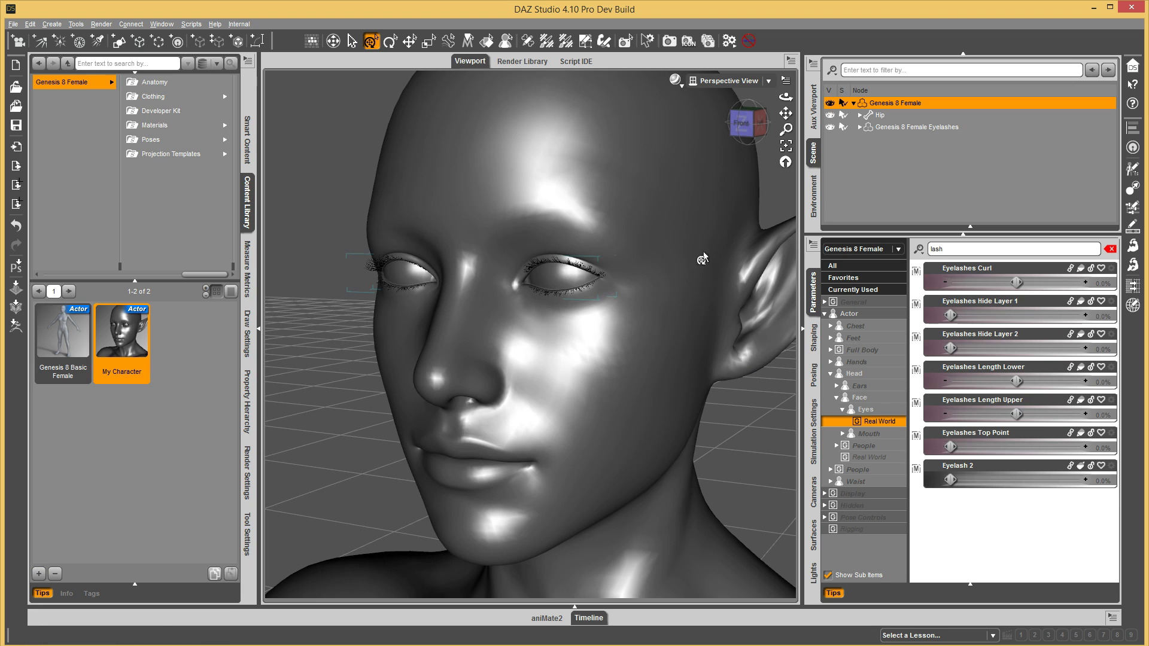
{"action": "left_click", "coordinate": [915, 130]}
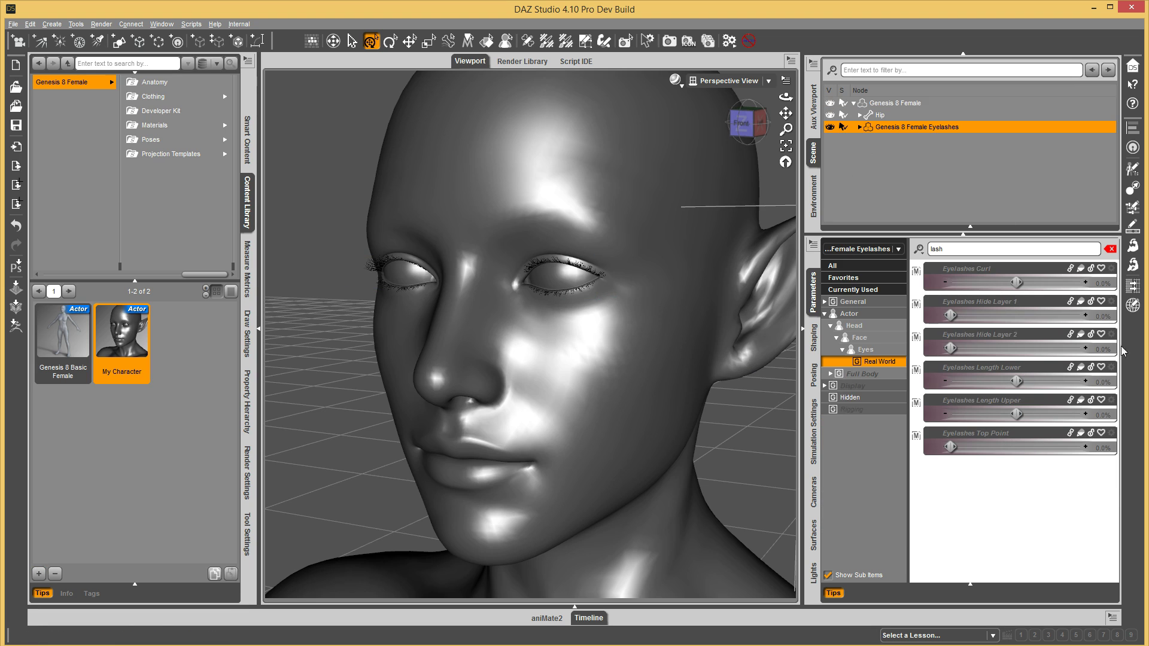
Step: Load PHMEyelash2.obj onto the eyelashes via Morph Loader Pro's Morph Update Rev Def preset with reverse deformations
{"action": "left_click", "coordinate": [1133, 268]}
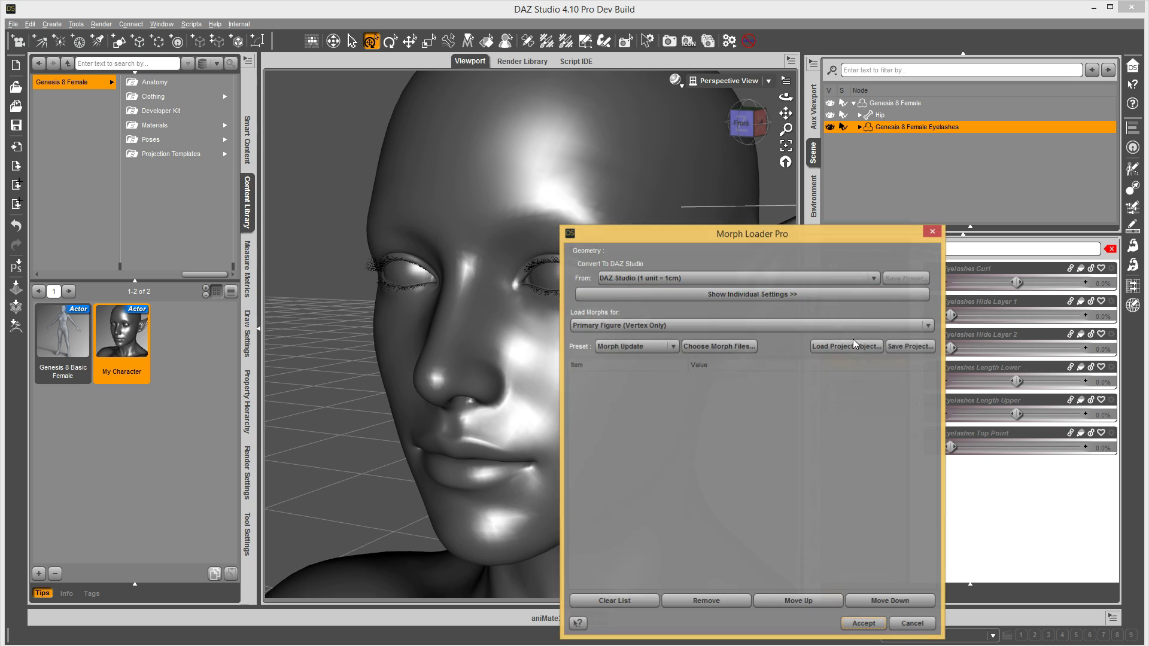
{"action": "left_click", "coordinate": [664, 348]}
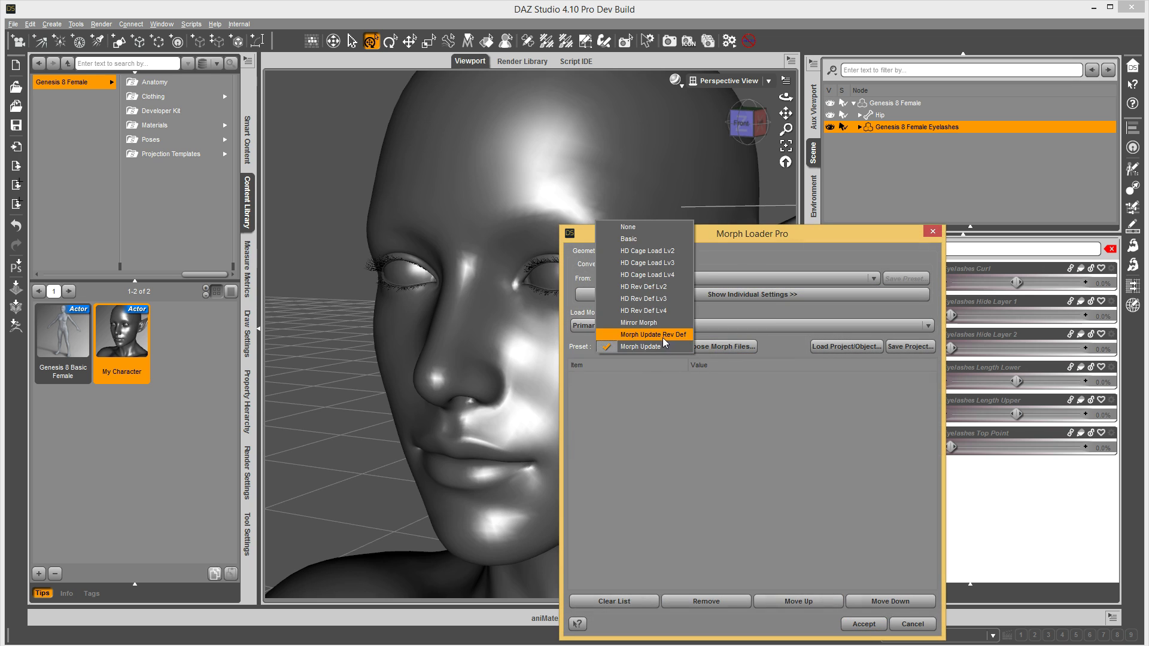
{"action": "left_click", "coordinate": [663, 336]}
{"action": "left_click", "coordinate": [714, 349]}
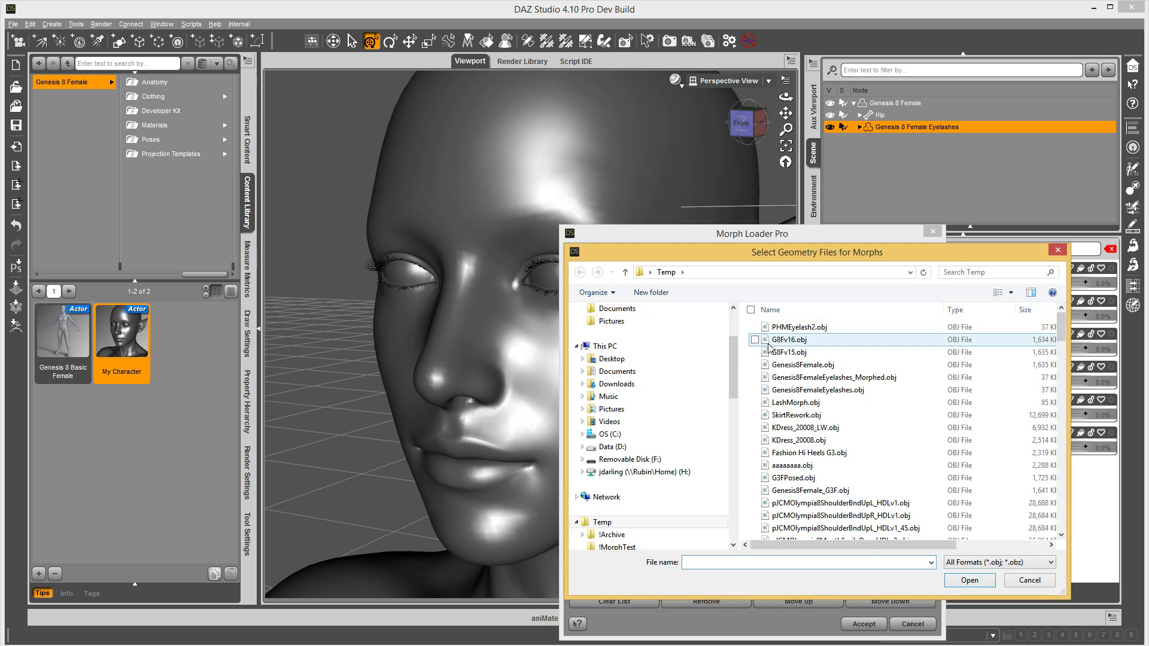
{"action": "key", "text": "Escape"}
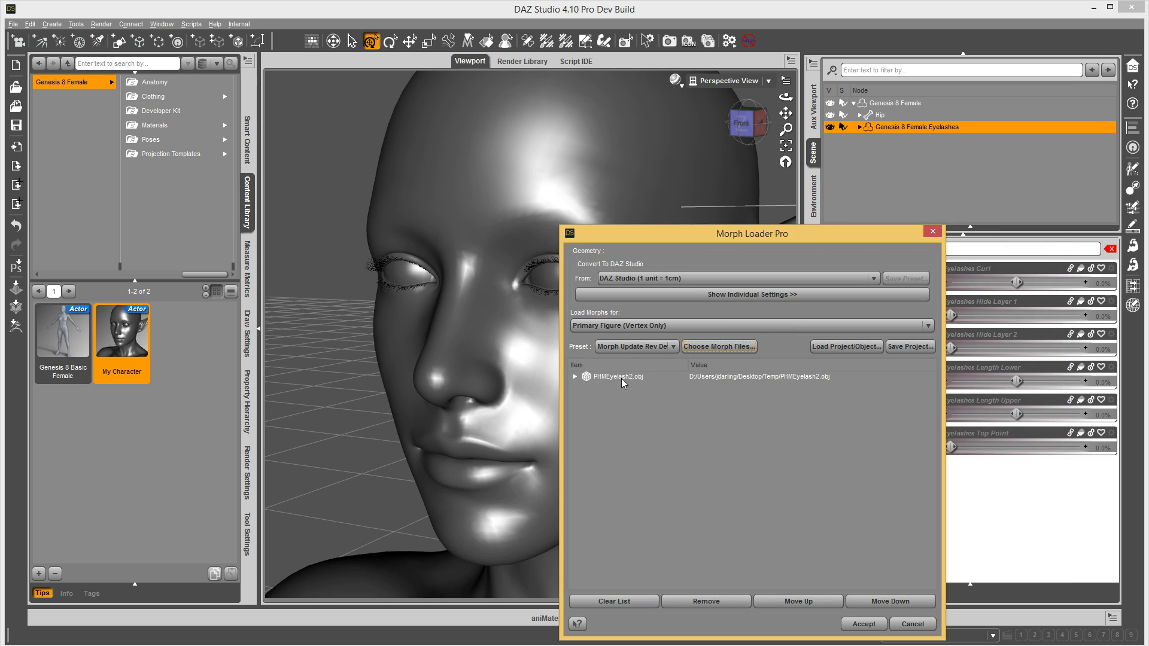
{"action": "left_click", "coordinate": [622, 378]}
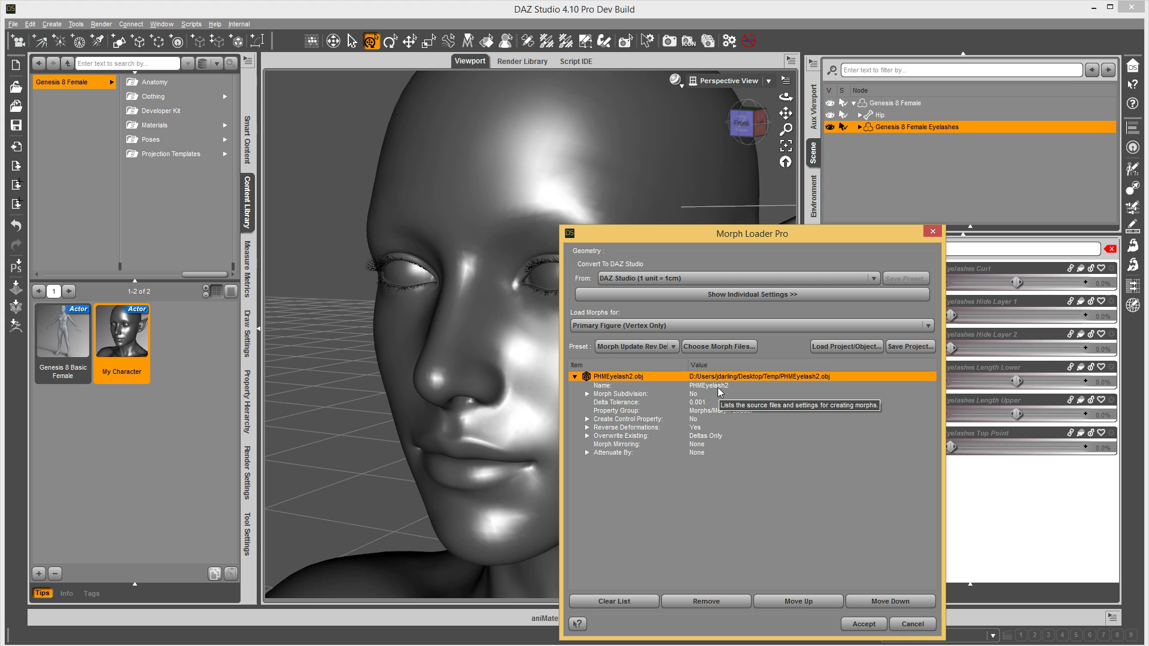
{"action": "left_click", "coordinate": [701, 429]}
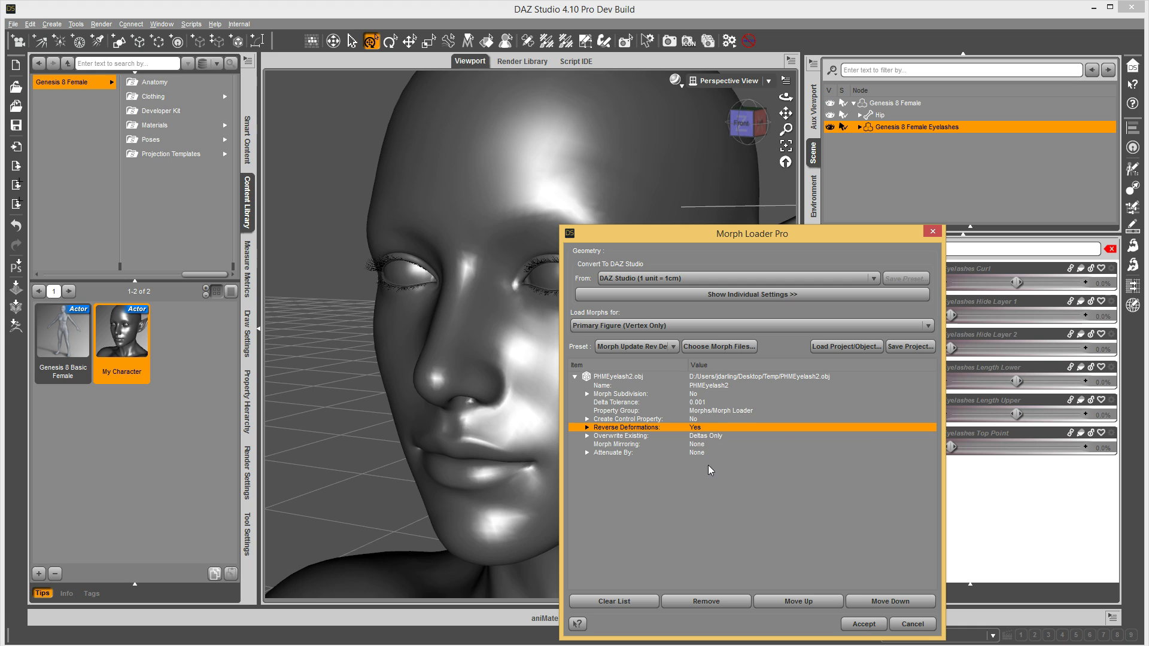
{"action": "left_click", "coordinate": [863, 624]}
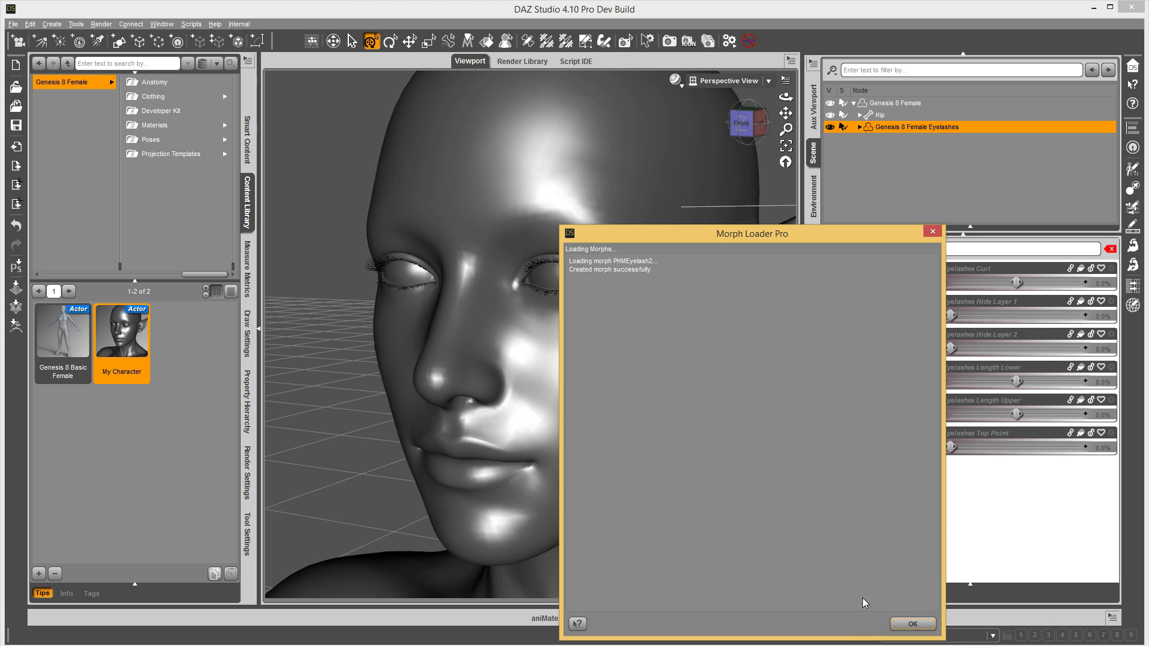
{"action": "left_click", "coordinate": [913, 624]}
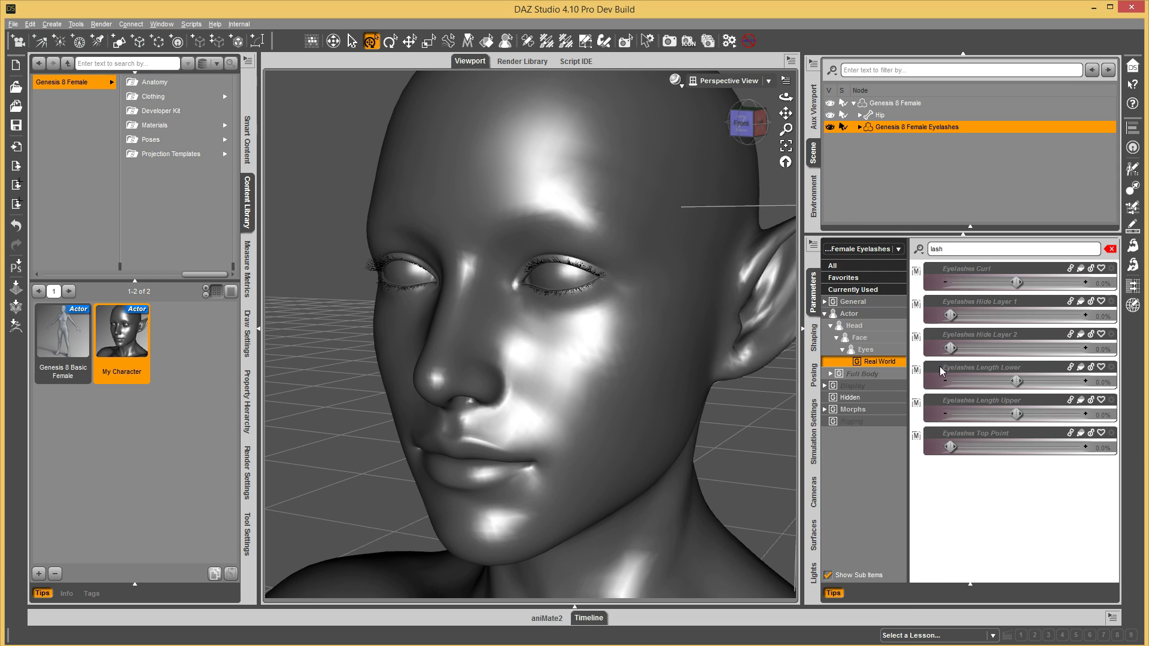
{"action": "left_click", "coordinate": [865, 411]}
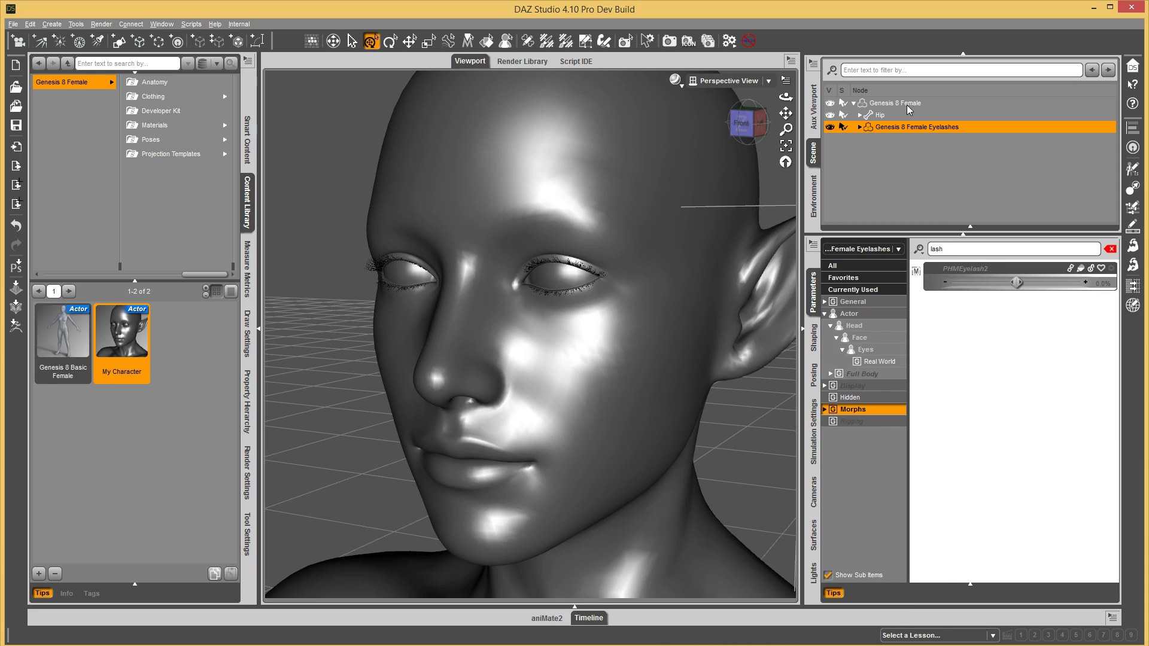
Step: Raise Eyelash 2 to 100%, verify the eyelashes' PHMEyelash2 morph follows, then return Eyelash 2 to 0%
{"action": "left_click", "coordinate": [878, 104]}
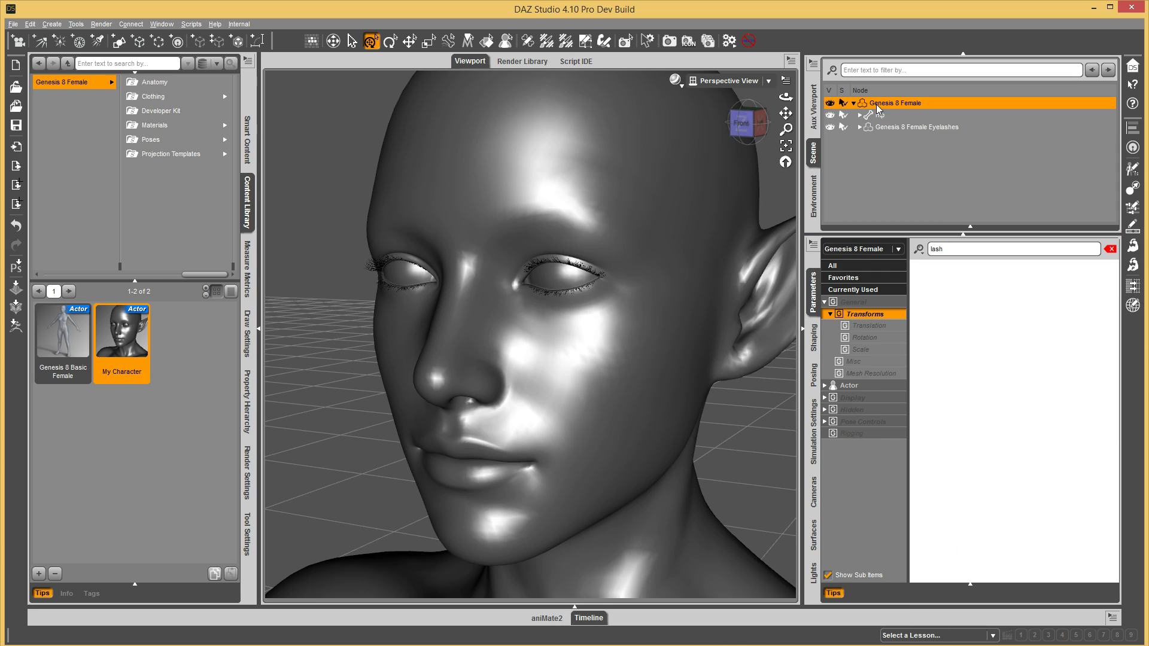
{"action": "left_click", "coordinate": [862, 386]}
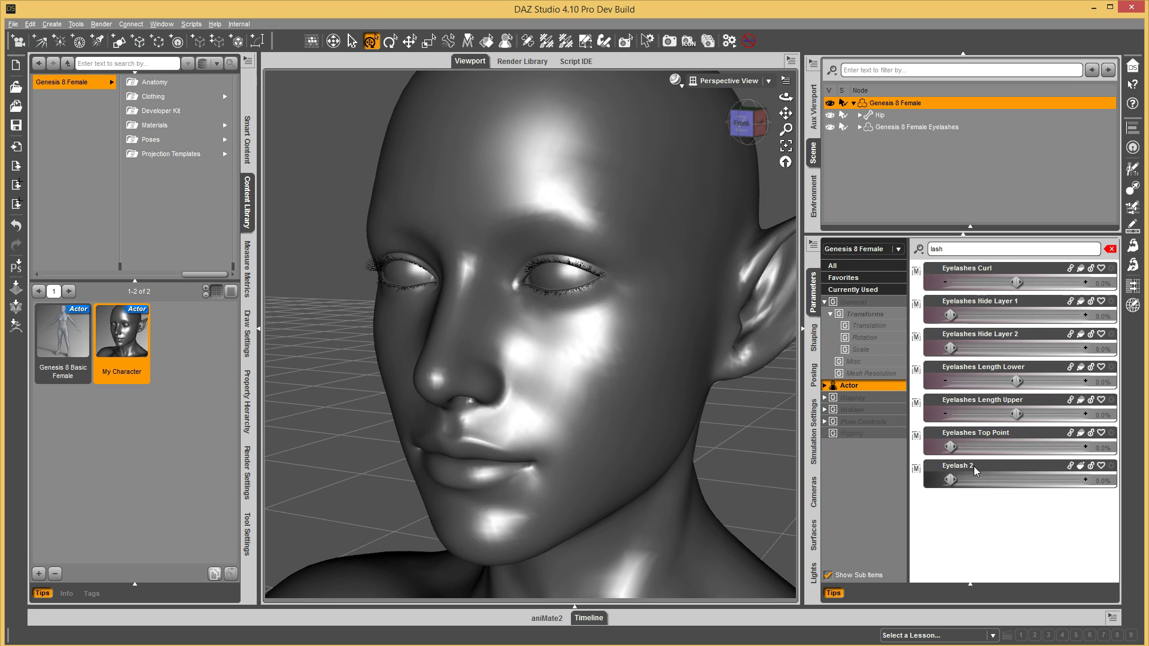
{"action": "left_click_drag", "start_coordinate": [956, 479], "coordinate": [1084, 479]}
{"action": "left_click", "coordinate": [904, 127]}
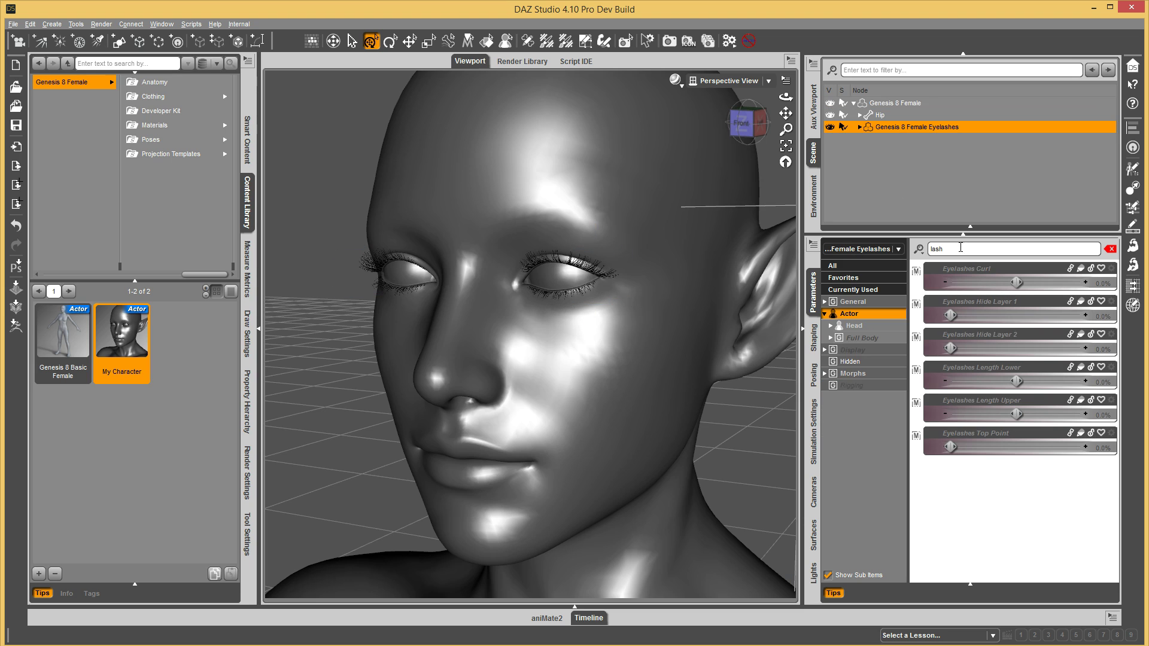
{"action": "left_click", "coordinate": [864, 374]}
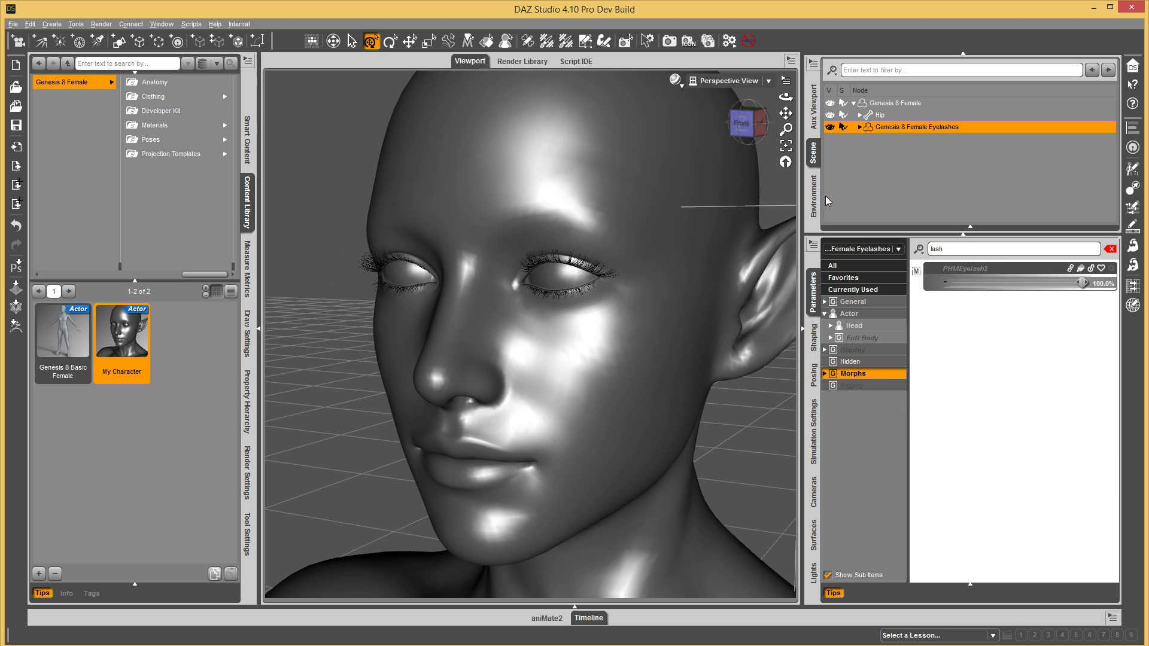
{"action": "left_click", "coordinate": [886, 103]}
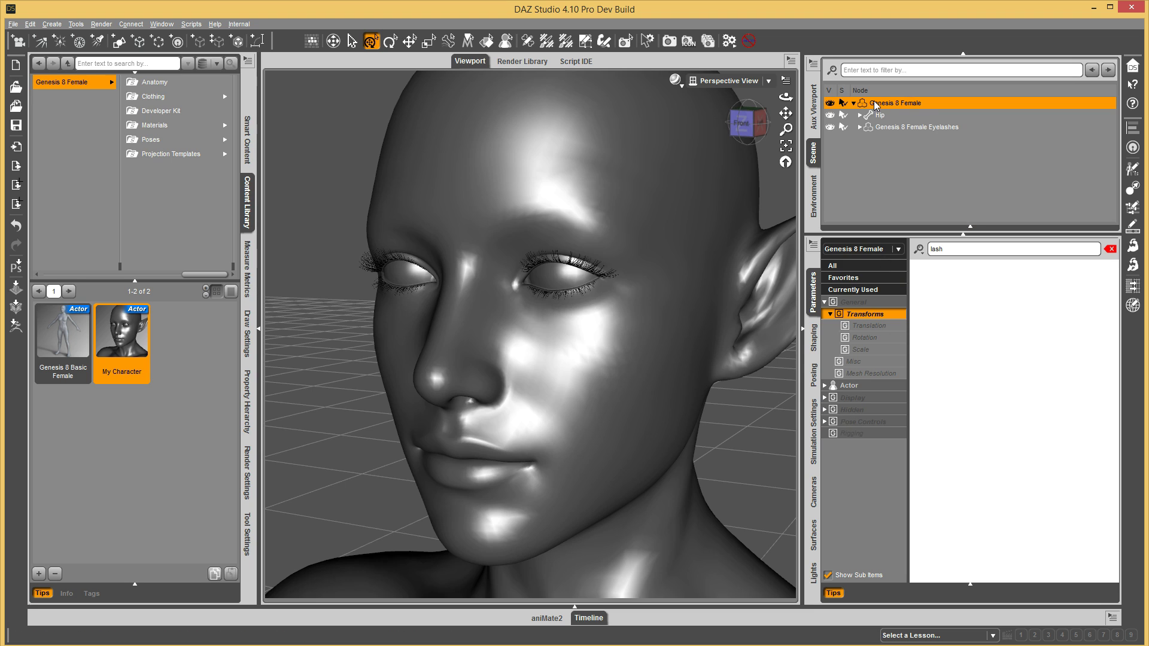
{"action": "left_click", "coordinate": [888, 128]}
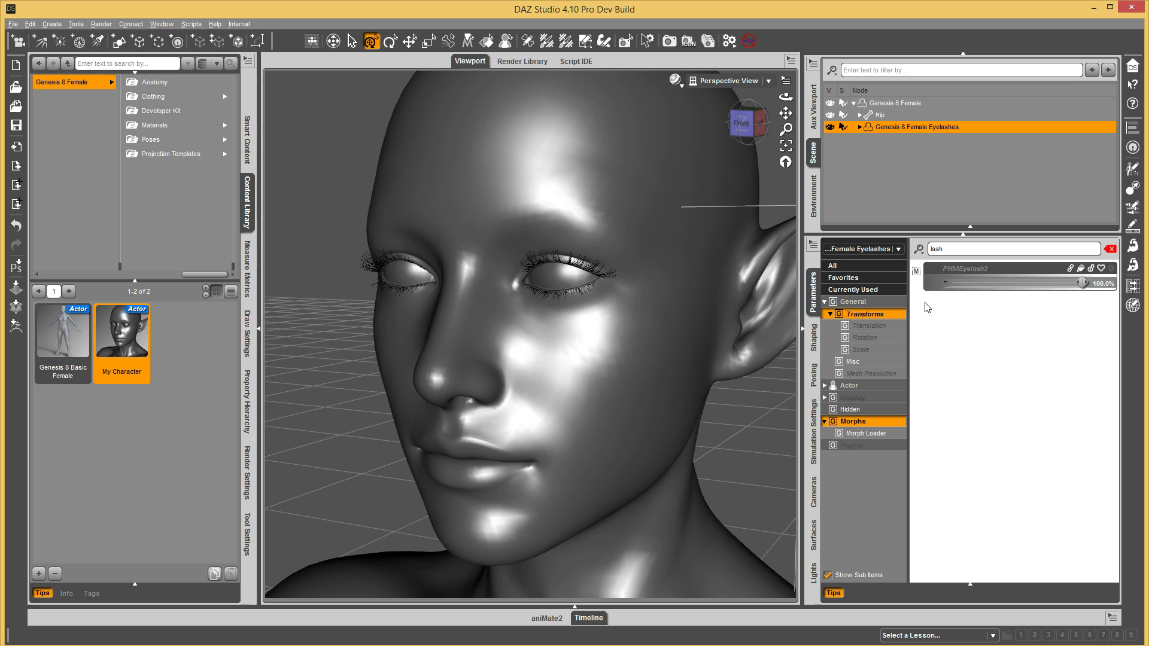
{"action": "left_click", "coordinate": [892, 104]}
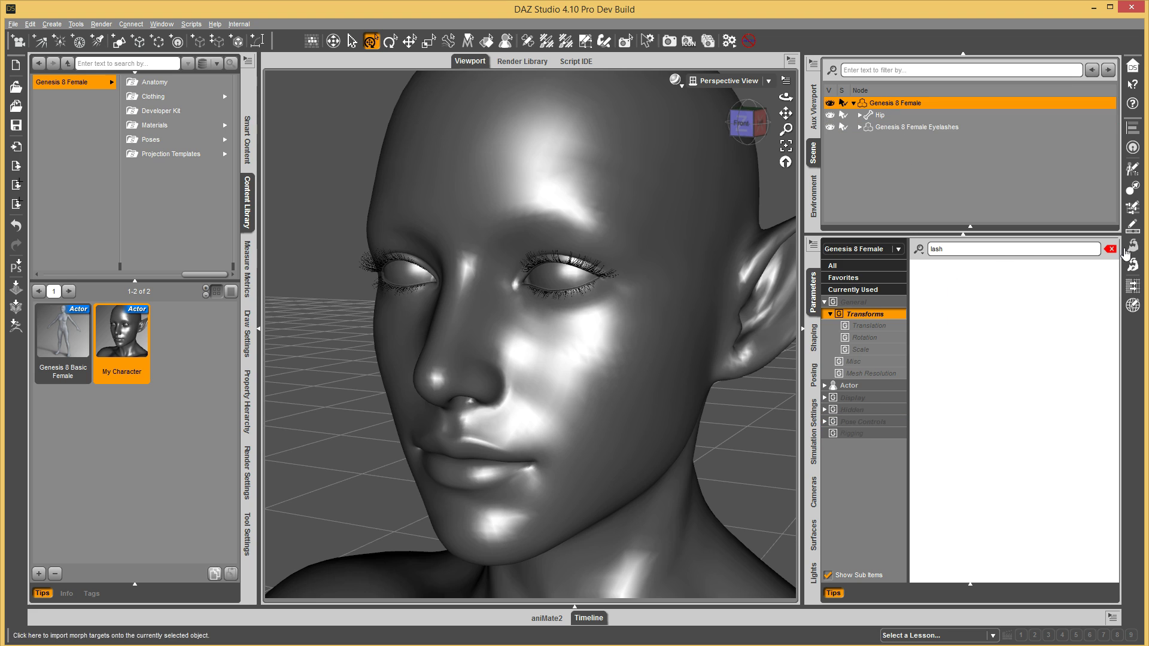
{"action": "left_click", "coordinate": [867, 386]}
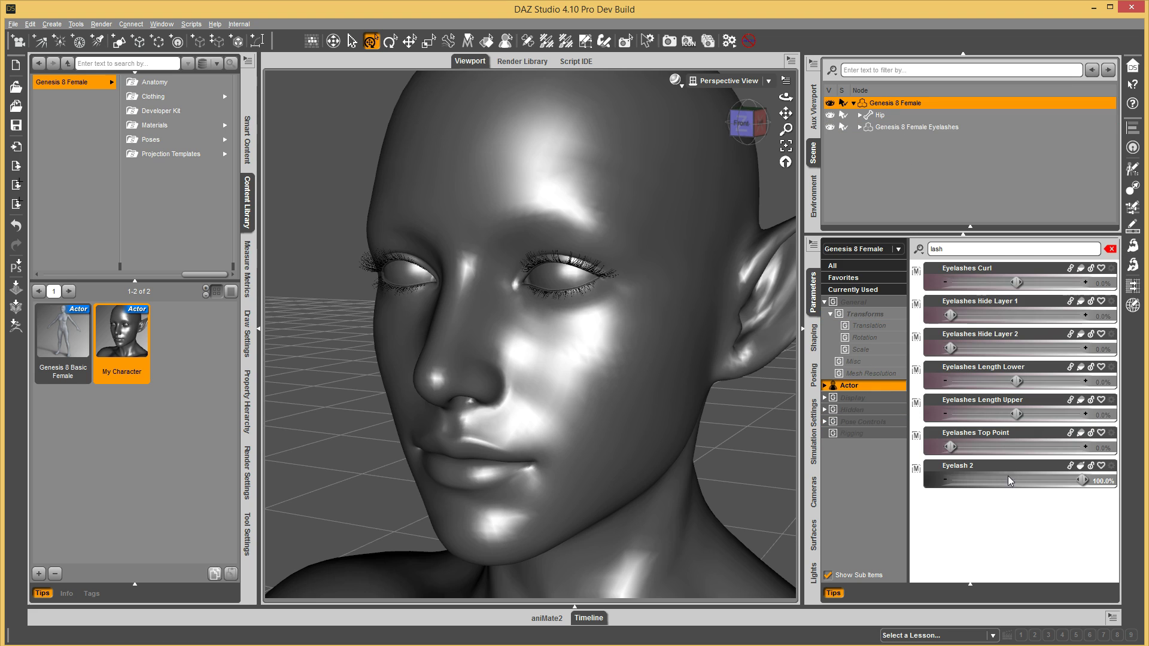
{"action": "mouse_move", "coordinate": [952, 480]}
{"action": "left_mouse_down"}
{"action": "mouse_move", "coordinate": [982, 480]}
{"action": "mouse_move", "coordinate": [951, 480]}
{"action": "left_mouse_up"}
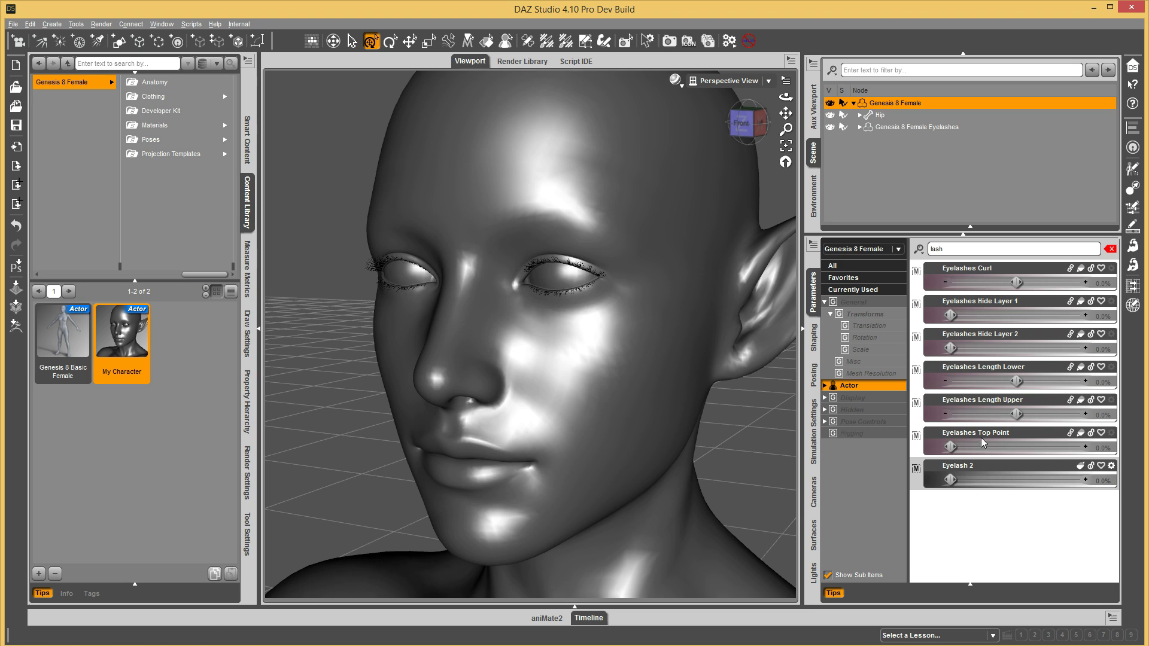